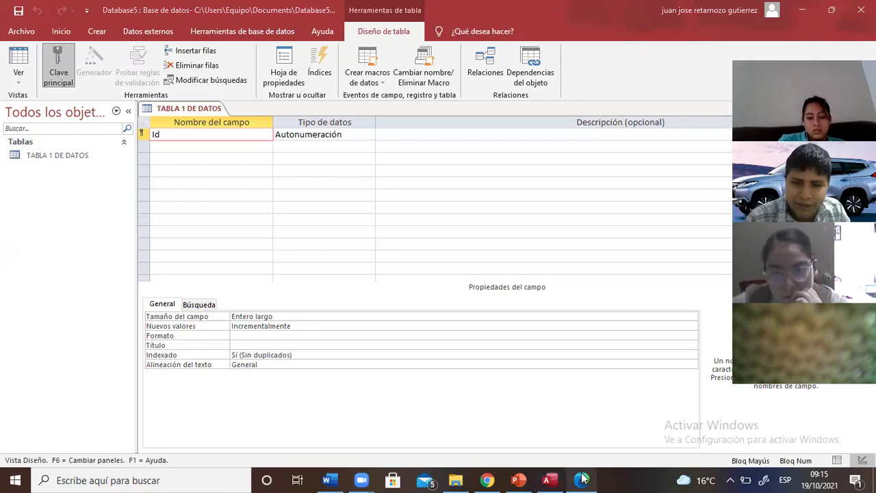
# - Switch to the lesson PDF in Edge and scroll to the articulo table example
pyautogui.click(581, 480)
pyautogui.scroll(-5, 440, 313)
pyautogui.scroll(-5, 426, 327)
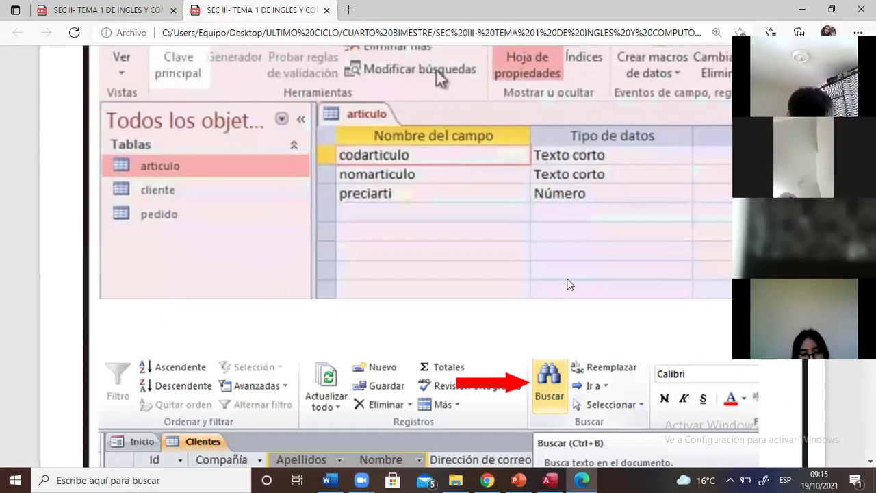
# - Scroll through the PDF's Tipo de datos pages, then return to the table design in Access
pyautogui.scroll(-10, 528, 245)
pyautogui.scroll(-1, 529, 234)
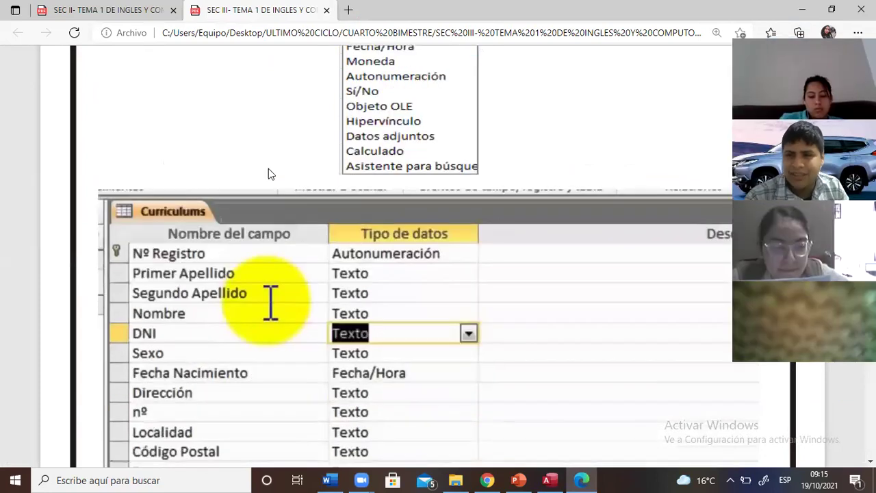
pyautogui.scroll(2, 362, 144)
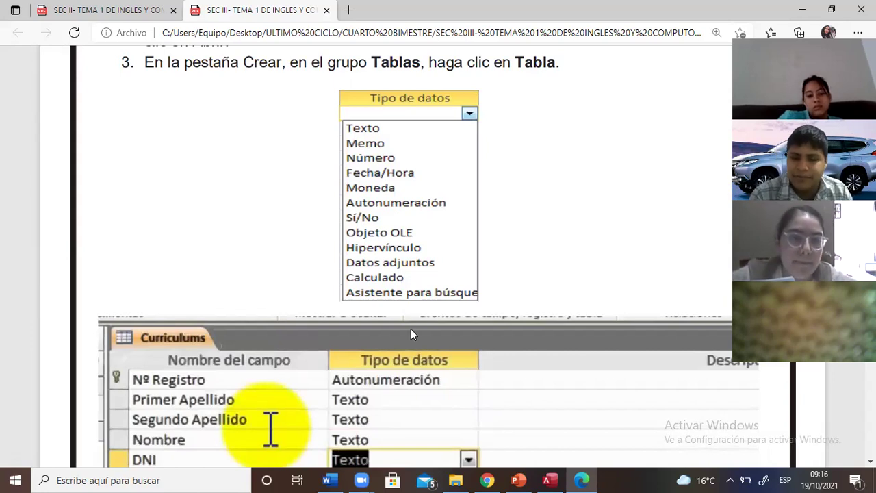
pyautogui.click(551, 479)
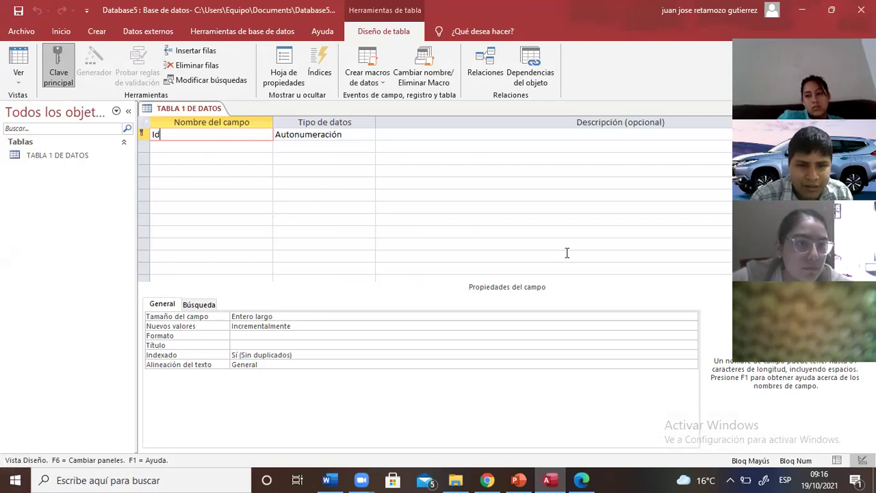
# - Add NOMBRE in the second field row, keeping its data type as Texto corto
pyautogui.click(362, 141)
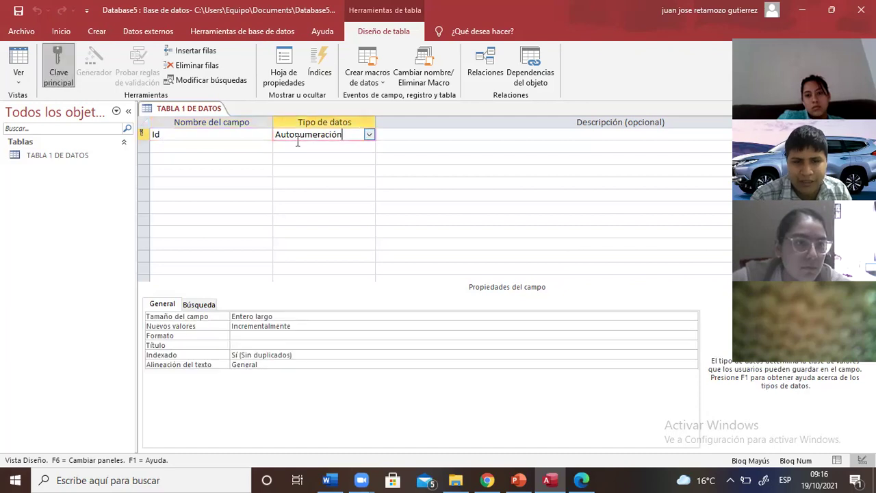
pyautogui.click(212, 139)
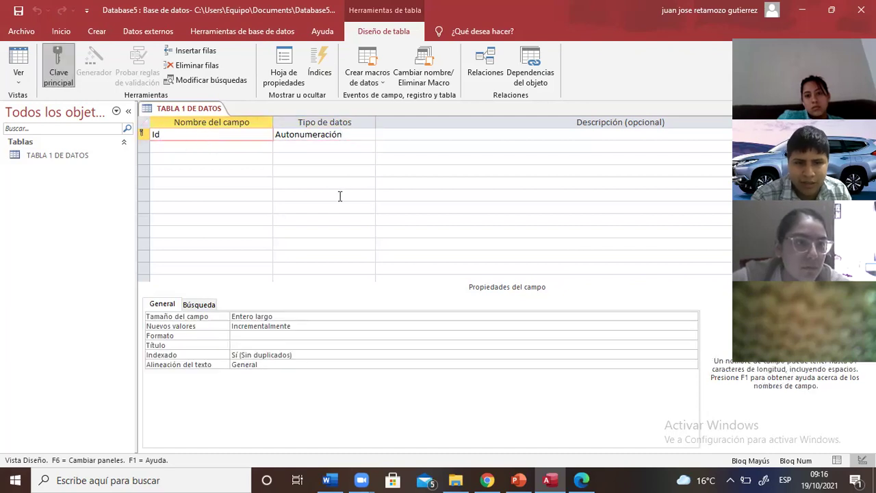
pyautogui.click(237, 146)
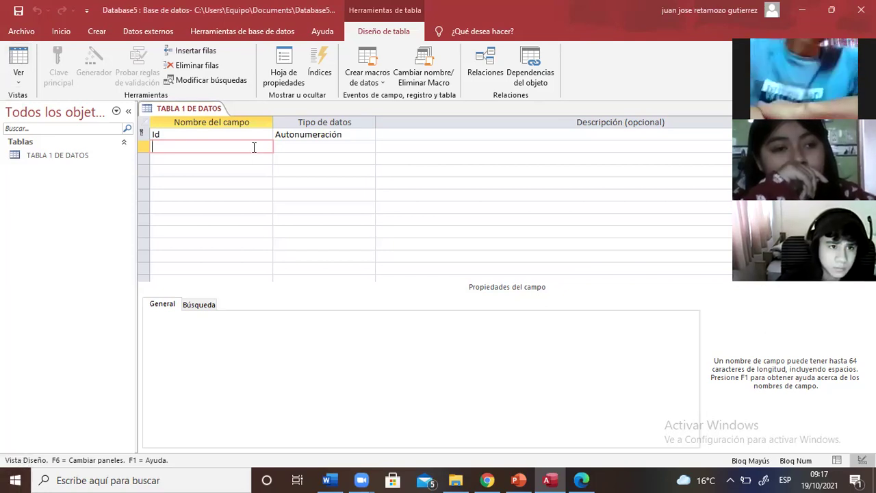
pyautogui.write('NOMBRE')
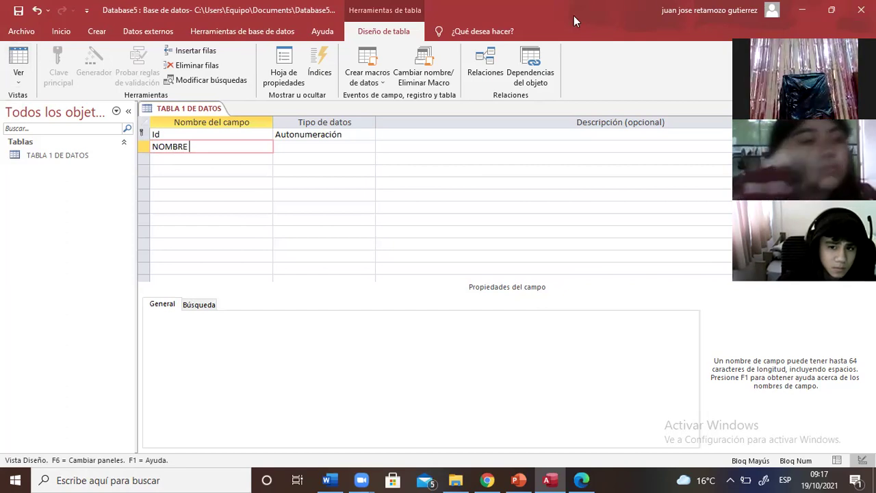
pyautogui.click(368, 149)
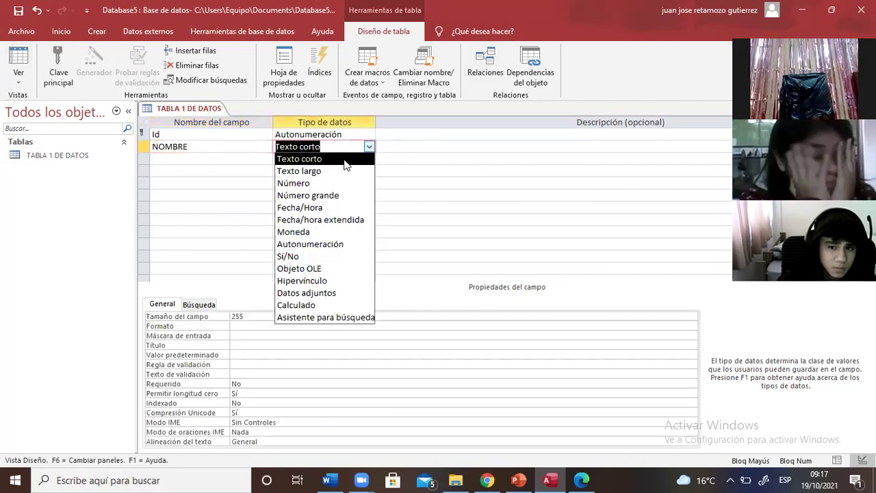
pyautogui.click(341, 160)
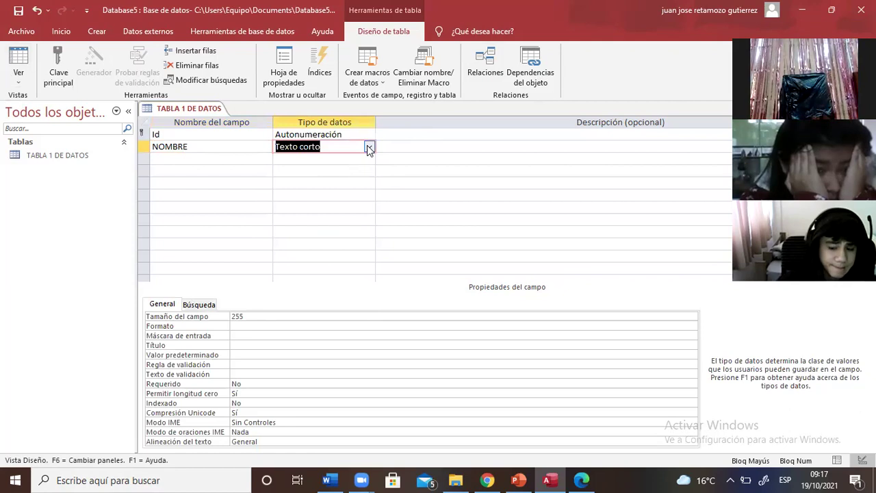
pyautogui.click(368, 149)
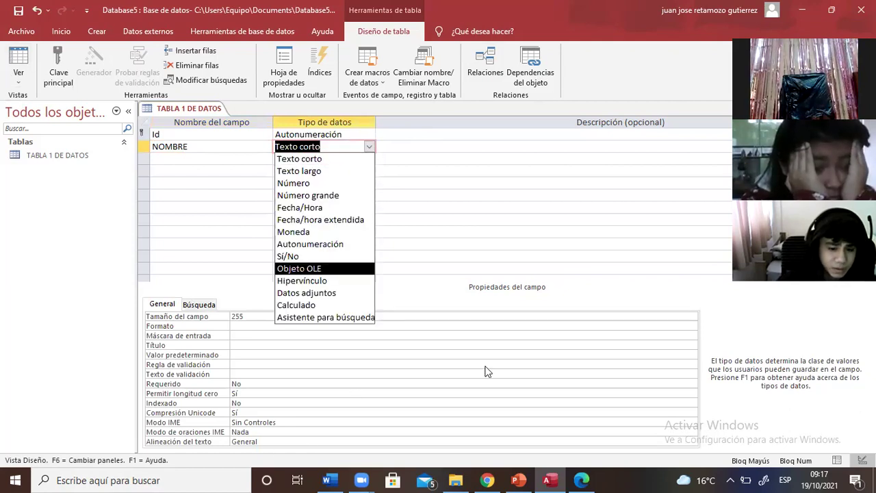
pyautogui.press('Escape')
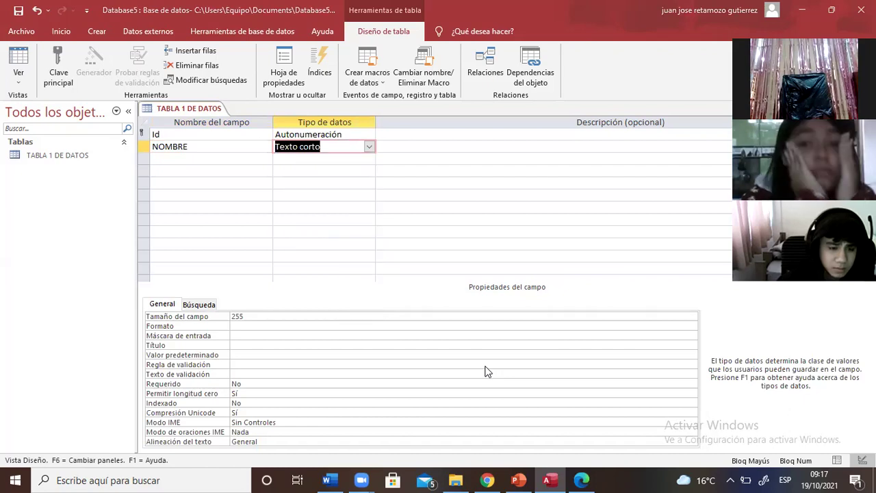
pyautogui.click(373, 152)
pyautogui.click(370, 147)
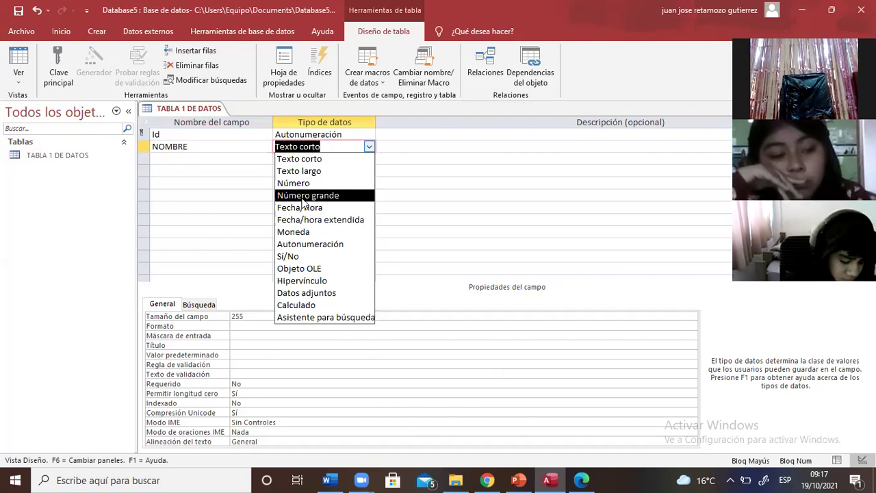
pyautogui.click(317, 162)
pyautogui.click(319, 182)
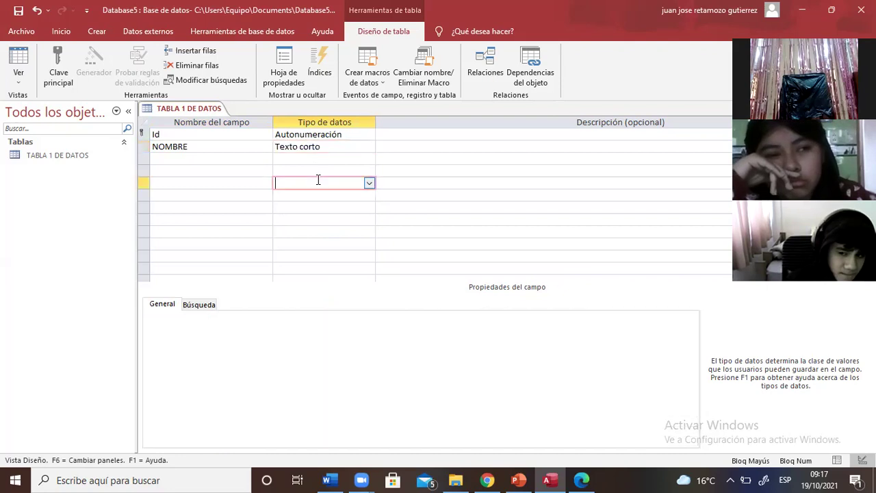
# - Add a third field named APELLIDO with data type Texto corto
pyautogui.click(225, 158)
pyautogui.write('AP')
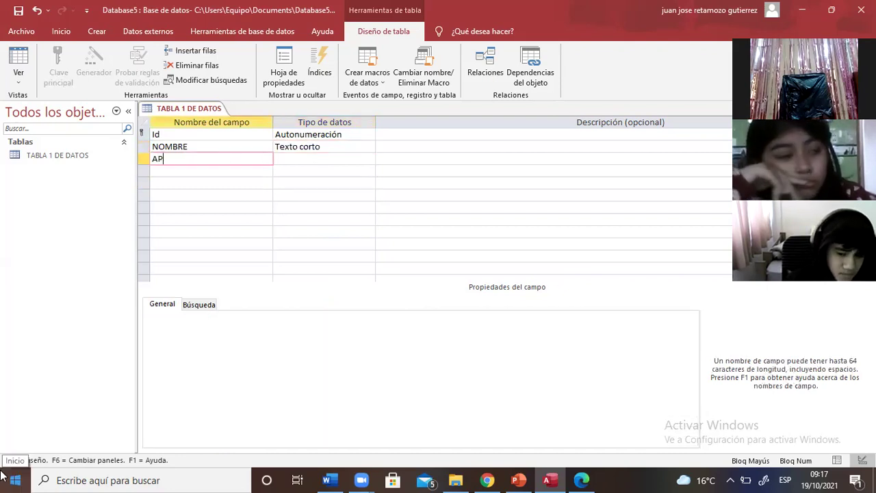
pyautogui.write('ELLIDO')
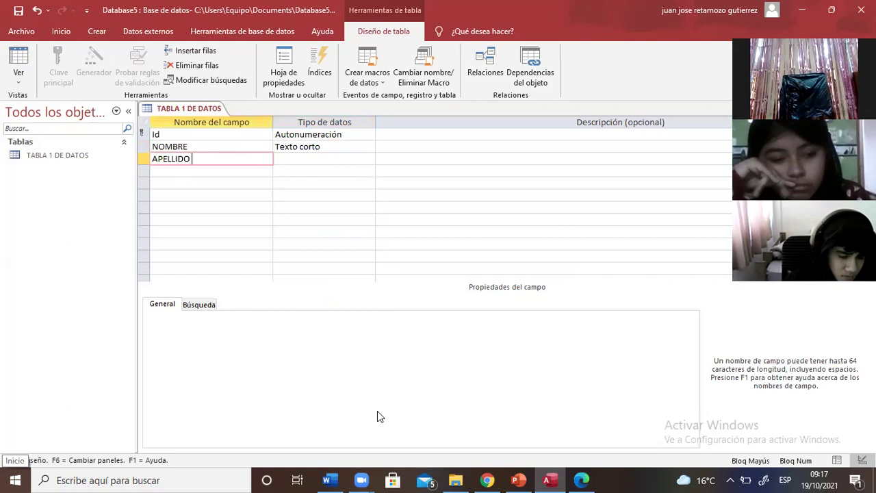
pyautogui.press('Tab')
pyautogui.click(369, 158)
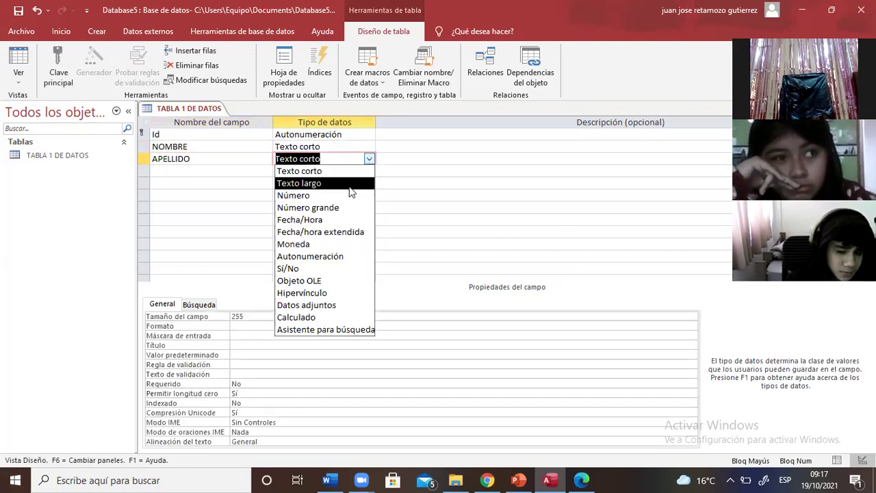
pyautogui.click(349, 171)
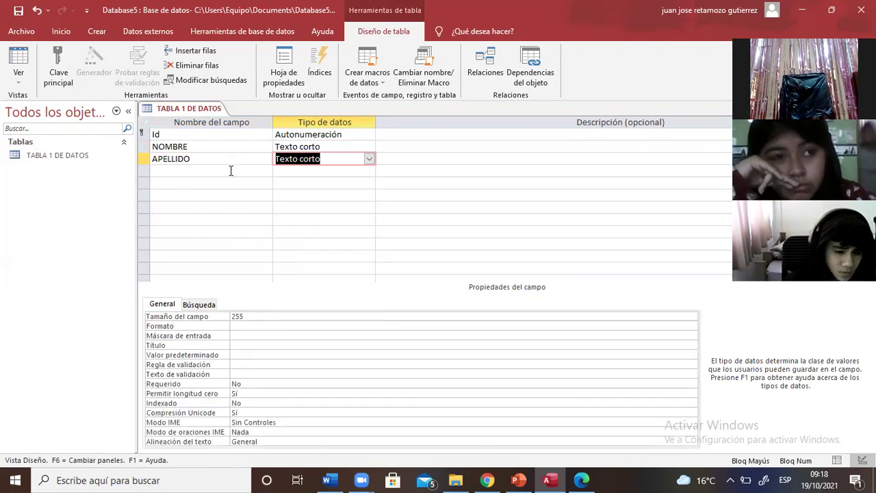
# - Add a fourth field named CELULAR with data type Número
pyautogui.click(230, 171)
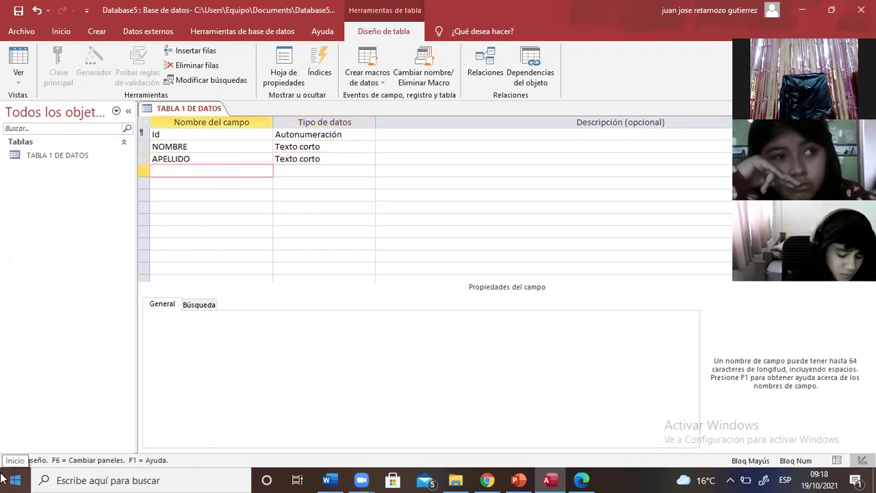
pyautogui.write('N')
pyautogui.press('capslock')
pyautogui.write('umero')
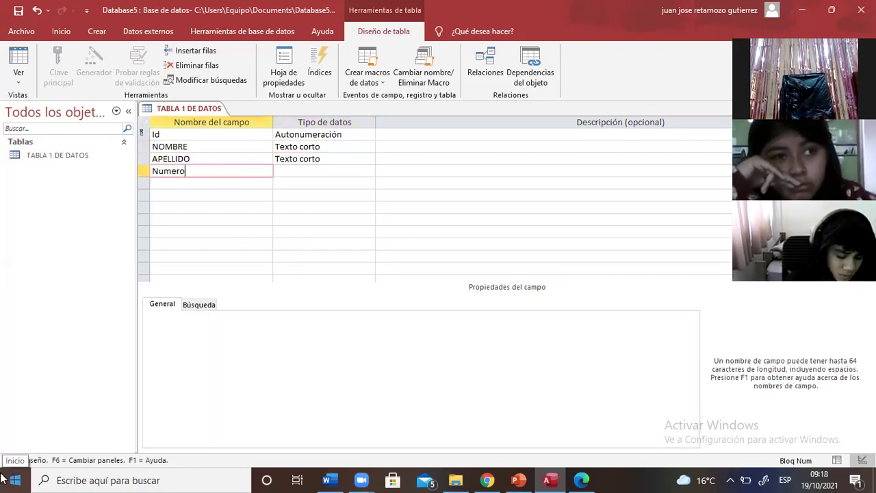
pyautogui.press('BackSpace')
pyautogui.press('BackSpace')
pyautogui.press('BackSpace')
pyautogui.press('BackSpace')
pyautogui.press('BackSpace')
pyautogui.press('BackSpace')
pyautogui.press('BackSpace')
pyautogui.press('capslock')
pyautogui.write('CEALUL')
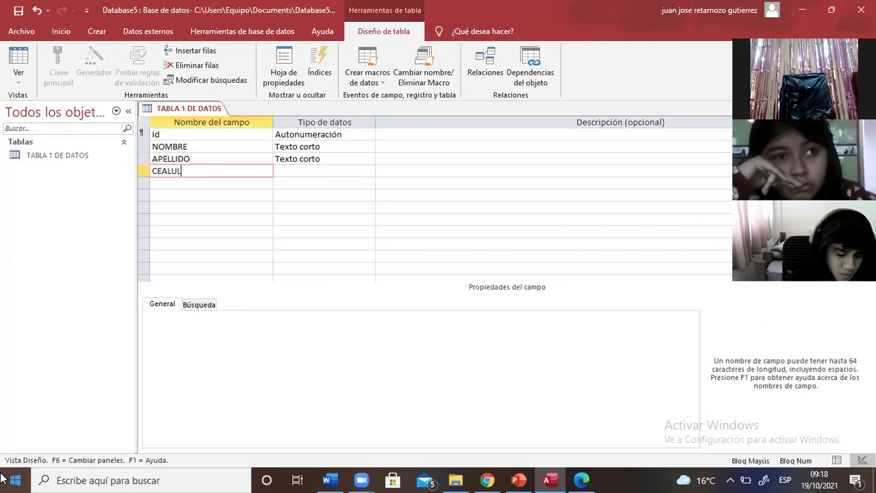
pyautogui.press('BackSpace')
pyautogui.press('BackSpace')
pyautogui.press('BackSpace')
pyautogui.press('BackSpace')
pyautogui.write('LULAR')
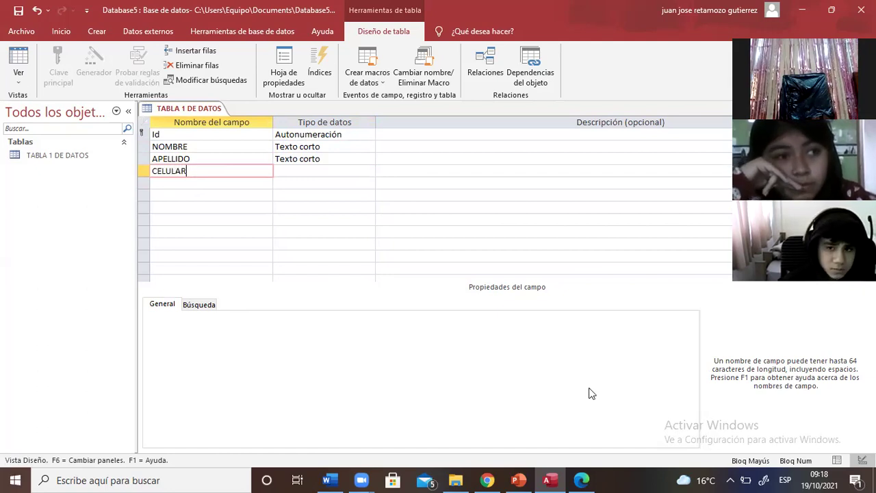
pyautogui.click(318, 170)
pyautogui.click(369, 171)
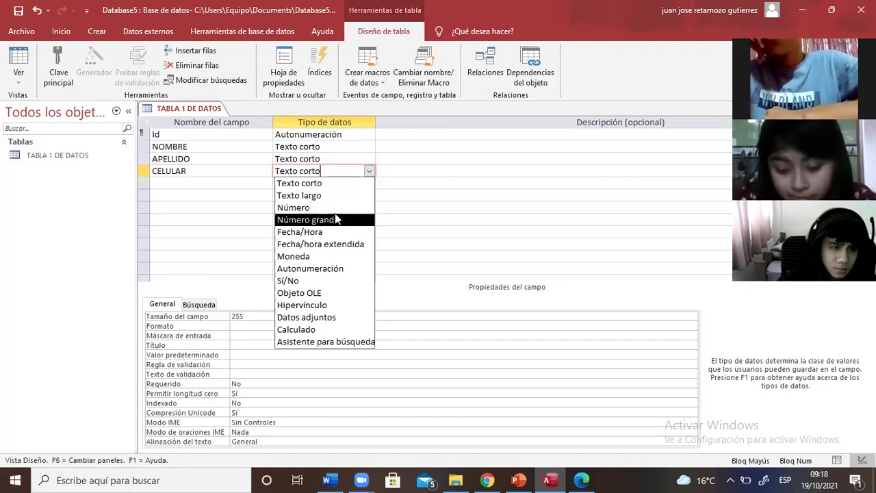
pyautogui.click(317, 207)
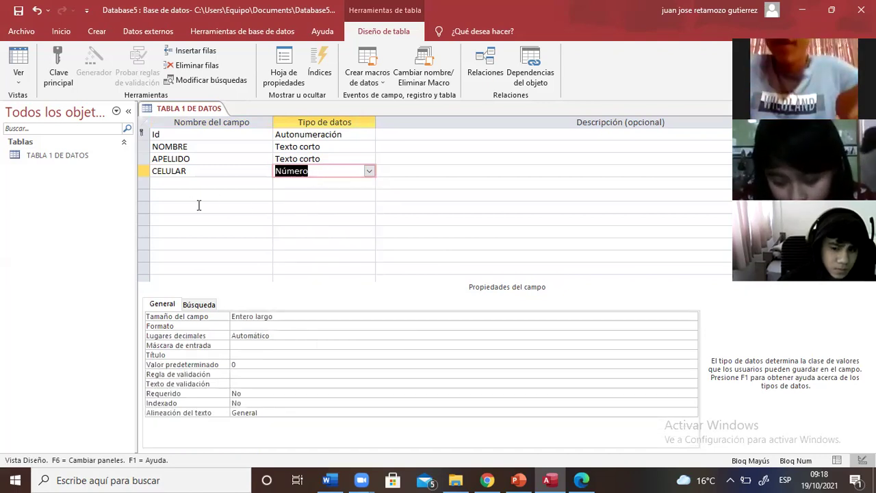
pyautogui.click(205, 185)
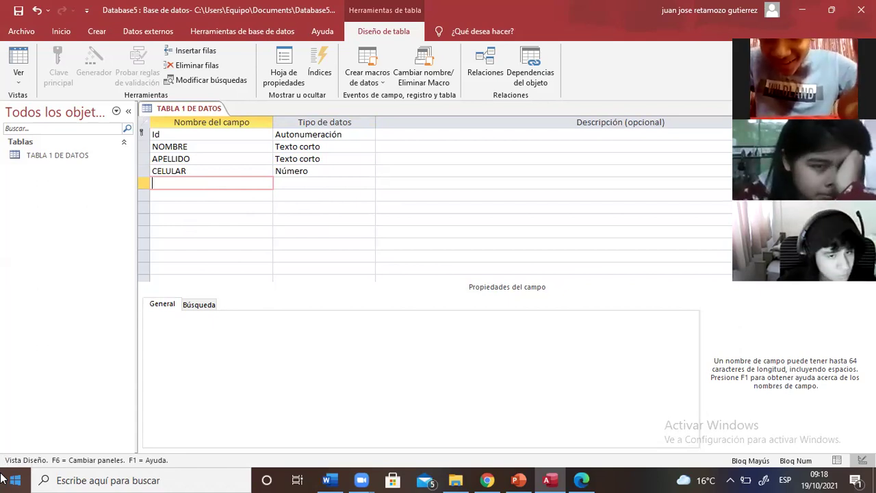
# - Add a Fecha de nacimiento field with data type Fecha/Hora
pyautogui.write('f')
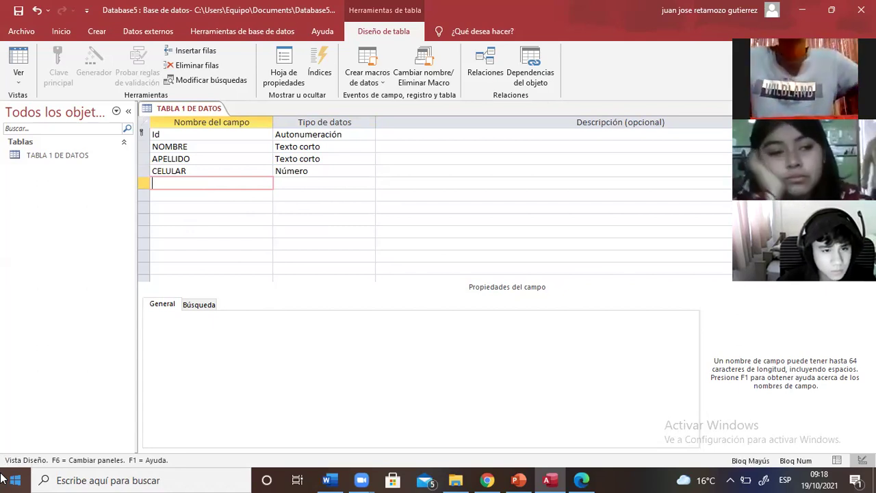
pyautogui.press('capslock')
pyautogui.write('f')
pyautogui.press('capslock')
pyautogui.write('F')
pyautogui.press('capslock')
pyautogui.write('echa de nacim')
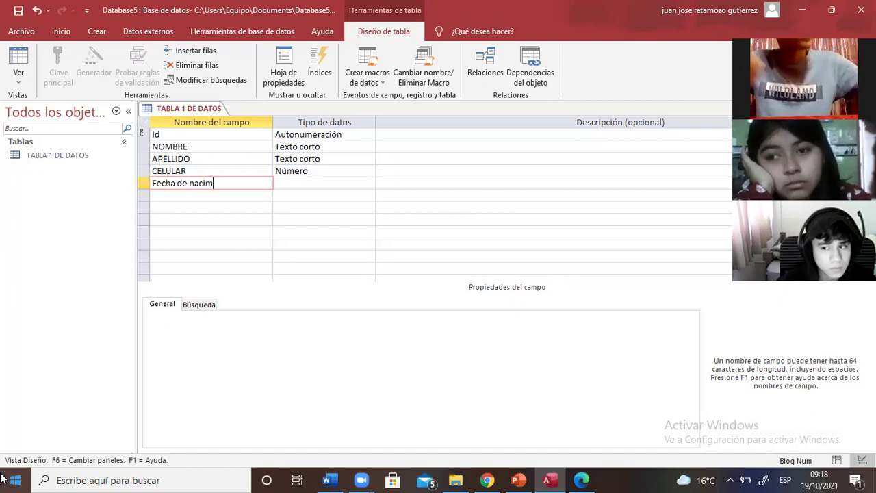
pyautogui.write('iento')
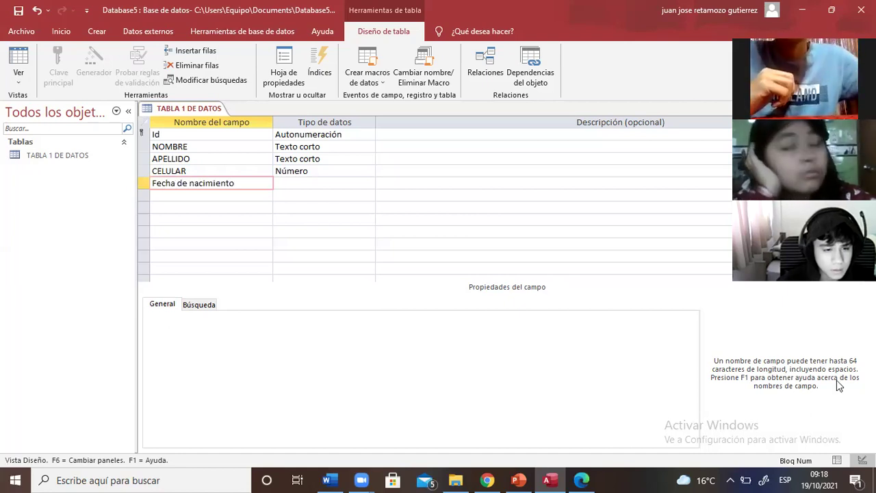
pyautogui.click(366, 185)
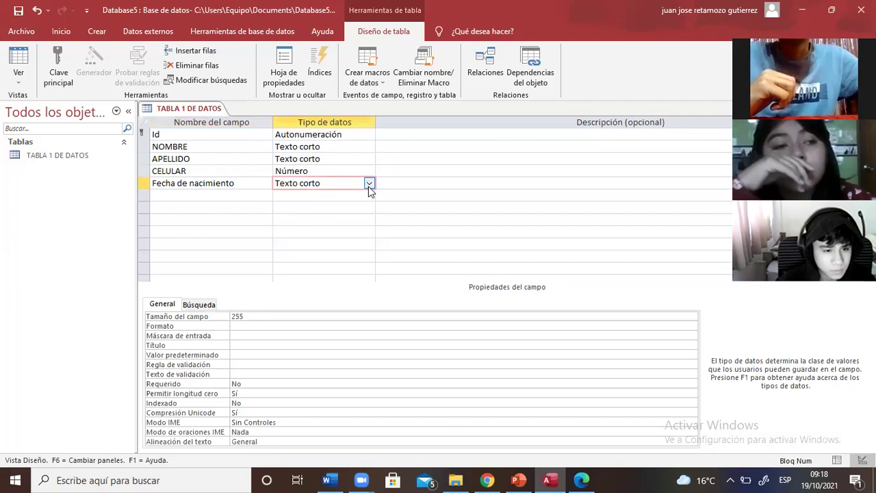
pyautogui.click(368, 185)
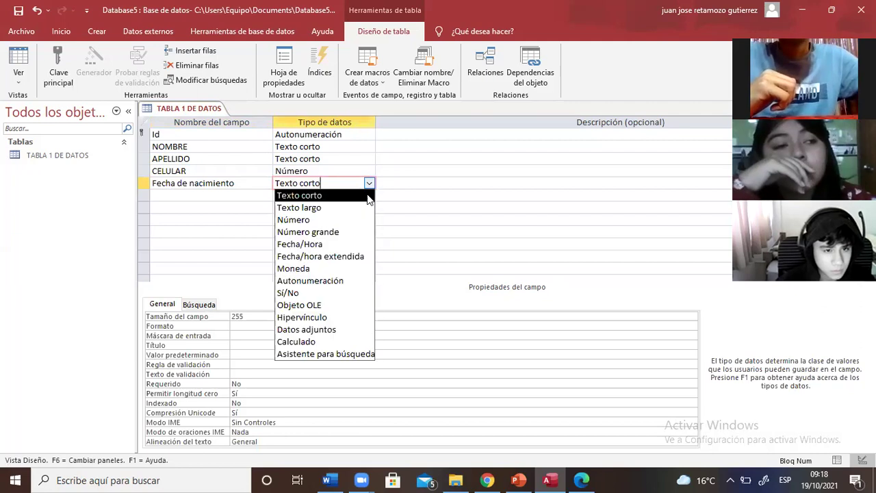
pyautogui.click(340, 245)
# - Add a Dirrección field below it with data type Texto largo
pyautogui.click(239, 196)
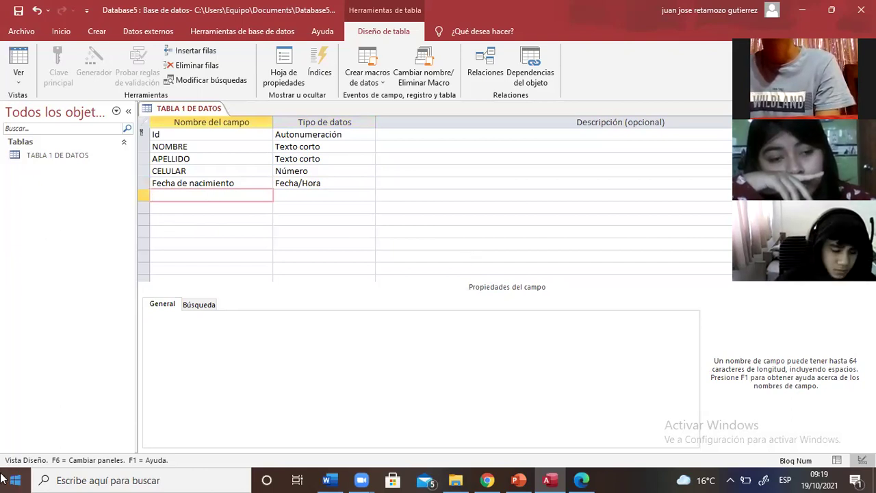
pyautogui.press('capslock')
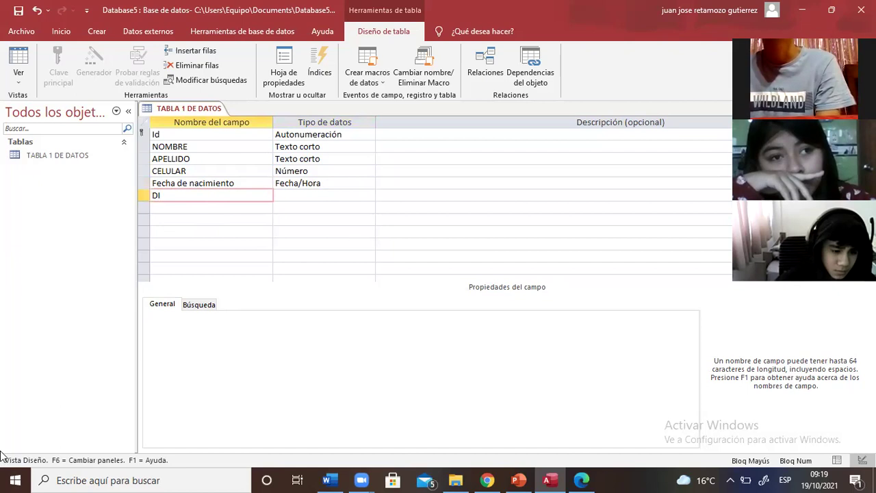
pyautogui.press('capslock')
pyautogui.press('capslock')
pyautogui.write('R')
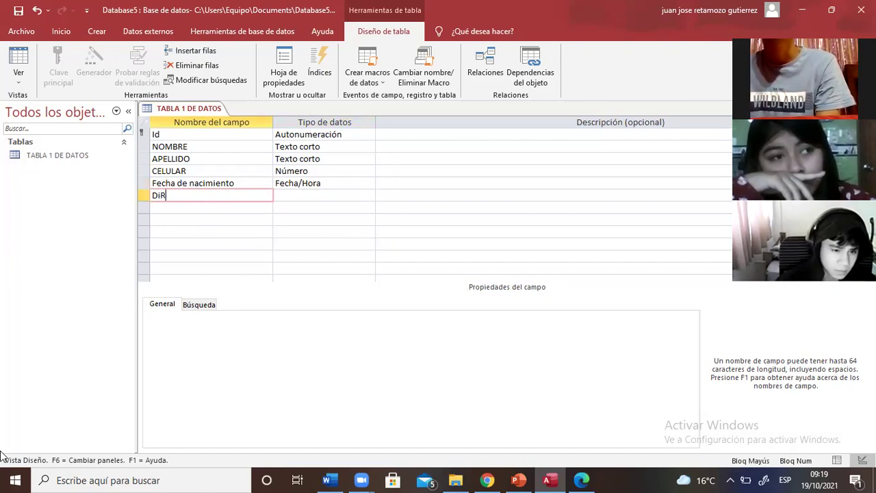
pyautogui.write('RECCIO')
pyautogui.press('BackSpace')
pyautogui.press('BackSpace')
pyautogui.press('BackSpace')
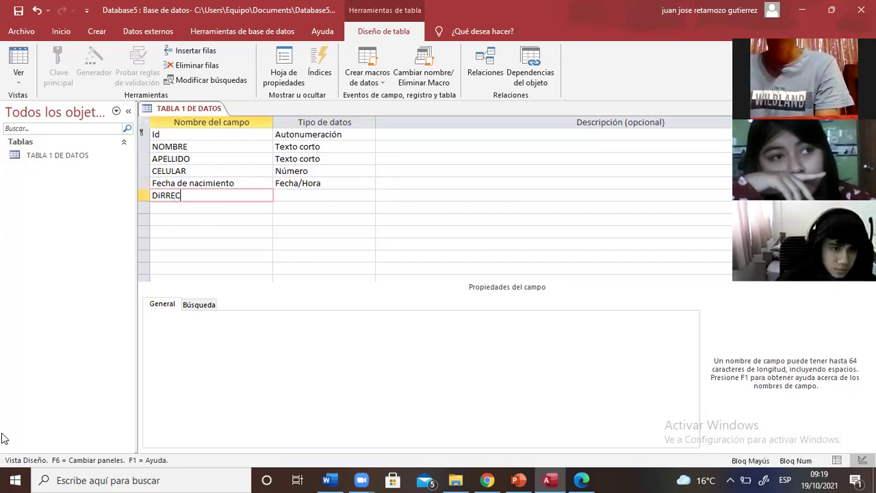
pyautogui.press('BackSpace')
pyautogui.press('BackSpace')
pyautogui.press('BackSpace')
pyautogui.press('capslock')
pyautogui.press('capslock')
pyautogui.write('D')
pyautogui.press('capslock')
pyautogui.write('irrecciòn')
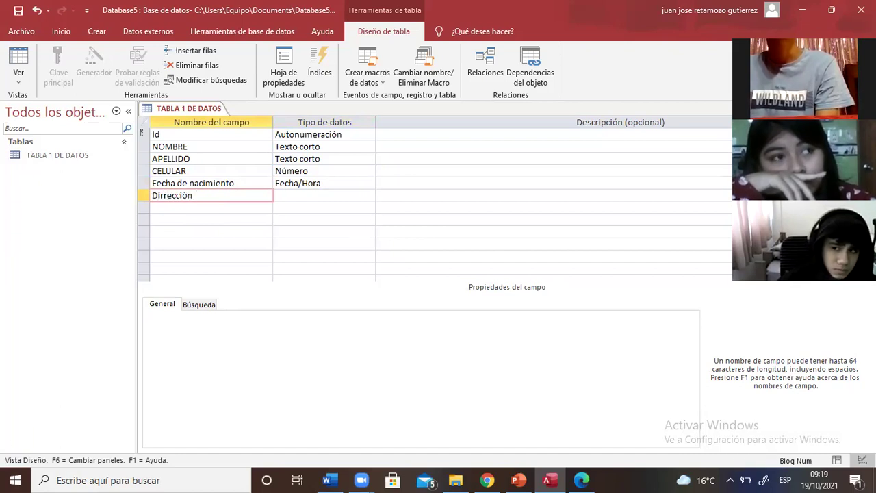
pyautogui.click(370, 195)
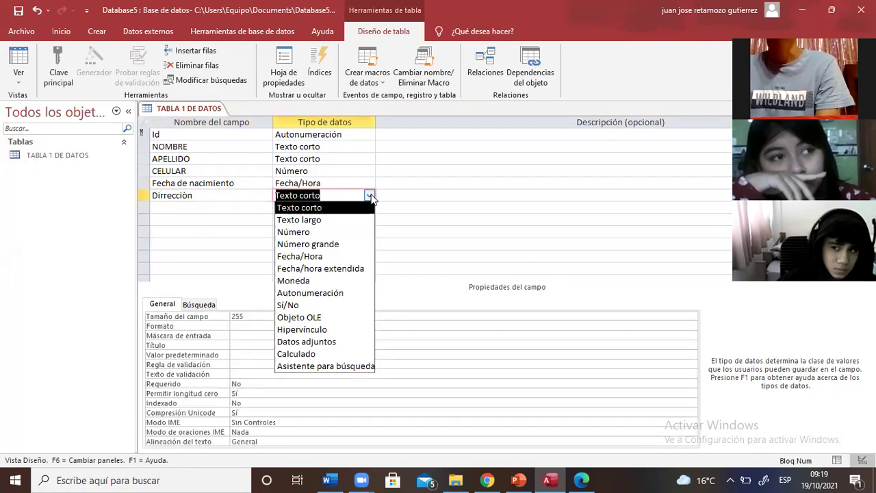
pyautogui.click(351, 220)
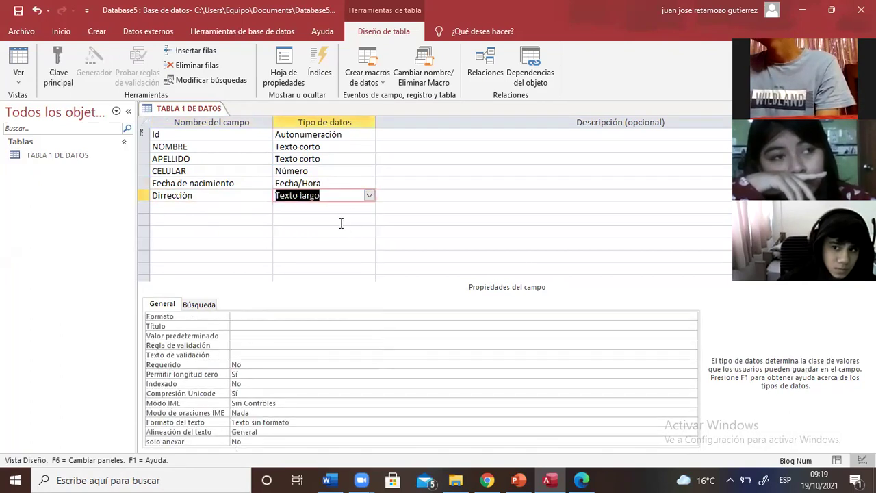
pyautogui.click(178, 209)
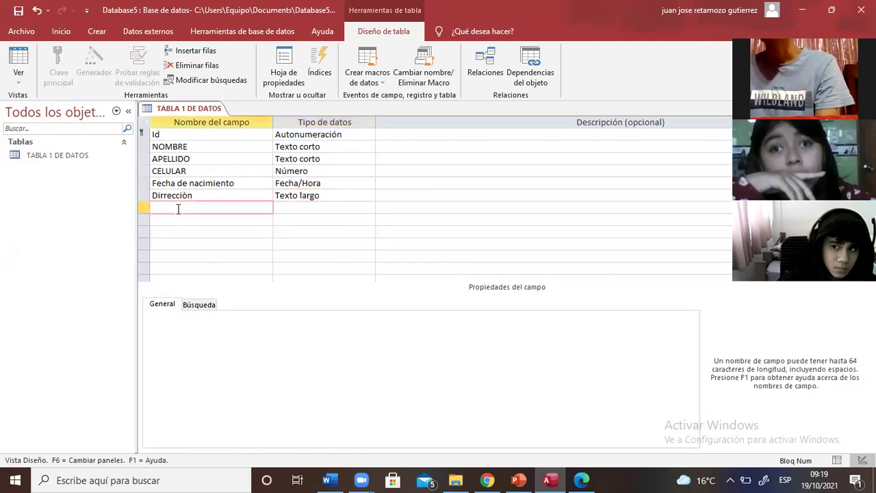
# - Add a Correo field with data type Texto largo
pyautogui.write('Correo')
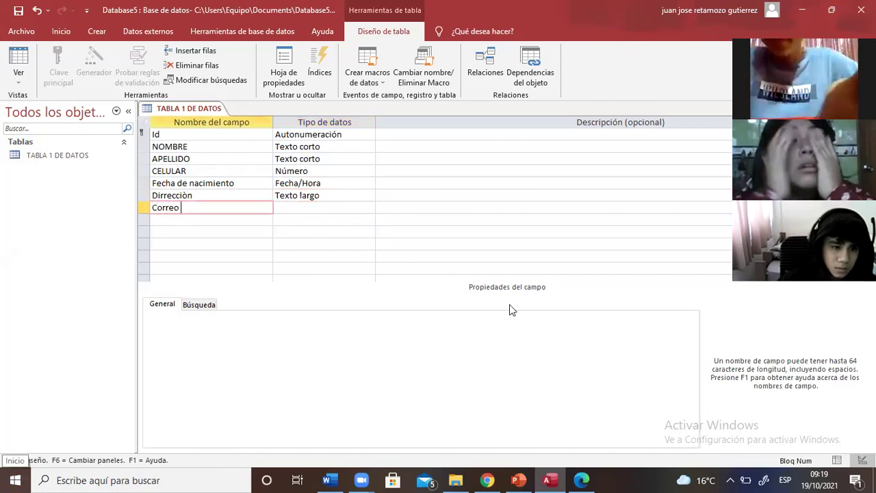
pyautogui.click(336, 206)
pyautogui.click(369, 207)
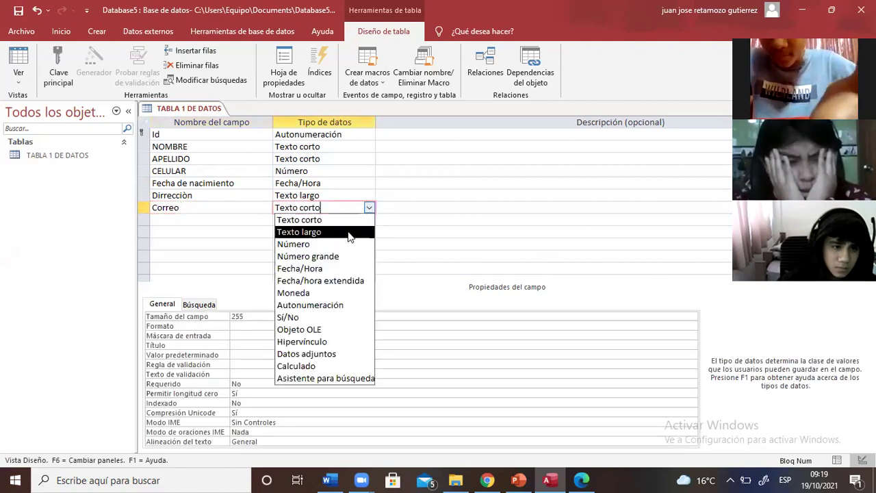
pyautogui.click(329, 229)
# - Add a SEXO field, keeping its data type as Texto corto
pyautogui.click(196, 223)
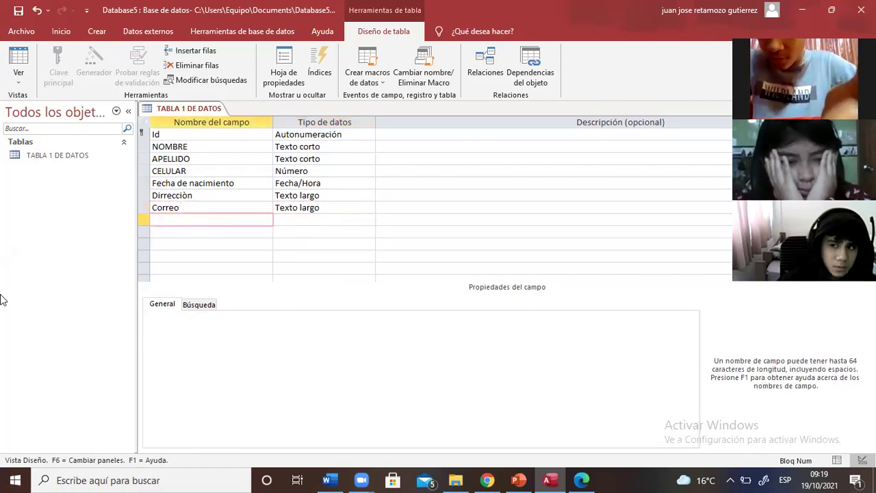
pyautogui.press('capslock')
pyautogui.write('SEXO')
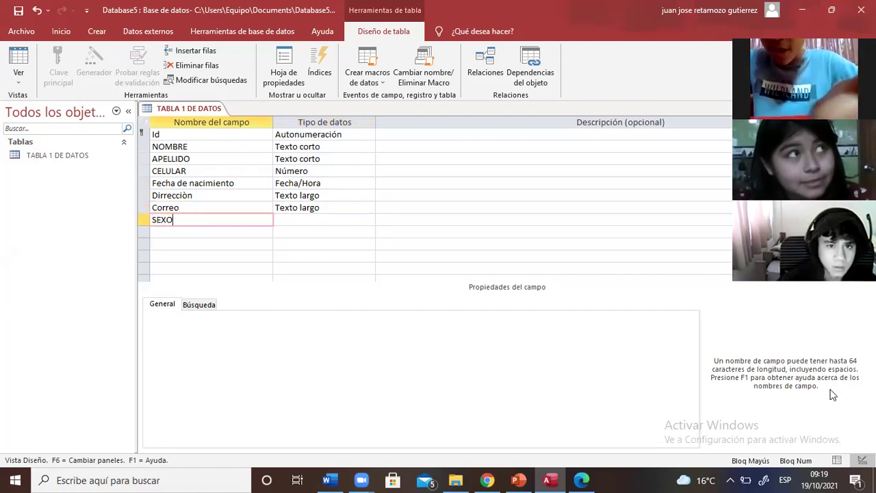
pyautogui.click(363, 219)
pyautogui.click(369, 220)
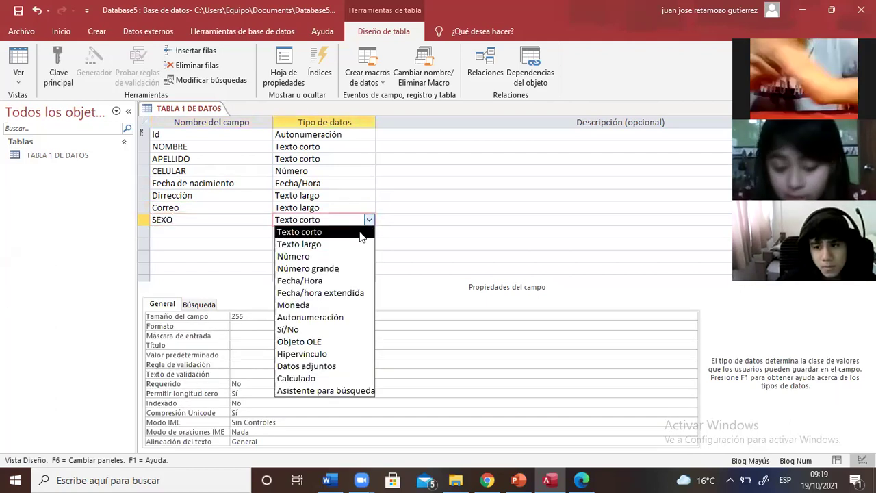
pyautogui.click(262, 235)
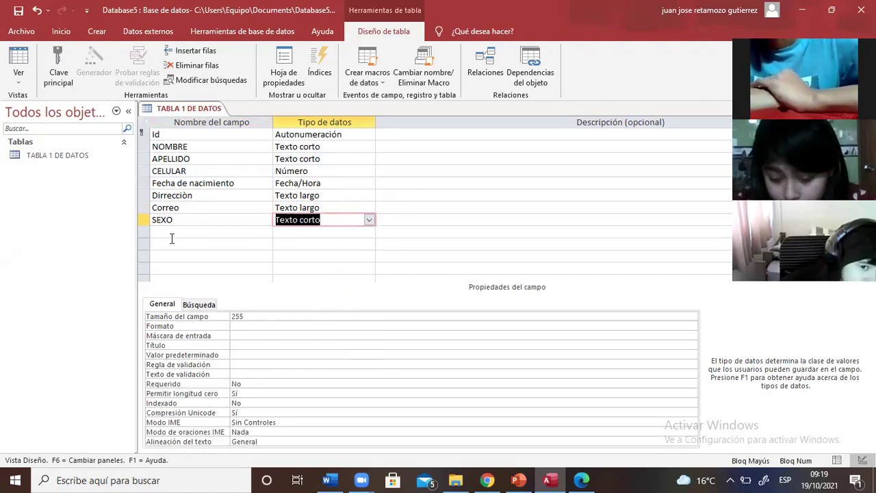
# - Add a Sueldo field with data type Moneda
pyautogui.click(186, 233)
pyautogui.write('Sule')
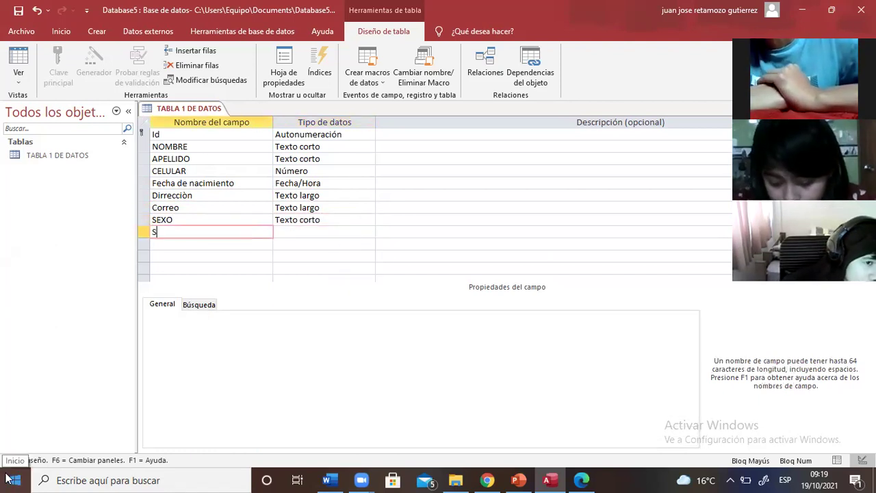
pyautogui.press('BackSpace')
pyautogui.press('BackSpace')
pyautogui.write('eldo')
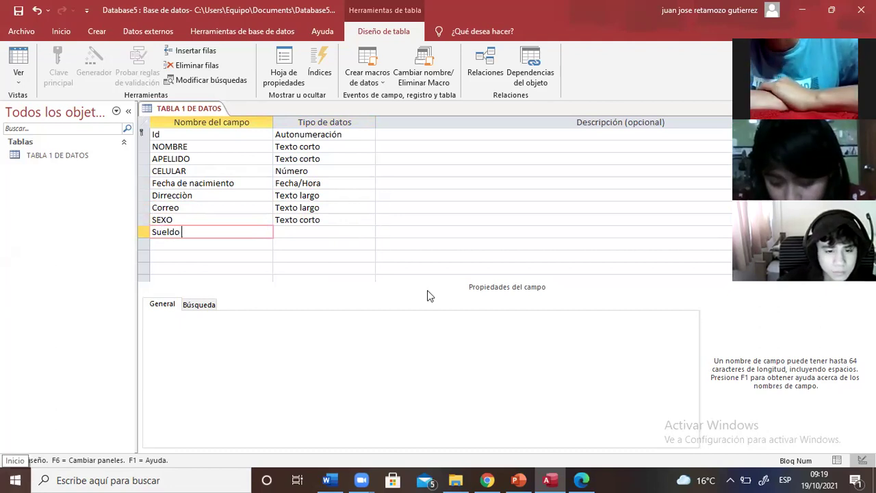
pyautogui.click(367, 235)
pyautogui.click(369, 232)
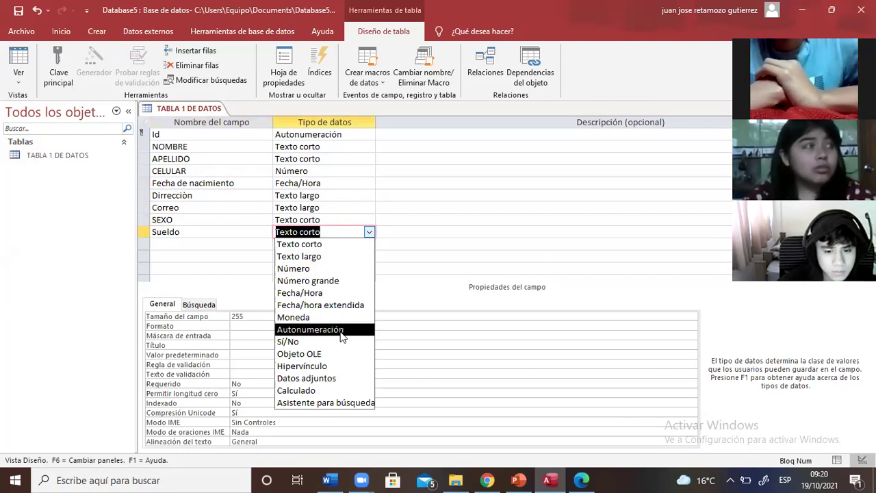
pyautogui.click(327, 318)
# - Add a FOTO field with data type Objeto OLE
pyautogui.click(200, 244)
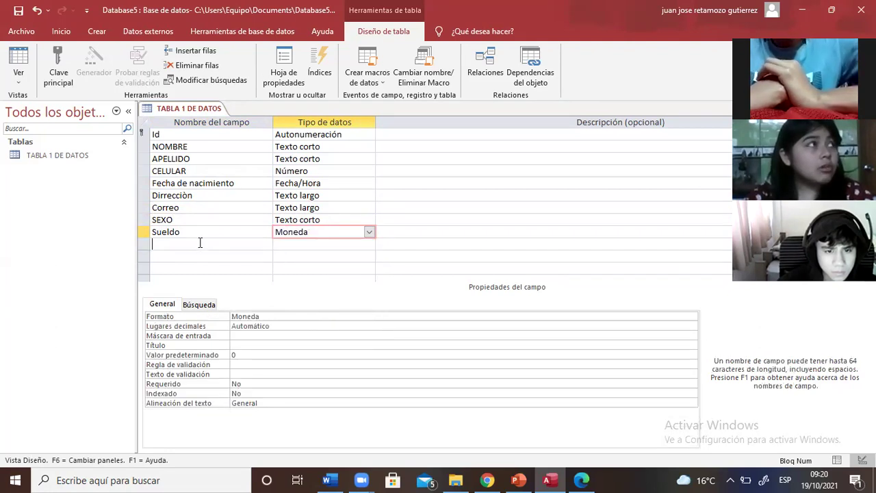
pyautogui.press('capslock')
pyautogui.write('FO')
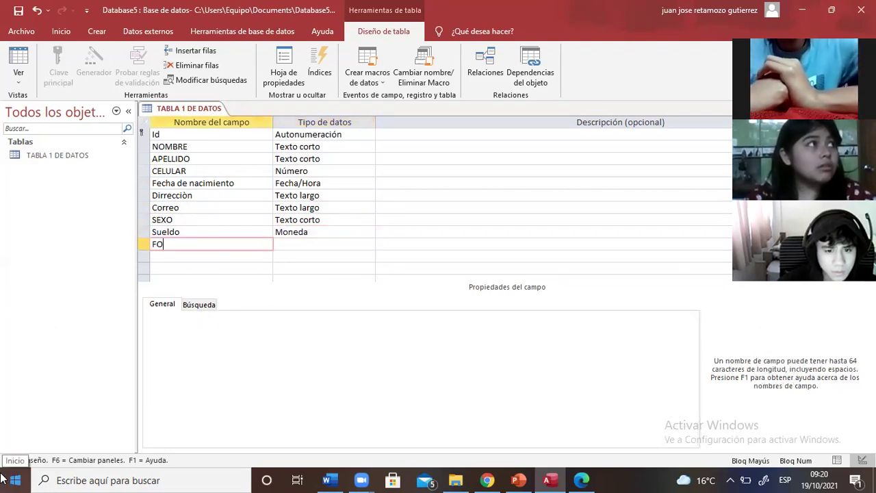
pyautogui.write('TO')
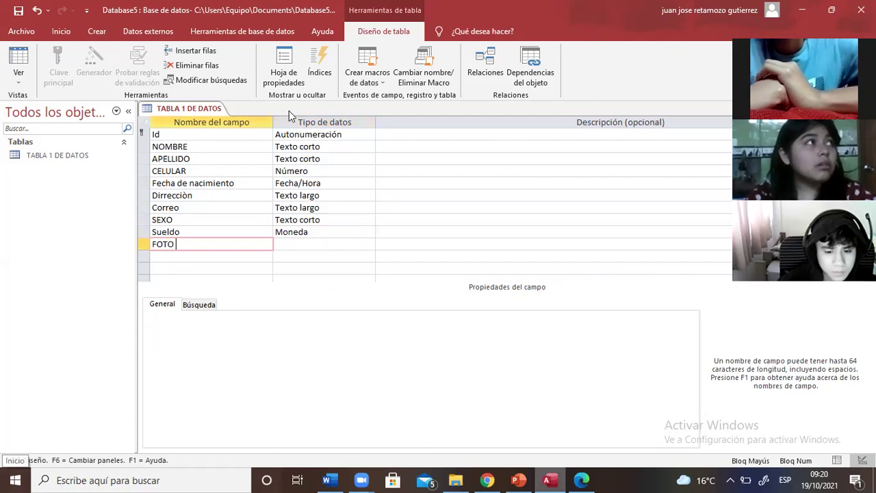
pyautogui.click(336, 244)
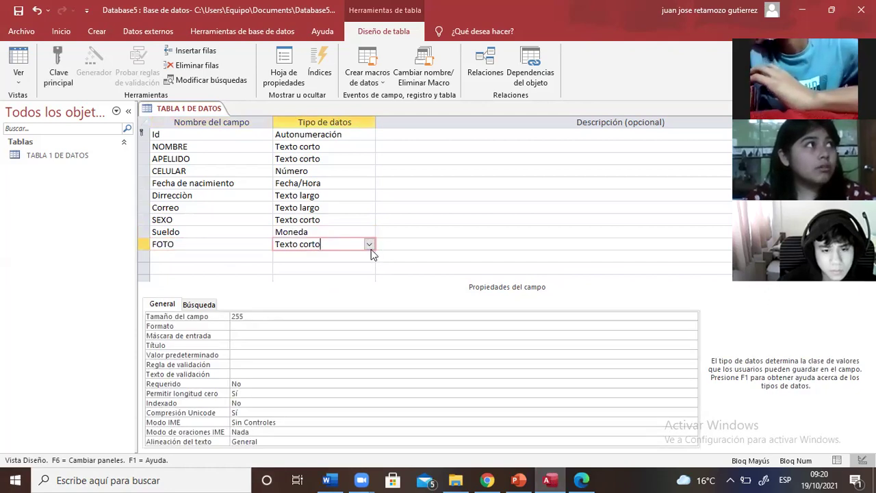
pyautogui.click(373, 248)
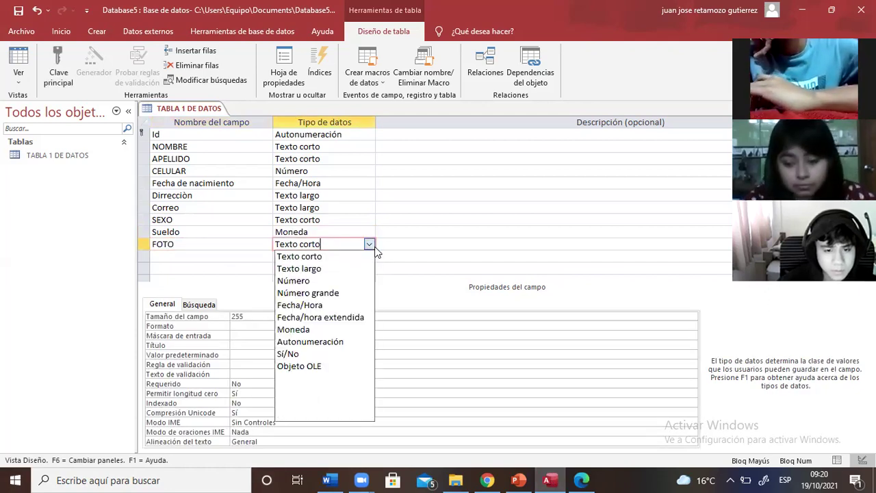
pyautogui.click(346, 365)
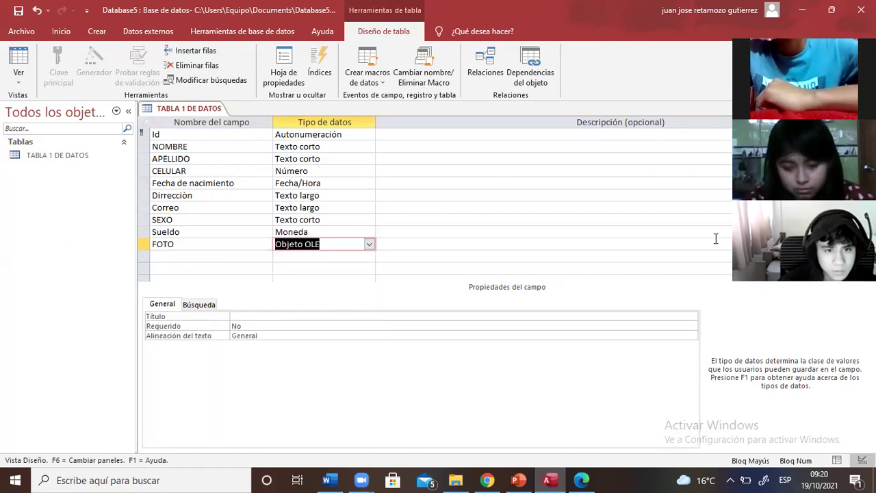
pyautogui.click(323, 185)
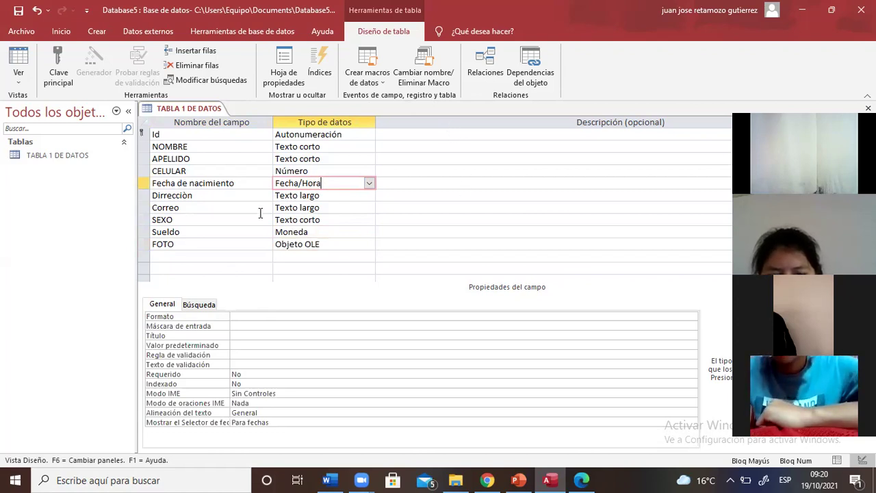
pyautogui.rightClick(207, 109)
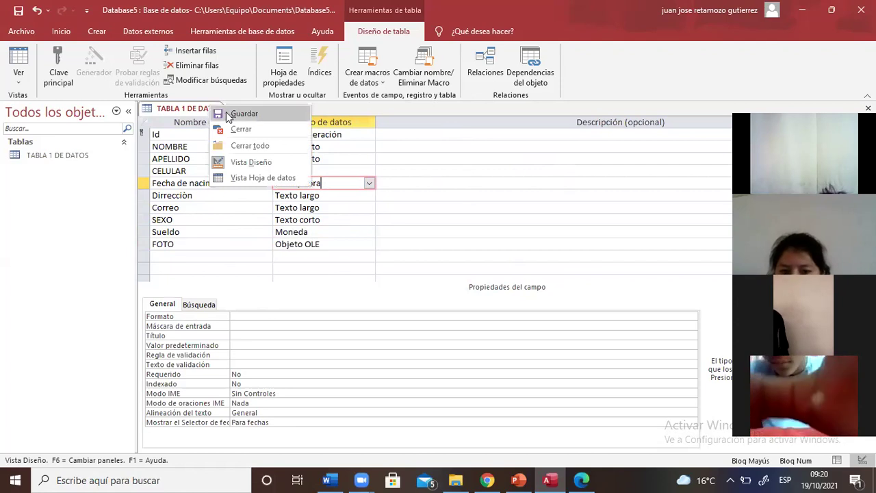
pyautogui.click(230, 114)
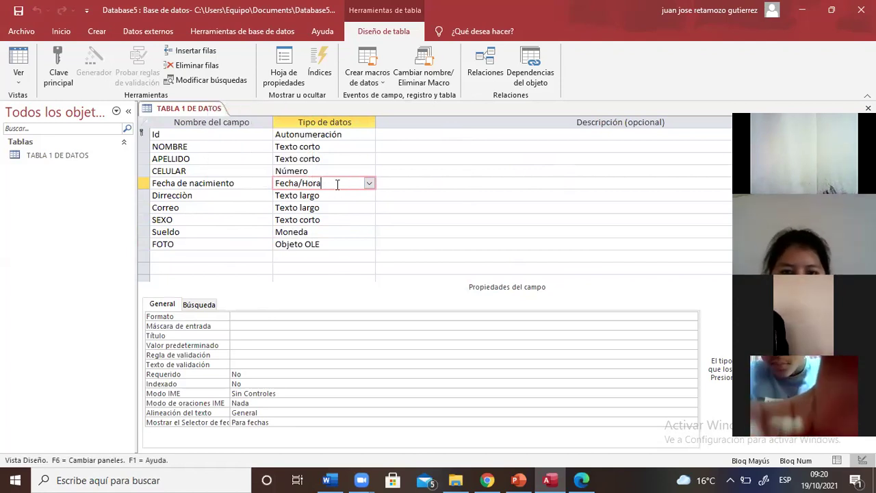
pyautogui.rightClick(207, 109)
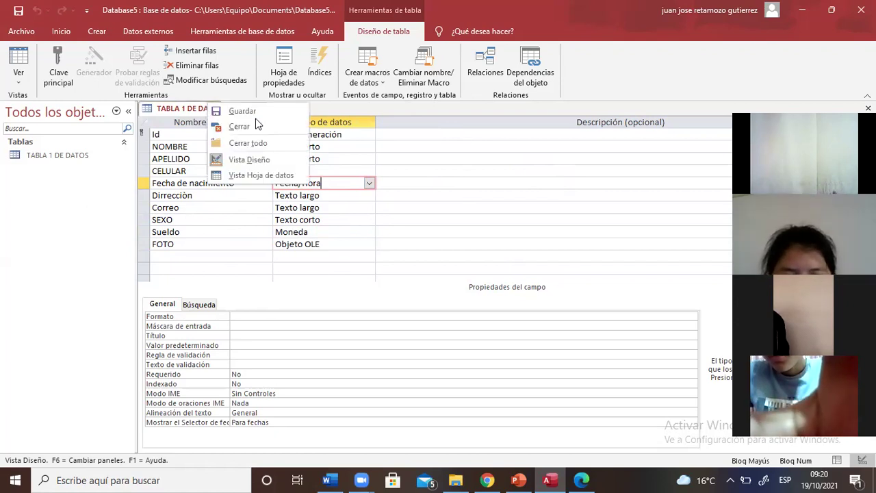
pyautogui.click(233, 110)
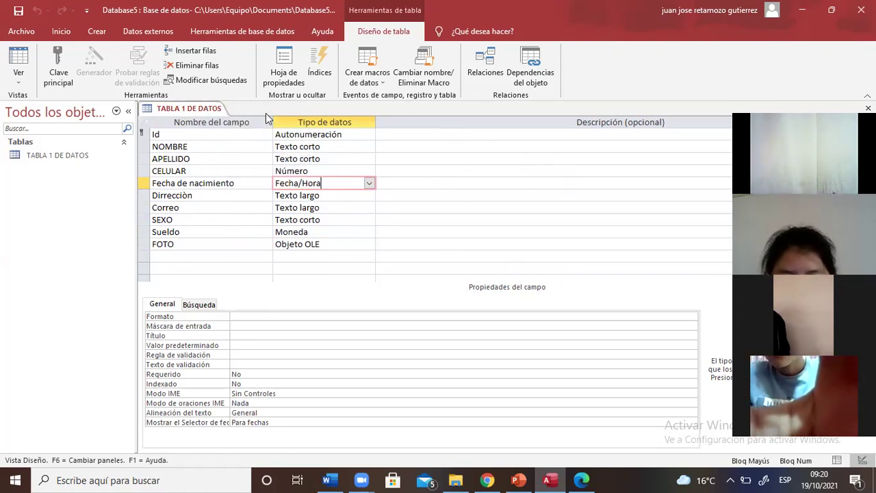
pyautogui.rightClick(209, 109)
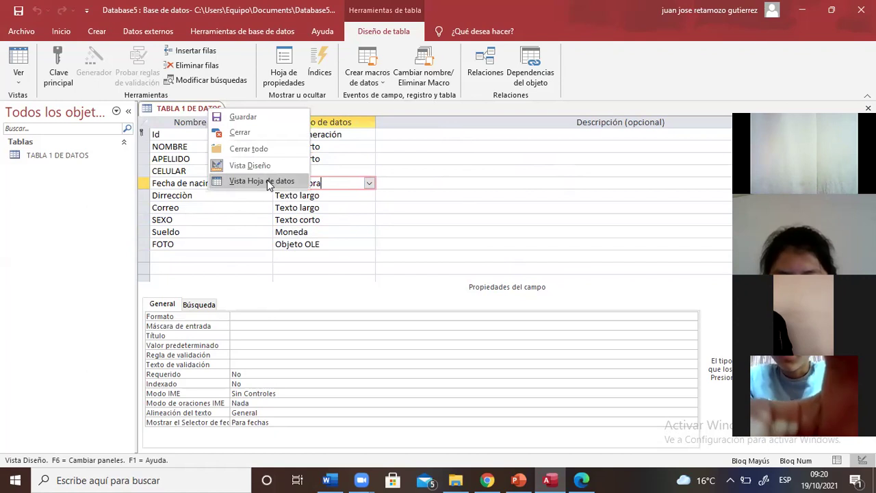
pyautogui.click(262, 181)
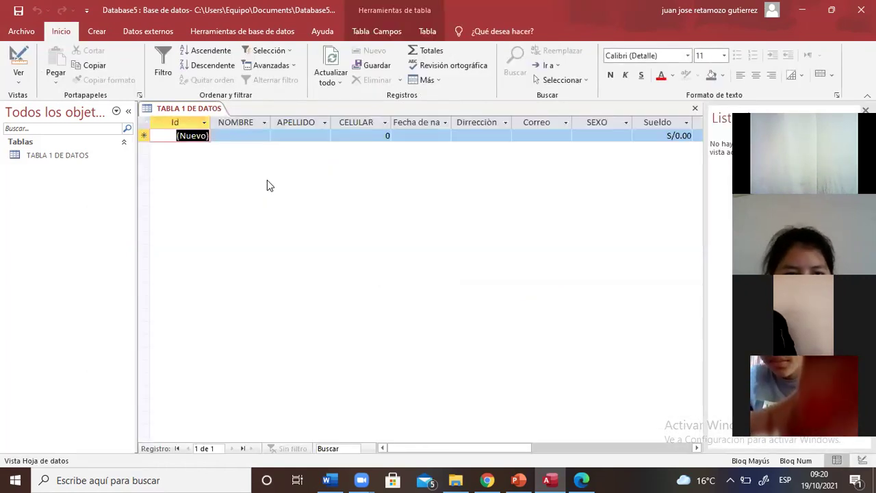
pyautogui.rightClick(182, 110)
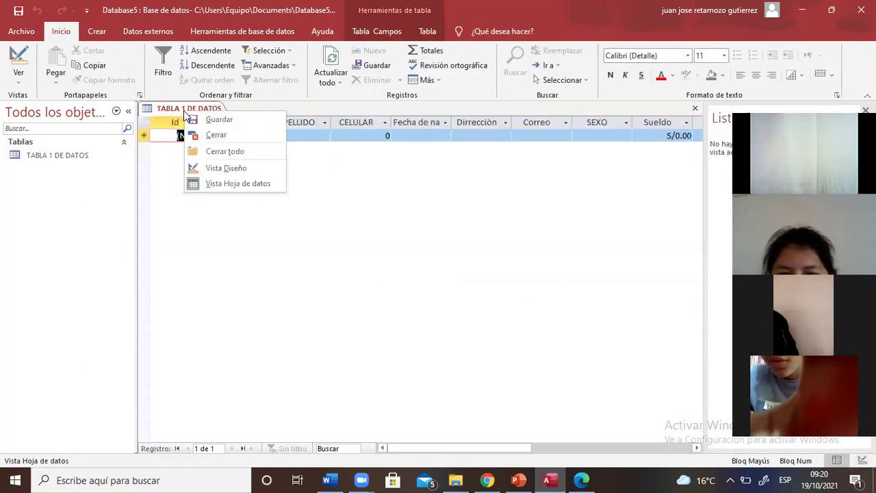
pyautogui.click(238, 169)
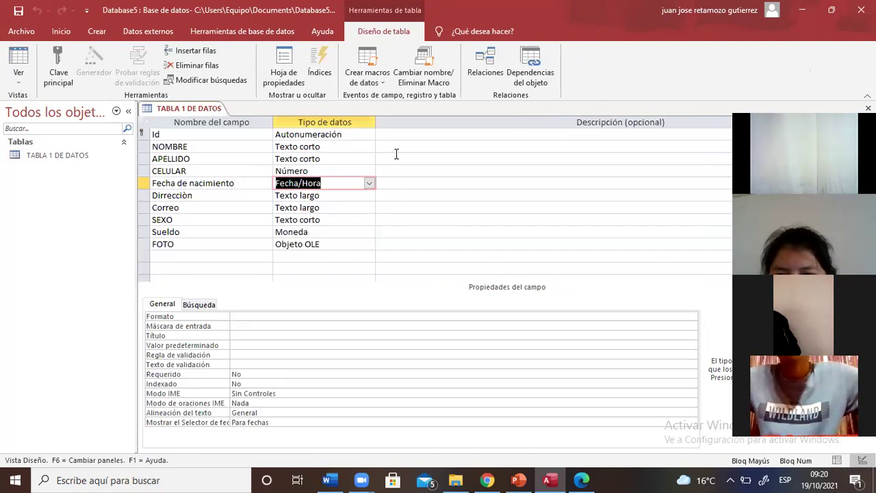
pyautogui.click(301, 158)
pyautogui.click(300, 146)
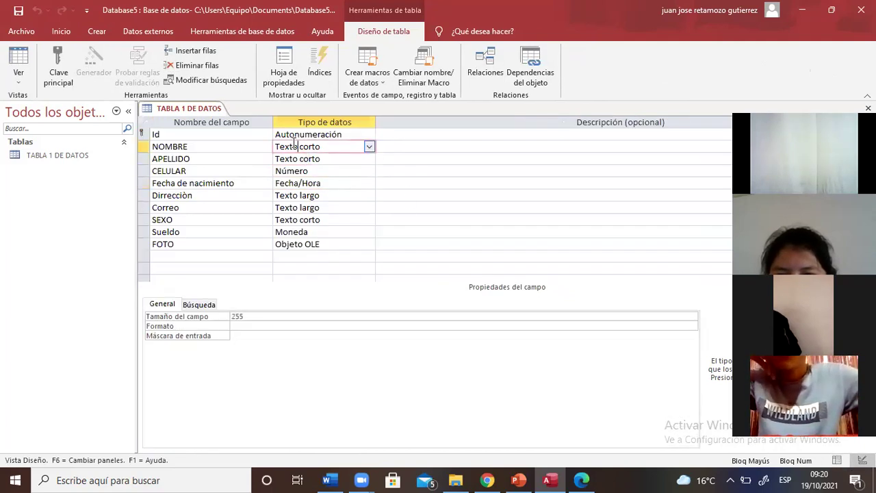
pyautogui.click(207, 134)
# - Check the Dirrección field's properties, then bring up the view options on the TABLA 1 DE DATOS tab
pyautogui.click(335, 196)
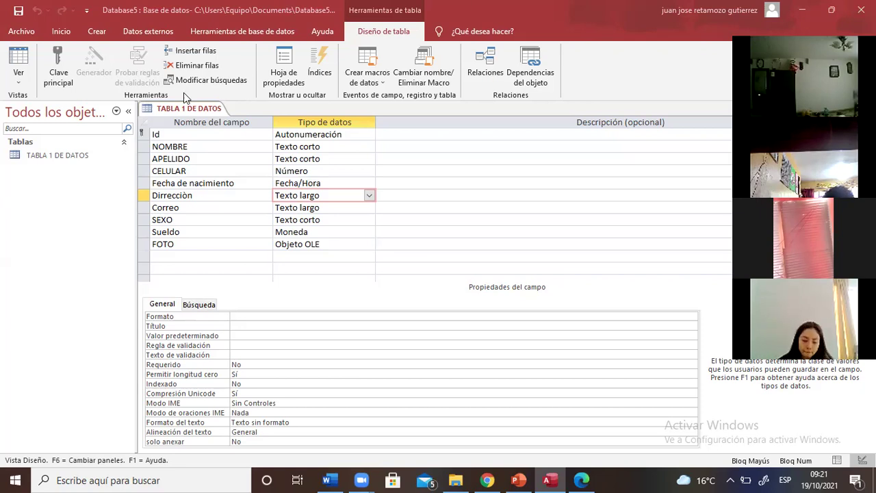
pyautogui.rightClick(198, 110)
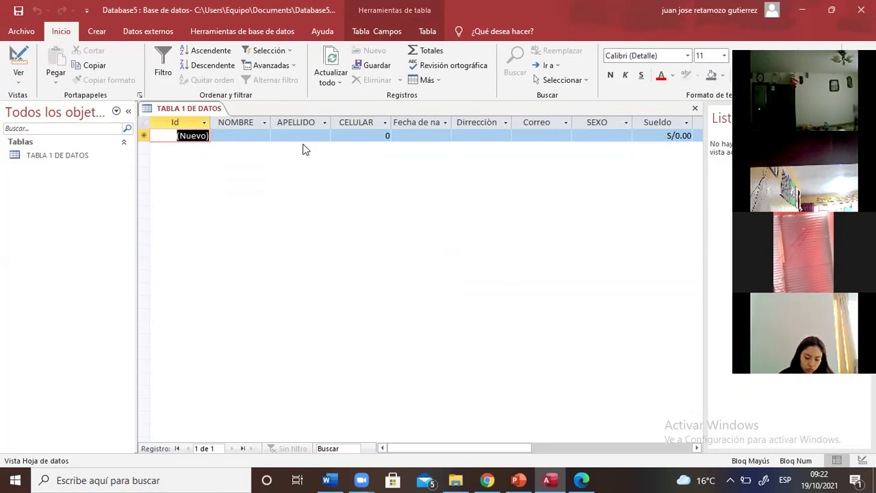
# - Switch to Datasheet view and start record 1, then erase the stray 1 from NOMBRE
pyautogui.click(223, 135)
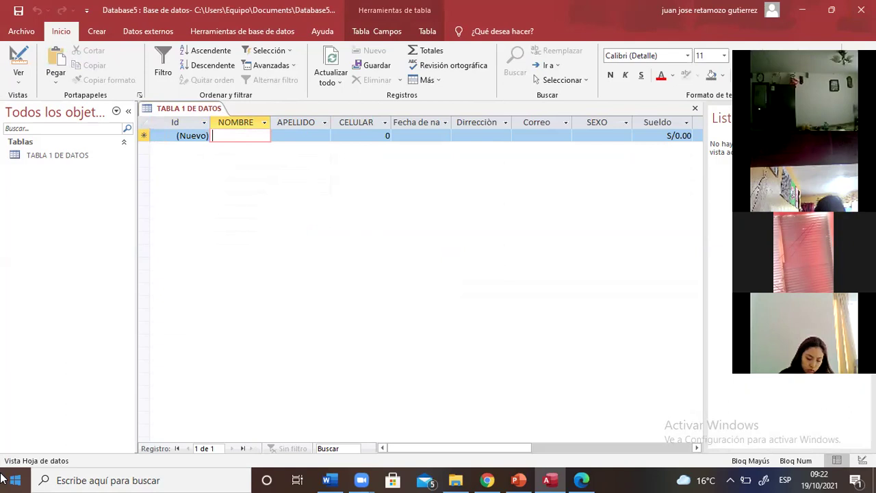
pyautogui.write('1')
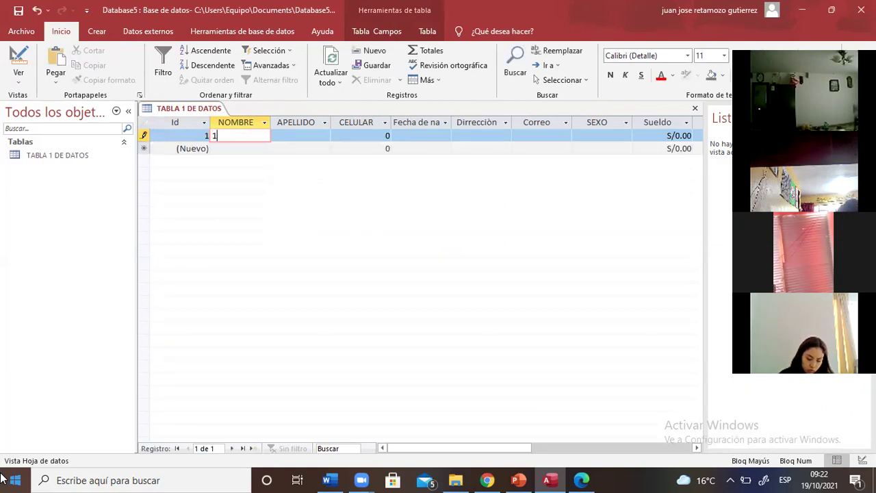
pyautogui.press('Tab')
pyautogui.click(264, 136)
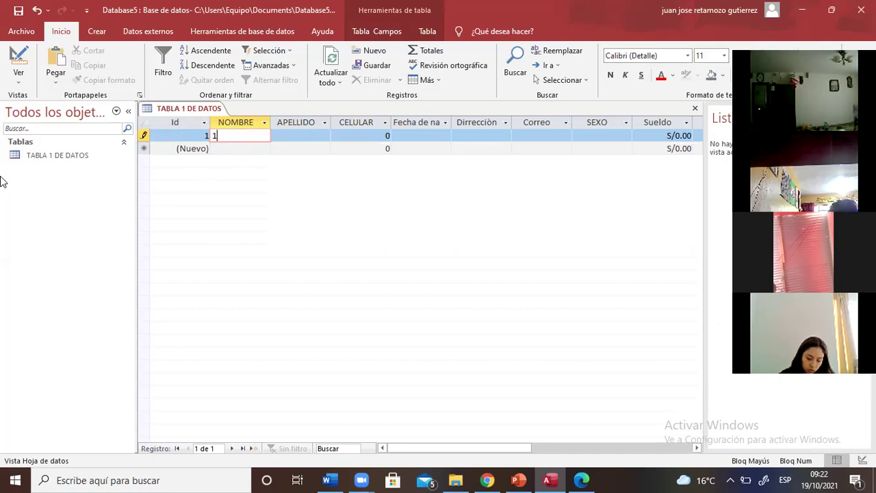
pyautogui.press('BackSpace')
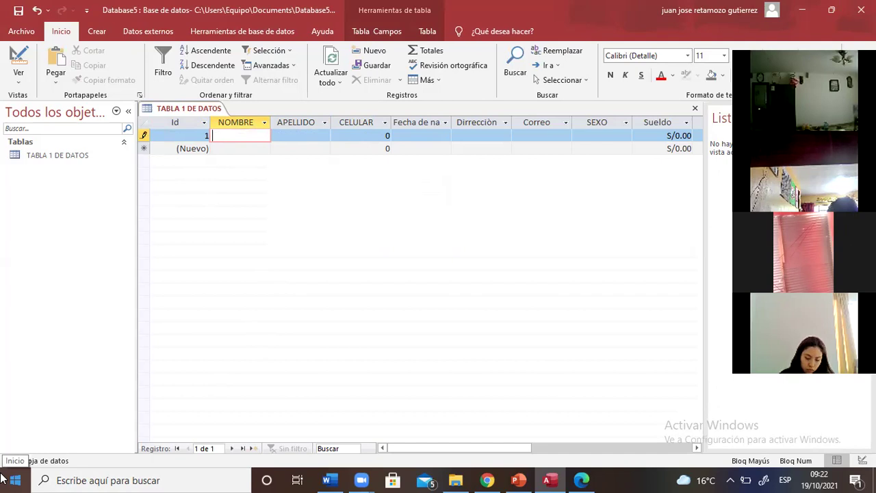
# - Try clearing record 1's default CELULAR 0 and dismiss the Número type-mismatch warning
pyautogui.click(379, 135)
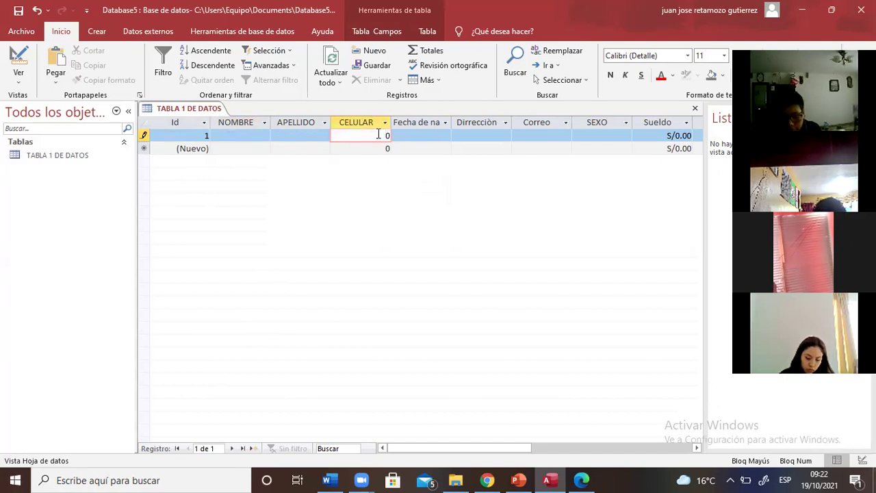
pyautogui.press('Escape')
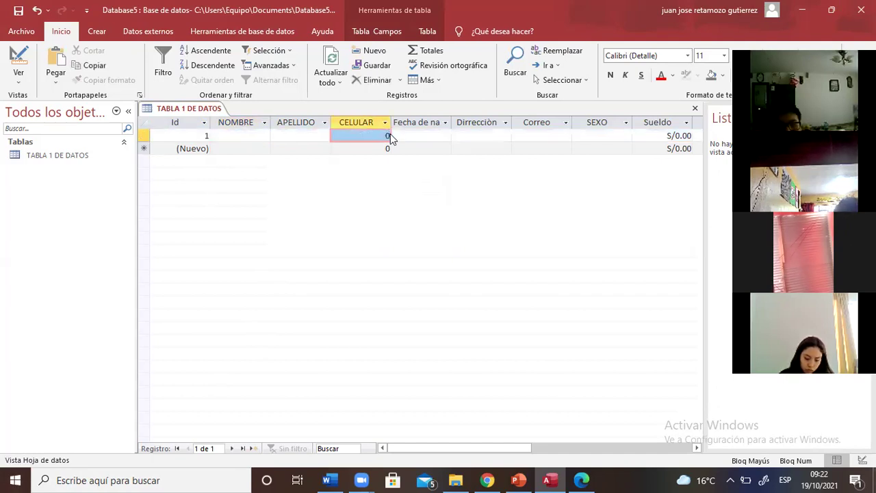
pyautogui.press('Delete')
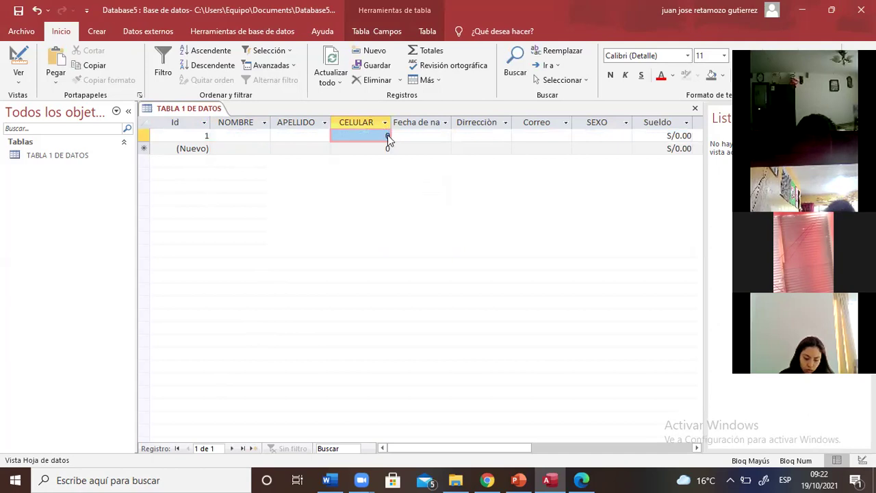
pyautogui.press('Escape')
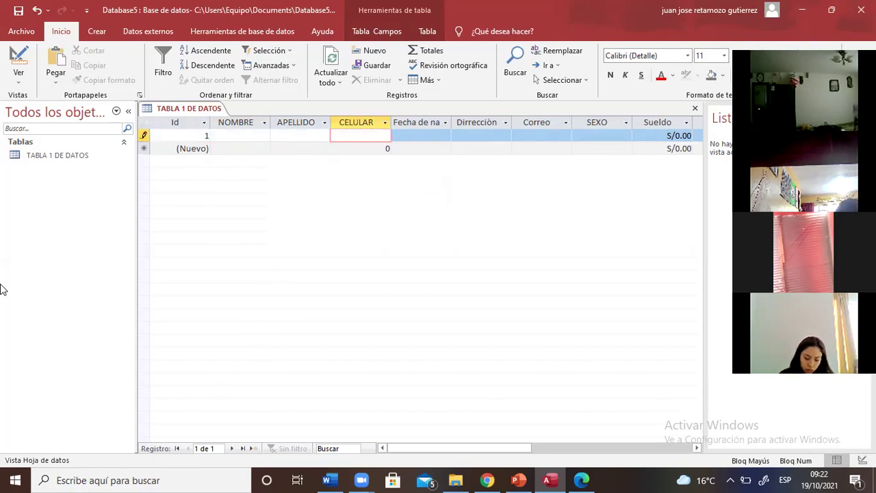
pyautogui.write('J')
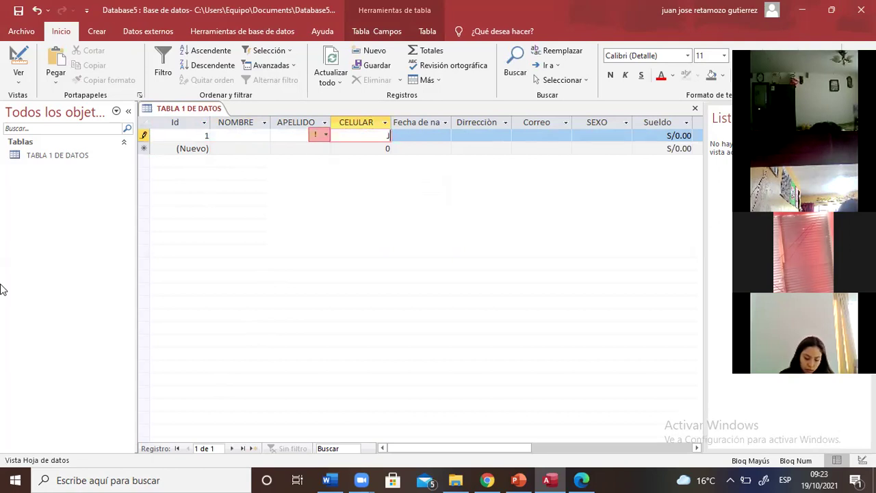
pyautogui.click(727, 89)
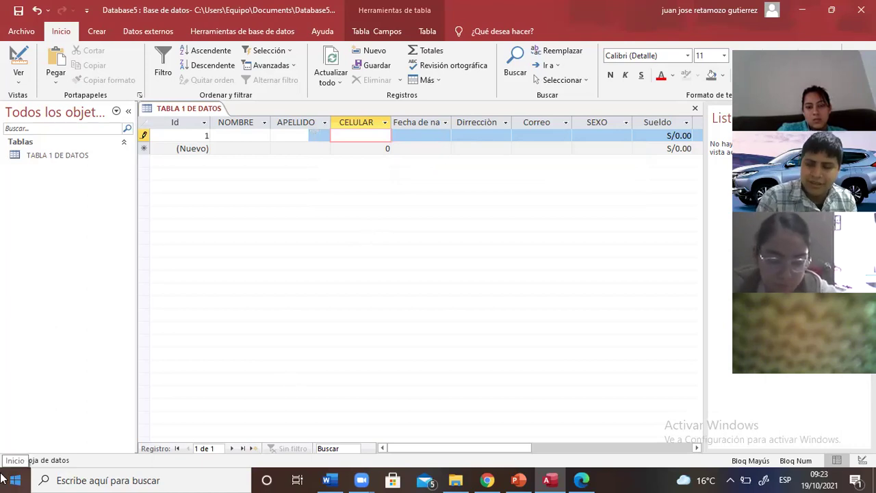
# - Enter record 1's cellphone number, first name and surname, then move to its birth date cell
pyautogui.write('621738')
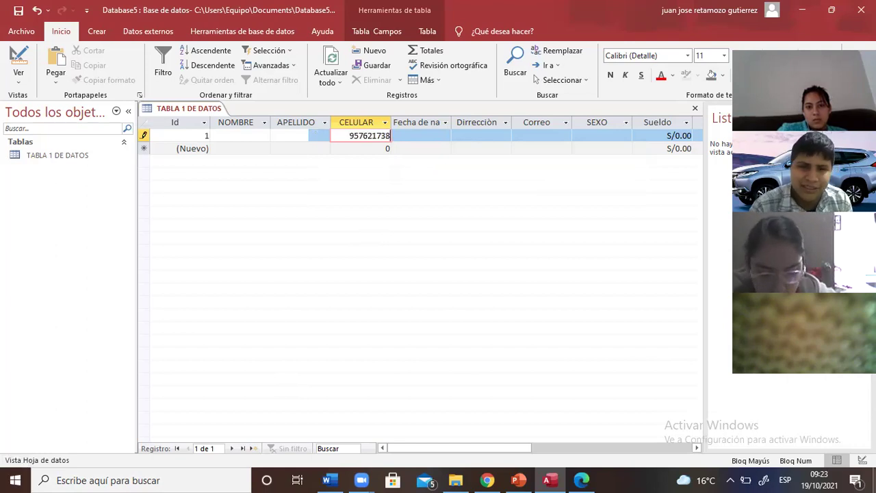
pyautogui.click(322, 140)
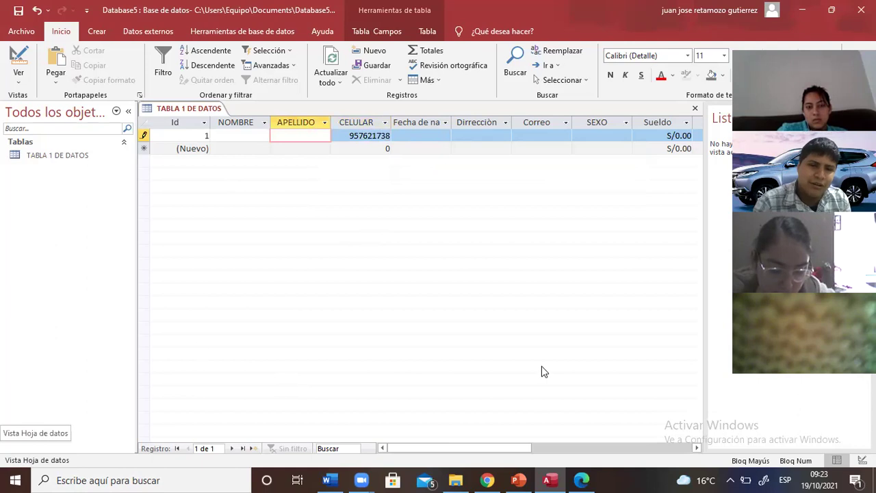
pyautogui.click(252, 134)
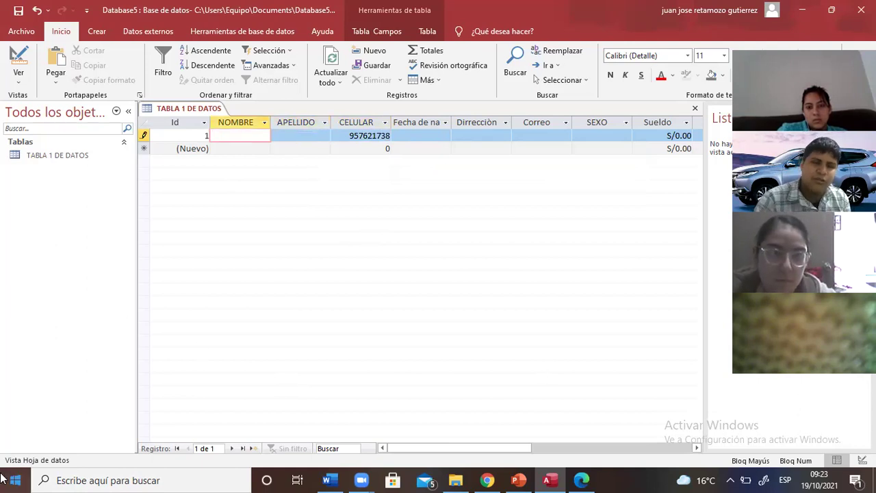
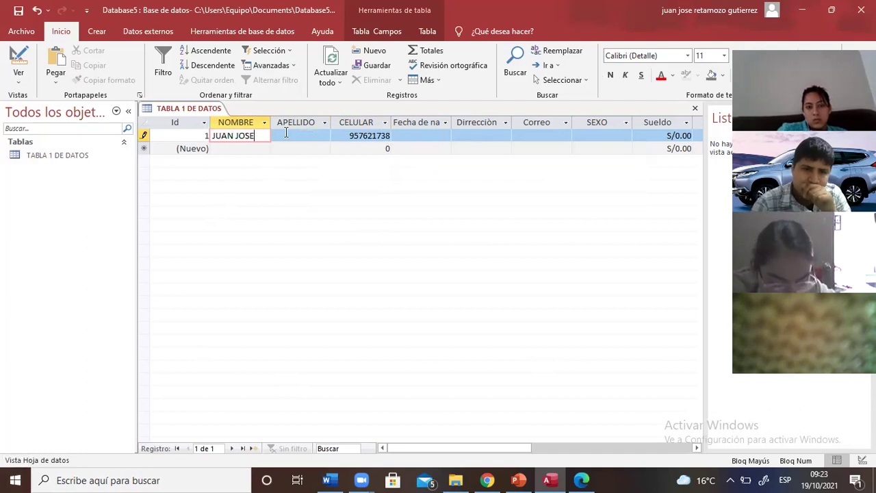
pyautogui.click(291, 134)
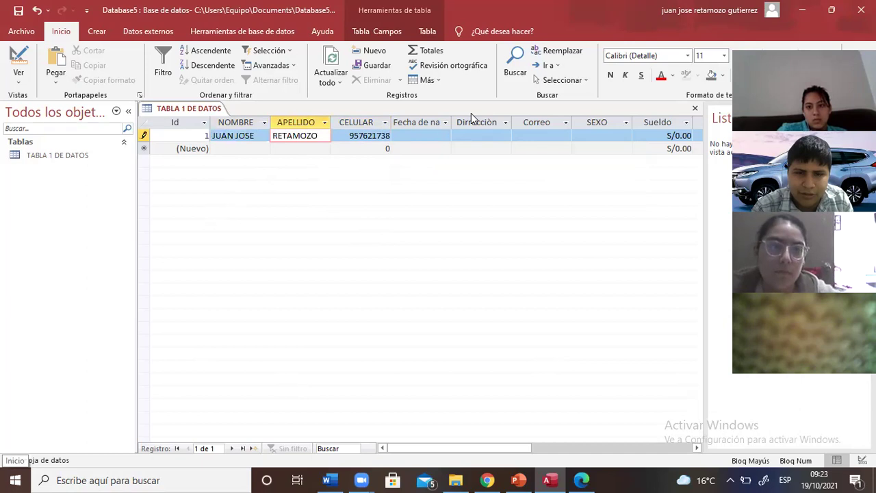
pyautogui.click(428, 133)
pyautogui.click(445, 122)
pyautogui.click(435, 134)
pyautogui.click(446, 136)
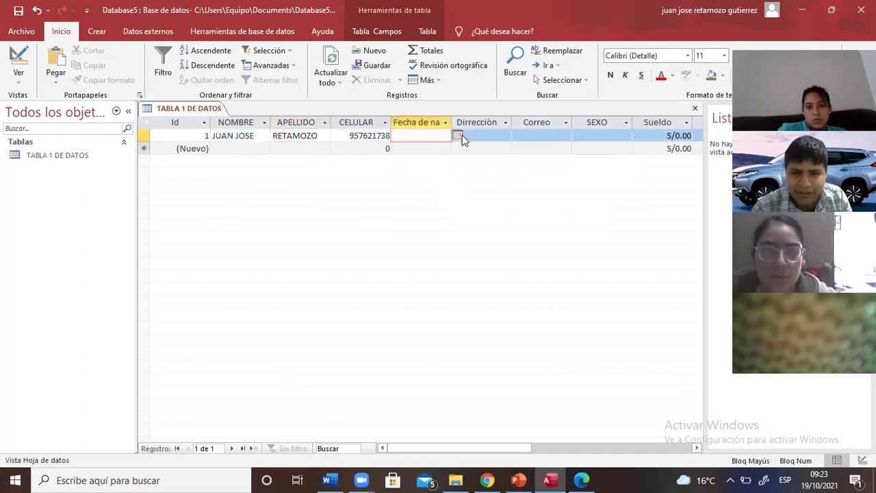
# - Page record 1's birth-date calendar back to August 2017 and earlier months
pyautogui.click(458, 136)
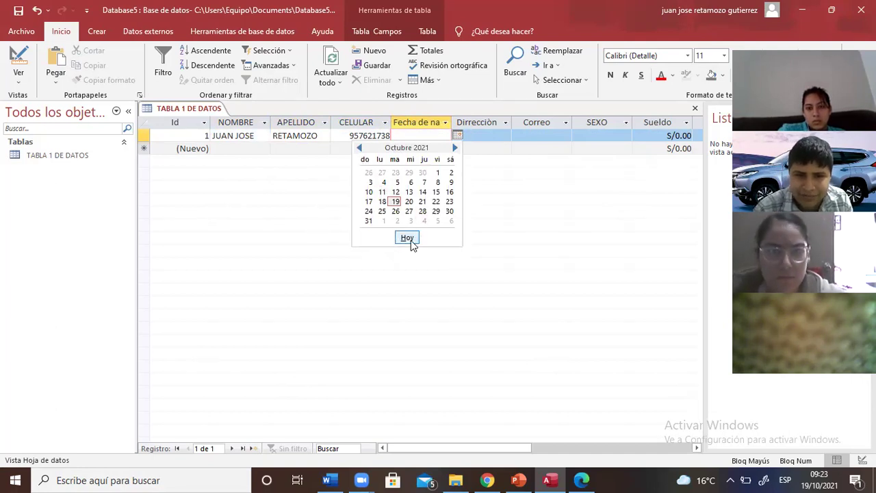
pyautogui.click(360, 148)
pyautogui.click(360, 149)
pyautogui.click(360, 148)
pyautogui.click(360, 149)
pyautogui.click(360, 149)
pyautogui.doubleClick(360, 149)
pyautogui.doubleClick(360, 149)
pyautogui.click(360, 148)
pyautogui.doubleClick(360, 149)
pyautogui.click(360, 149)
pyautogui.doubleClick(360, 148)
pyautogui.doubleClick(360, 149)
pyautogui.doubleClick(360, 149)
pyautogui.doubleClick(360, 149)
pyautogui.doubleClick(360, 148)
pyautogui.click(359, 148)
pyautogui.doubleClick(362, 150)
pyautogui.doubleClick(361, 150)
pyautogui.doubleClick(362, 151)
pyautogui.doubleClick(362, 151)
pyautogui.click(362, 150)
pyautogui.doubleClick(359, 149)
pyautogui.doubleClick(360, 149)
pyautogui.click(359, 148)
pyautogui.doubleClick(360, 148)
pyautogui.doubleClick(360, 149)
pyautogui.click(360, 150)
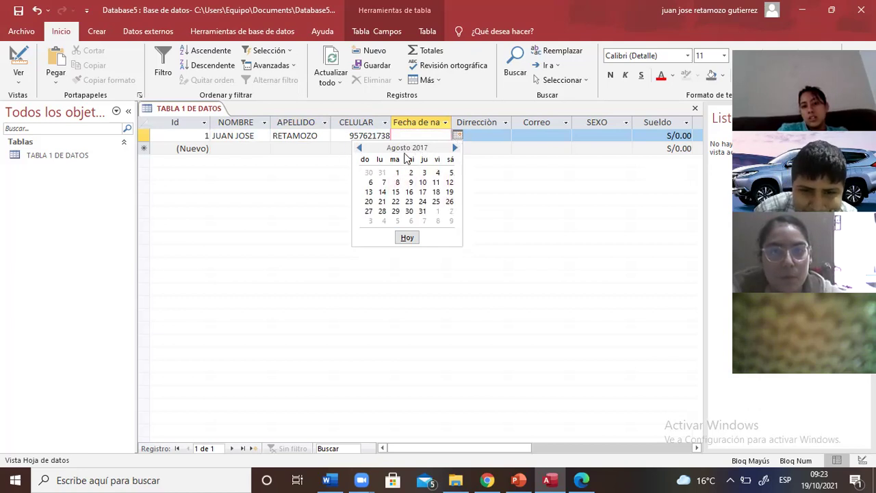
pyautogui.click(359, 148)
pyautogui.click(359, 148)
pyautogui.click(359, 147)
pyautogui.click(359, 148)
pyautogui.click(359, 147)
# - Reopen the calendar and fill Fecha de nacimiento with today's date, 19/10/2021
pyautogui.click(457, 136)
pyautogui.click(457, 136)
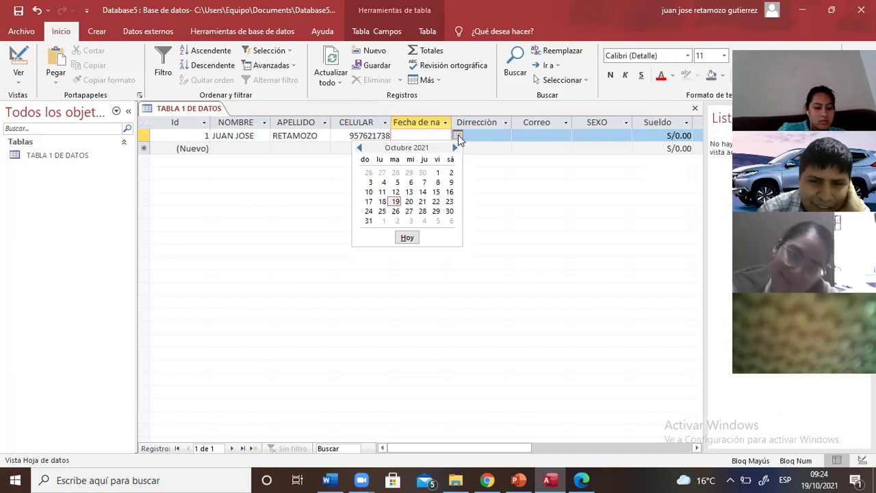
pyautogui.click(359, 147)
pyautogui.click(360, 148)
pyautogui.click(359, 147)
pyautogui.click(359, 148)
pyautogui.click(365, 149)
pyautogui.click(365, 150)
pyautogui.click(365, 149)
pyautogui.click(365, 149)
pyautogui.click(409, 238)
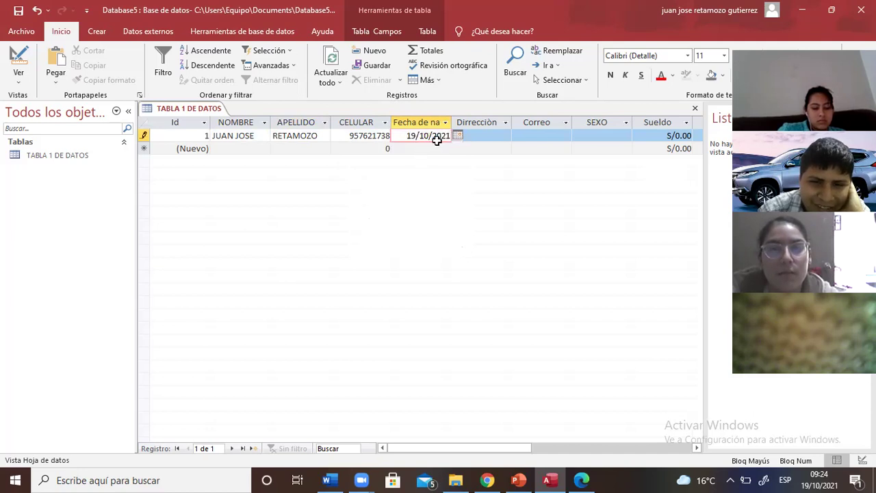
# - Clear record 1's birth date and enter its street address in Dirección
pyautogui.press('BackSpace')
pyautogui.press('BackSpace')
pyautogui.press('BackSpace')
pyautogui.press('BackSpace')
pyautogui.press('BackSpace')
pyautogui.press('BackSpace')
pyautogui.press('BackSpace')
pyautogui.press('BackSpace')
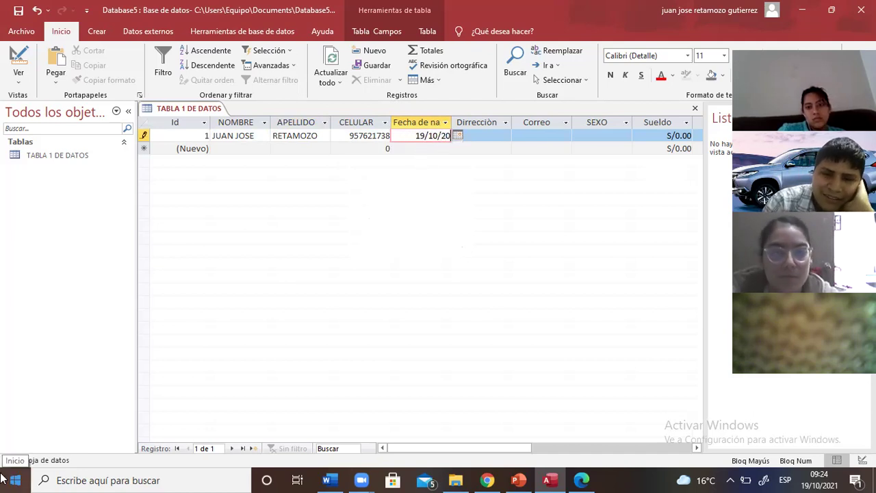
pyautogui.press('BackSpace')
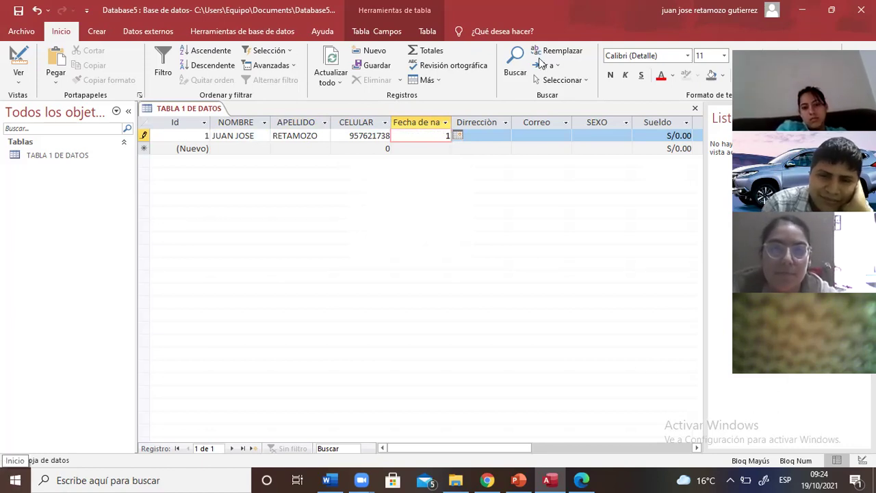
pyautogui.press('BackSpace')
pyautogui.press('Tab')
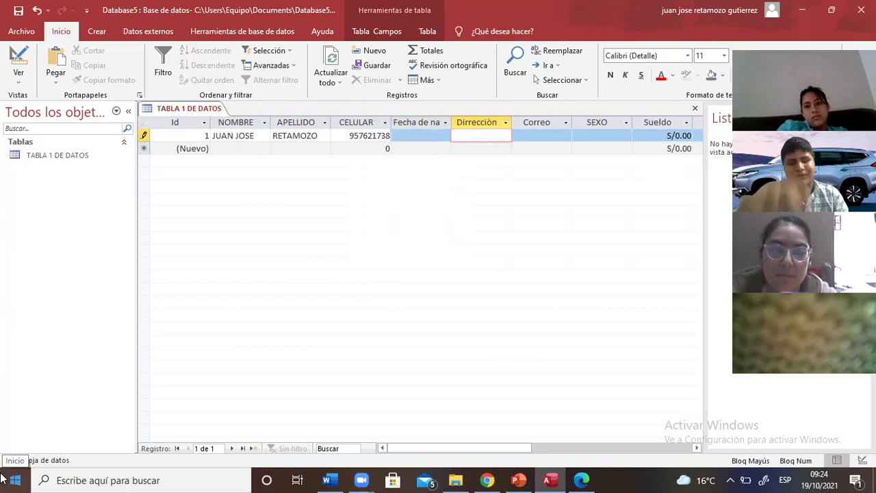
pyautogui.press('capslock')
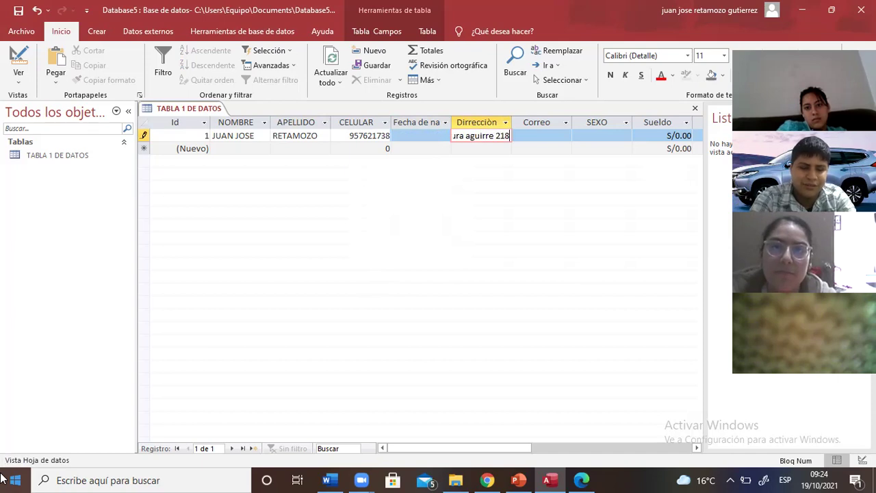
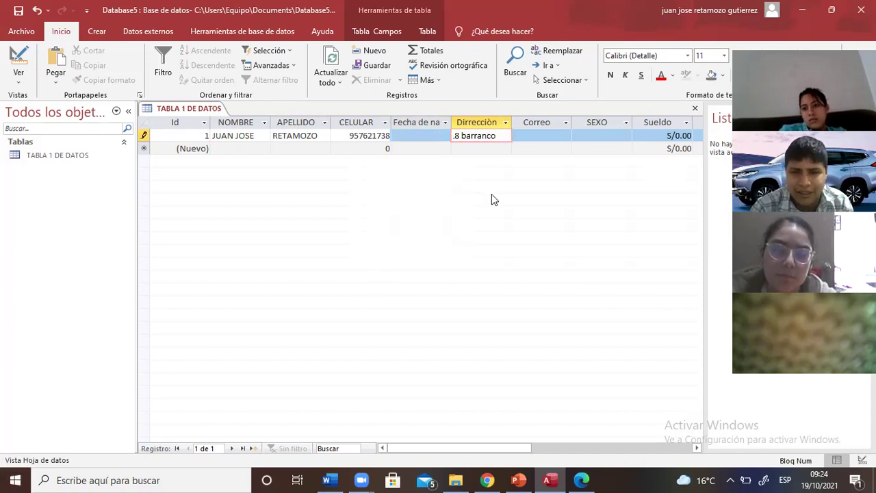
pyautogui.click(541, 134)
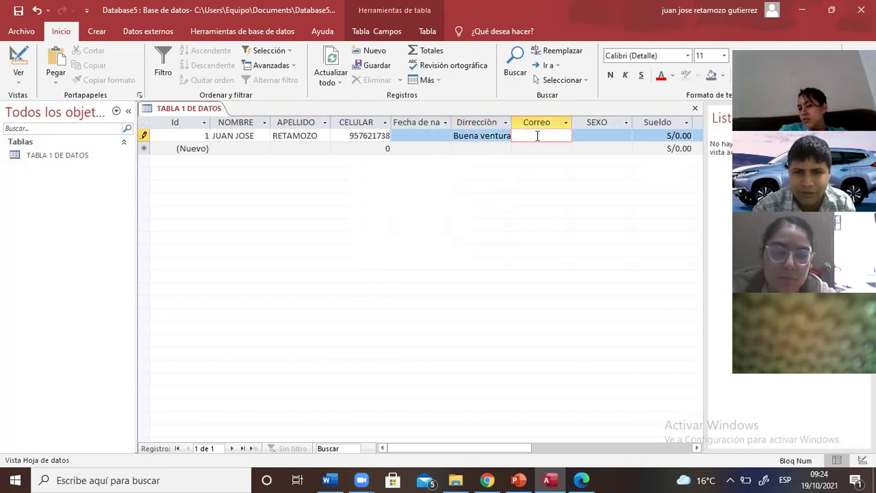
# - Widen the Dirección and CELULAR columns to fit their contents
pyautogui.click(490, 124)
pyautogui.click(507, 121)
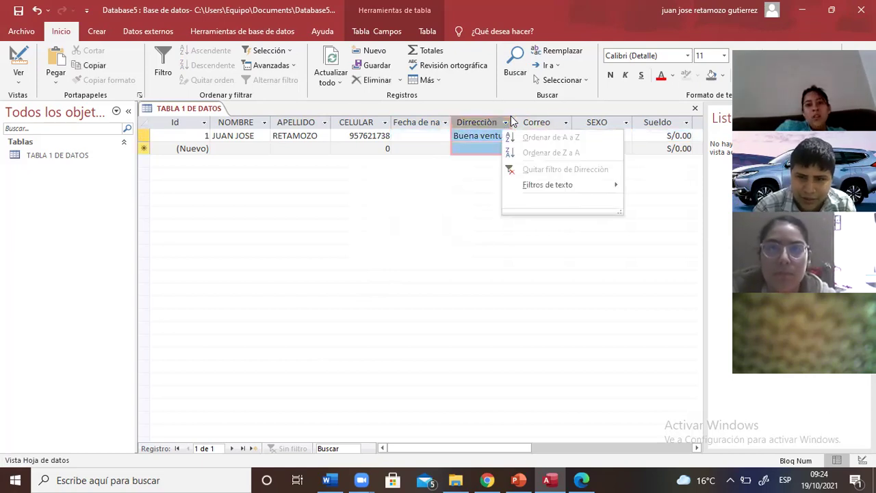
pyautogui.click(512, 118)
pyautogui.moveTo(512, 118); pyautogui.dragTo(559, 120)
pyautogui.click(556, 121)
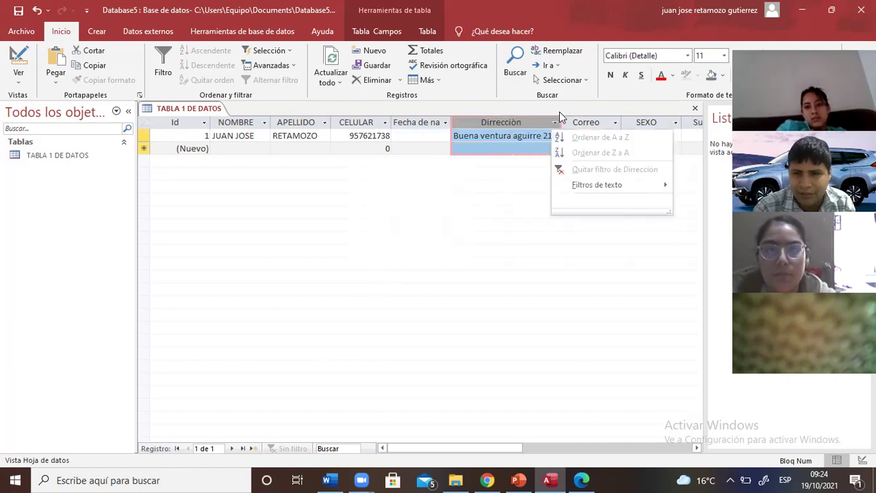
pyautogui.click(559, 122)
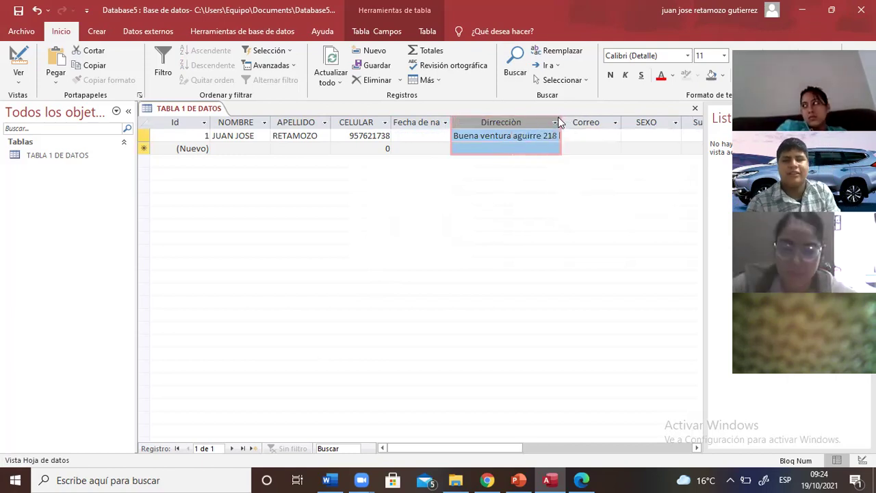
pyautogui.click(560, 120)
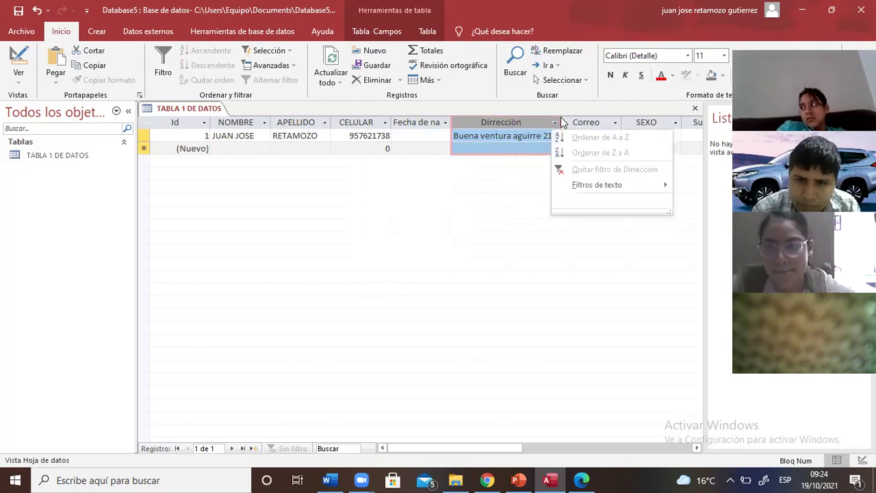
pyautogui.click(392, 119)
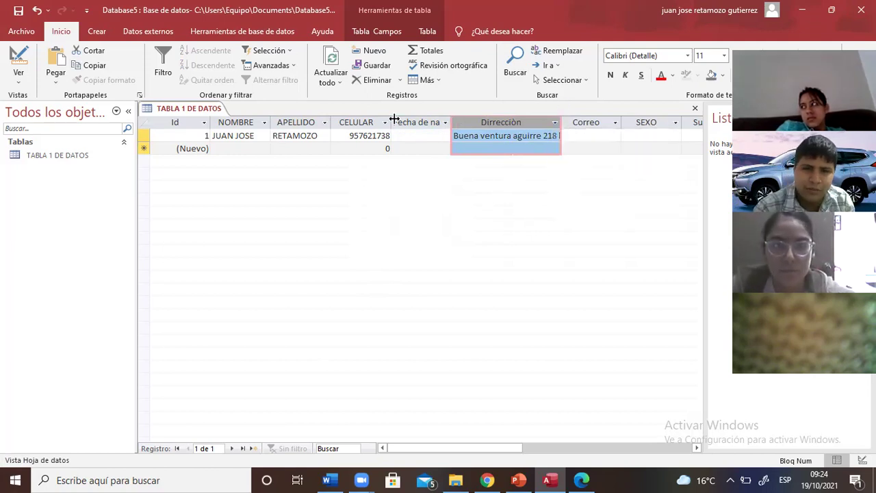
pyautogui.moveTo(393, 119); pyautogui.dragTo(406, 118)
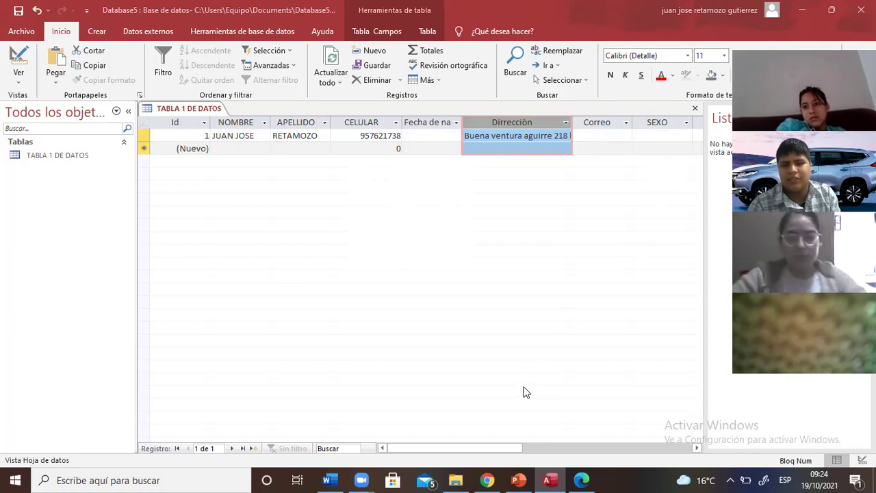
pyautogui.moveTo(496, 453); pyautogui.dragTo(523, 446)
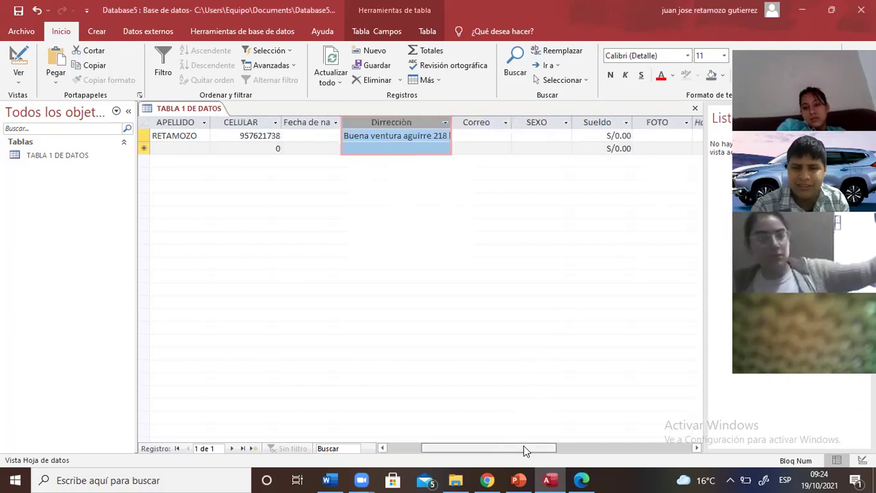
# - Enter the first record's e-mail address in the Correo field
pyautogui.click(487, 137)
pyautogui.press('capslock')
pyautogui.press('capslock')
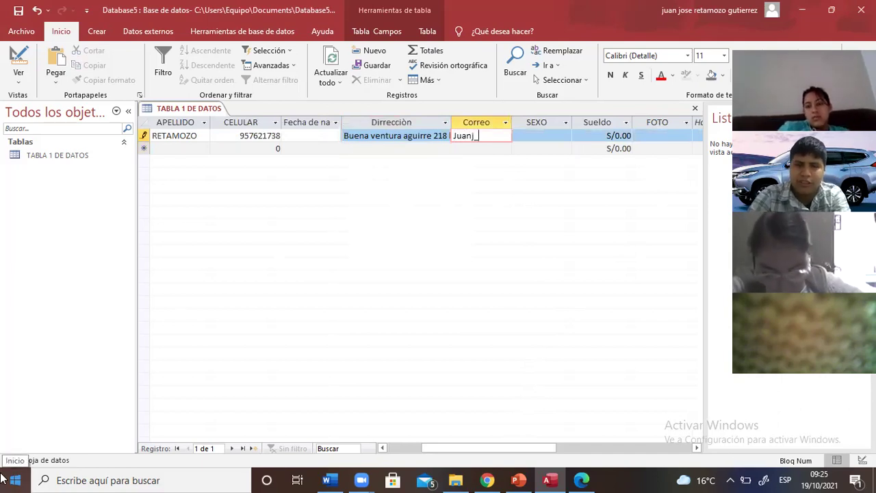
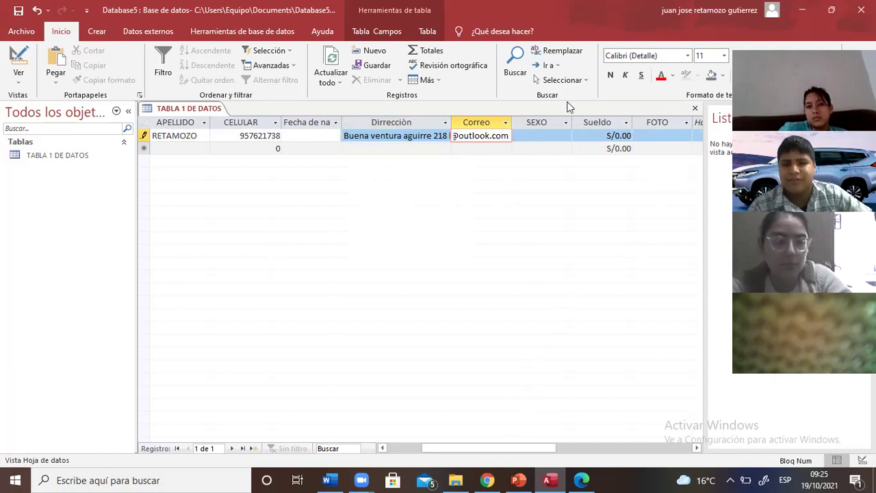
pyautogui.click(559, 133)
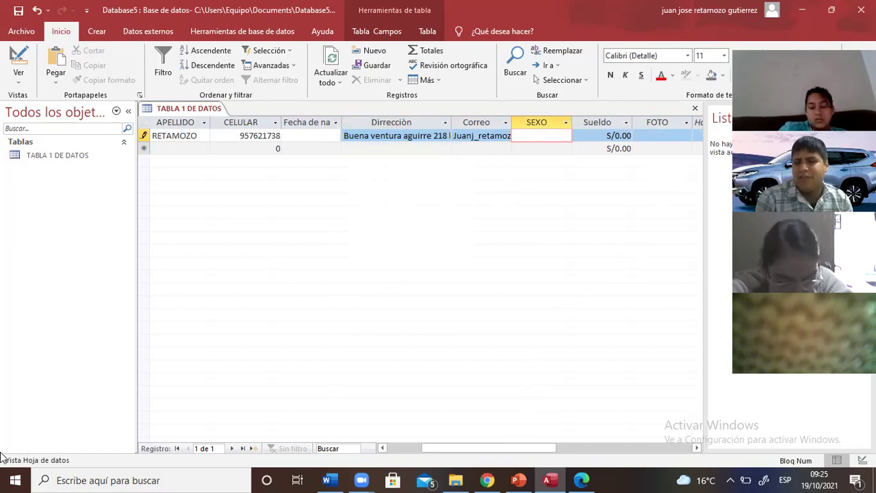
# - Set the first record's SEXO to M and Sueldo to S/4,000.00
pyautogui.press('capslock')
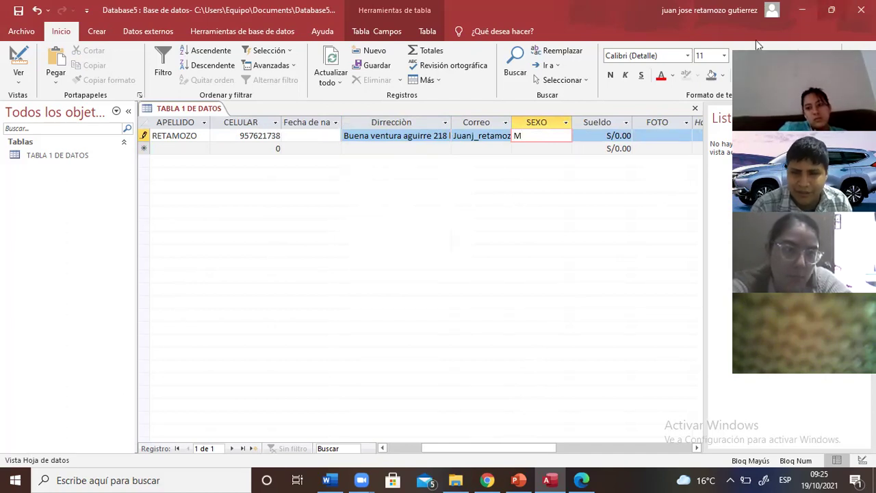
pyautogui.click(626, 137)
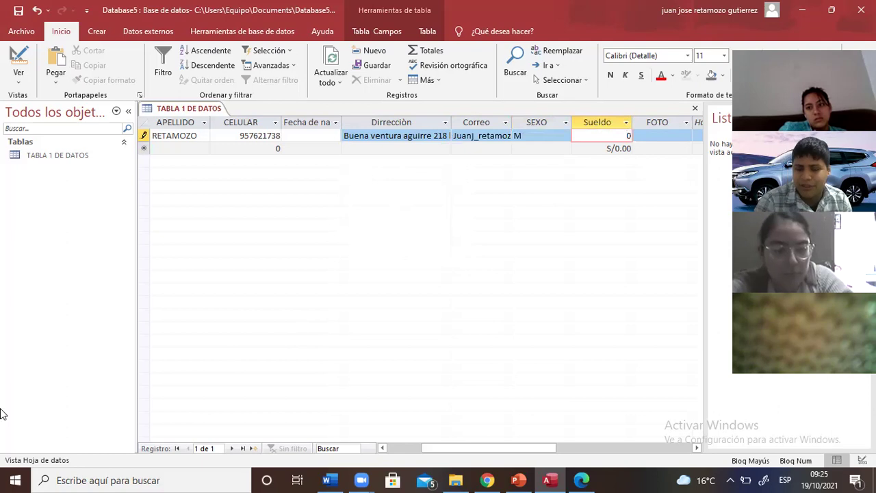
pyautogui.press('BackSpace')
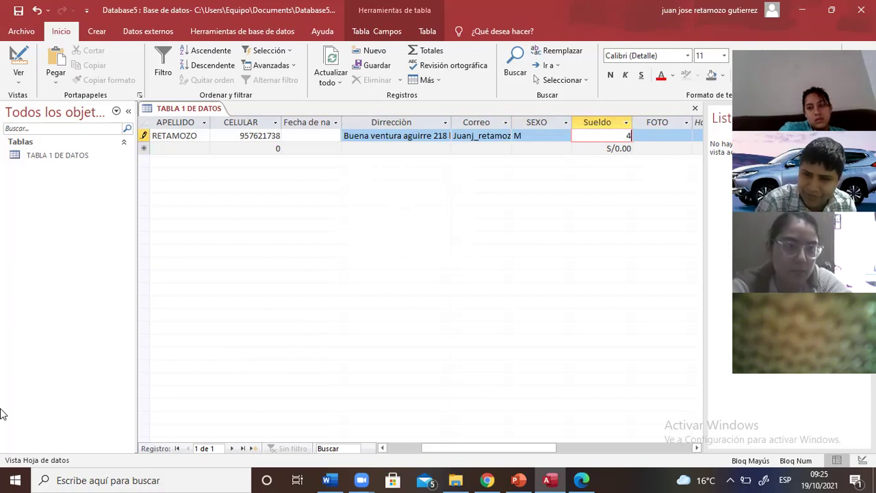
pyautogui.write('000')
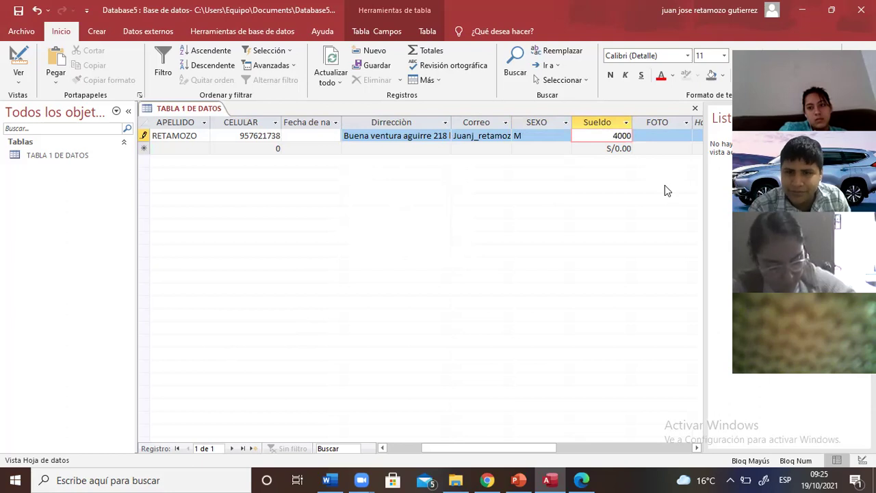
pyautogui.click(652, 140)
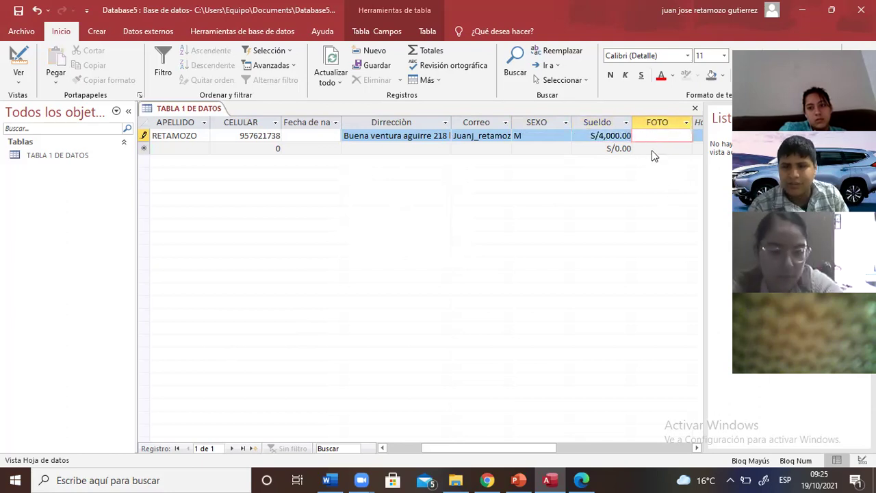
# - Leave FOTO empty after dismissing the OLE message, and start record 2 in the new row
pyautogui.doubleClick(664, 136)
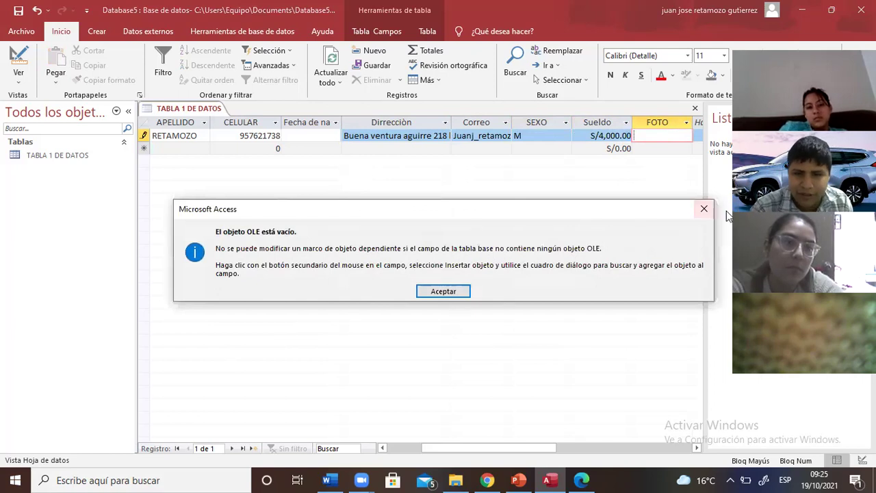
pyautogui.click(703, 208)
pyautogui.moveTo(528, 448); pyautogui.dragTo(580, 447)
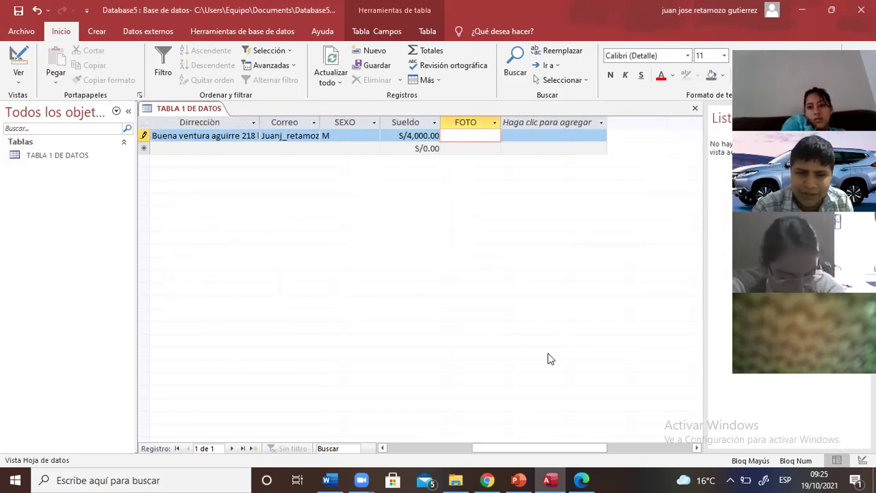
pyautogui.moveTo(510, 450); pyautogui.dragTo(413, 411)
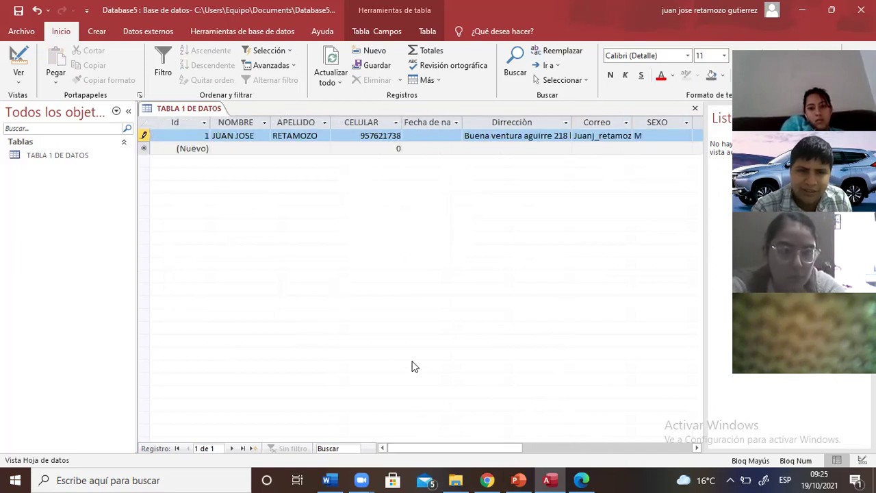
pyautogui.click(209, 149)
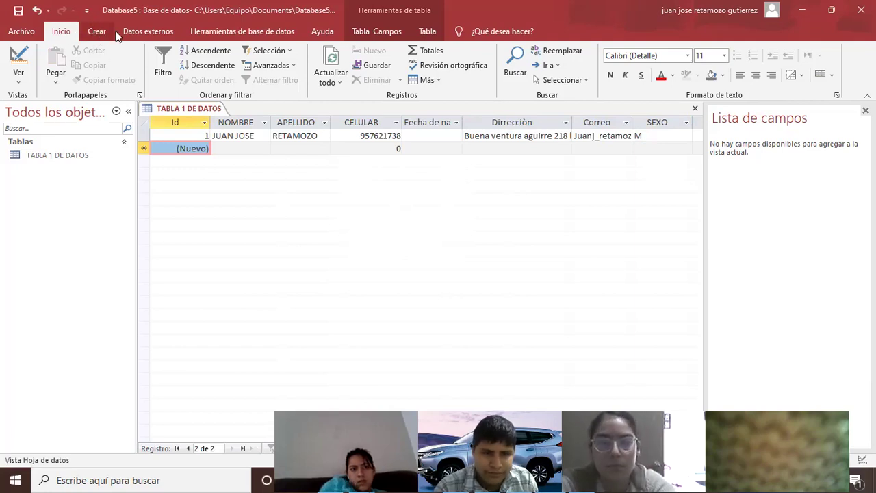
pyautogui.hotkey('alt', 'c')
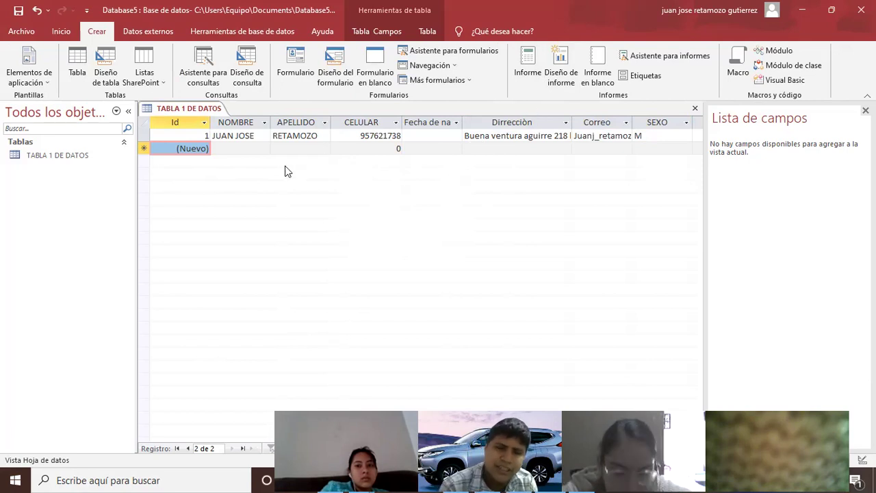
# - Enter the second record's first name, surname and mobile number in NOMBRE, APELLIDO and CELULAR
pyautogui.click(255, 149)
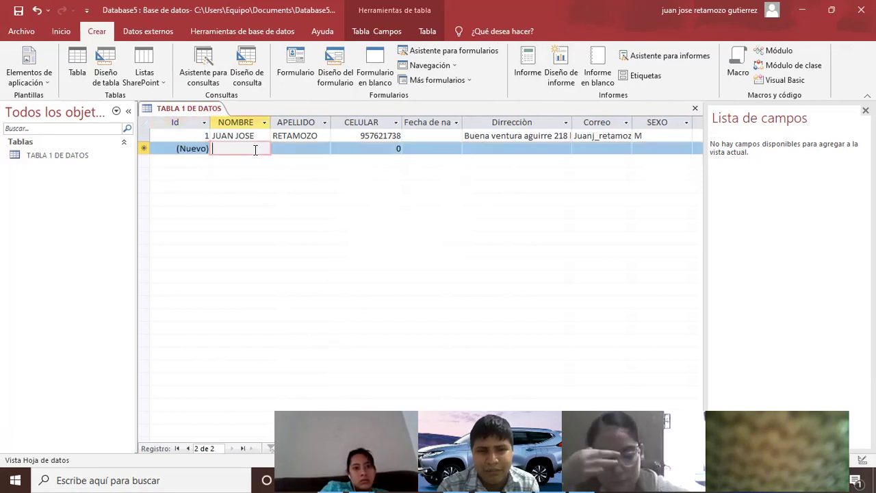
pyautogui.click(200, 149)
pyautogui.press('1')
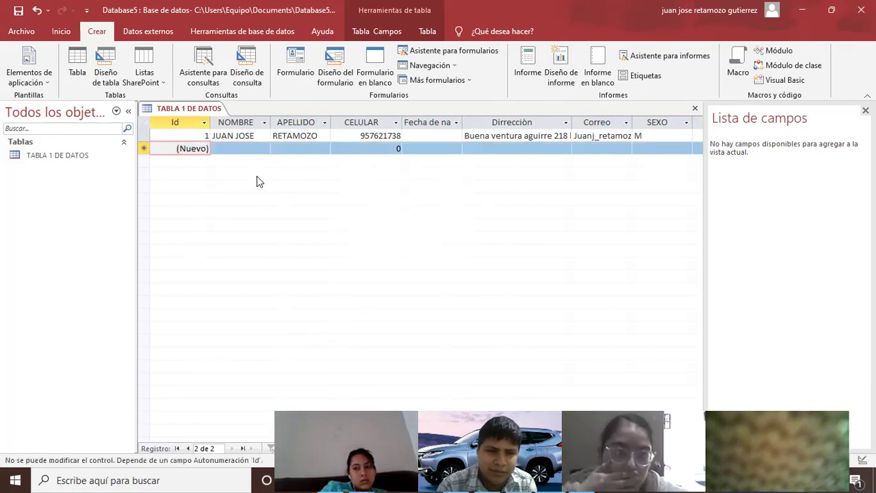
pyautogui.click(259, 146)
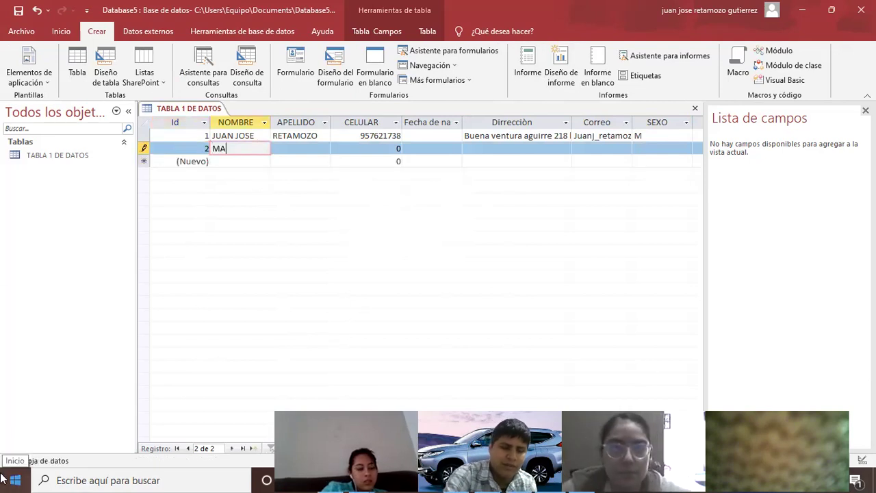
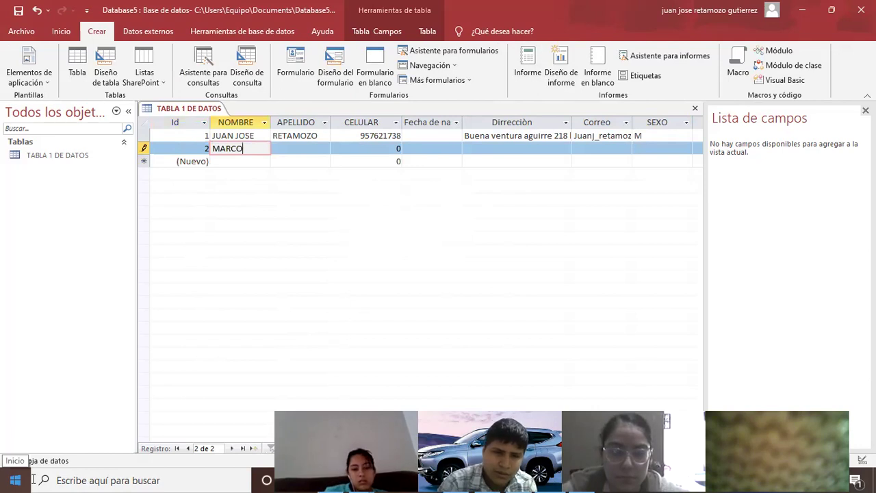
pyautogui.click(299, 152)
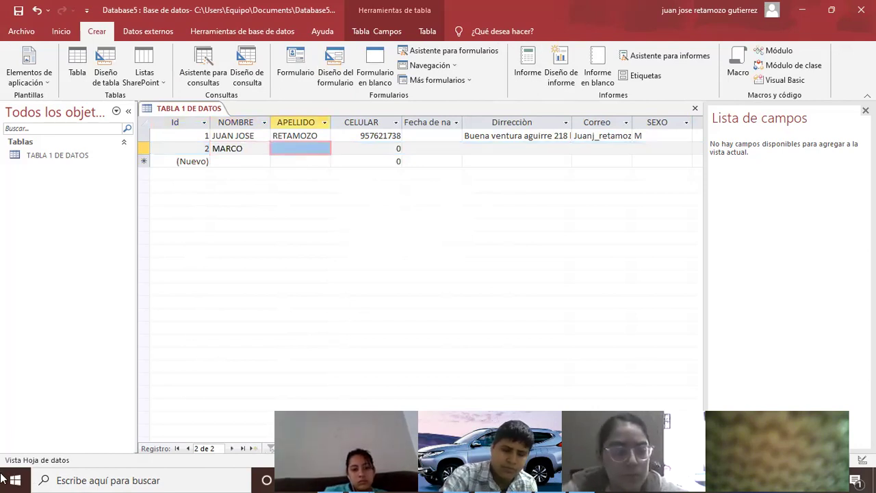
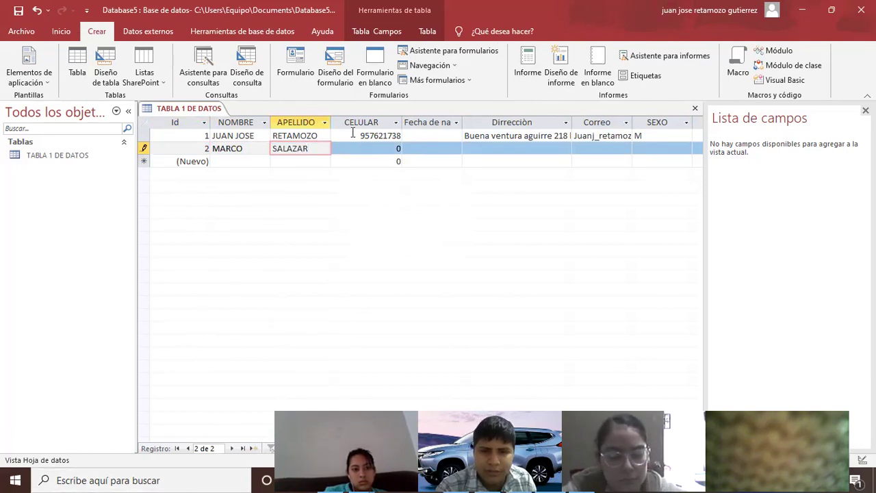
pyautogui.click(394, 149)
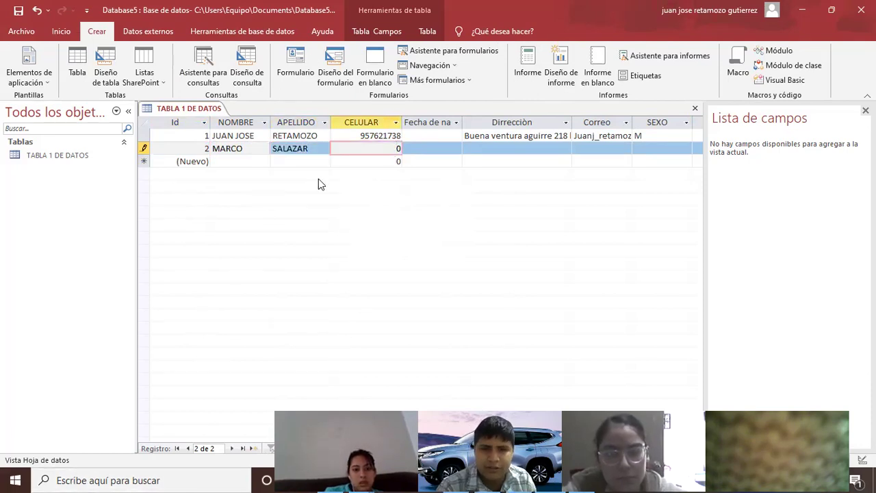
pyautogui.press('Delete')
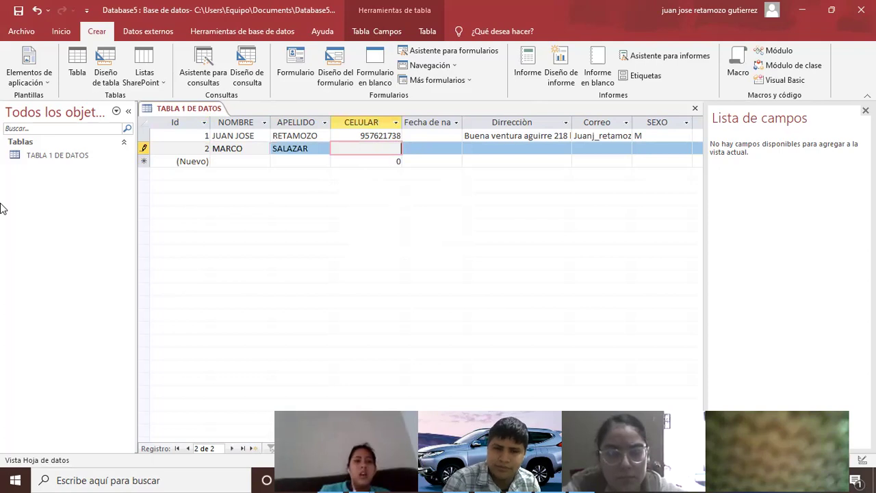
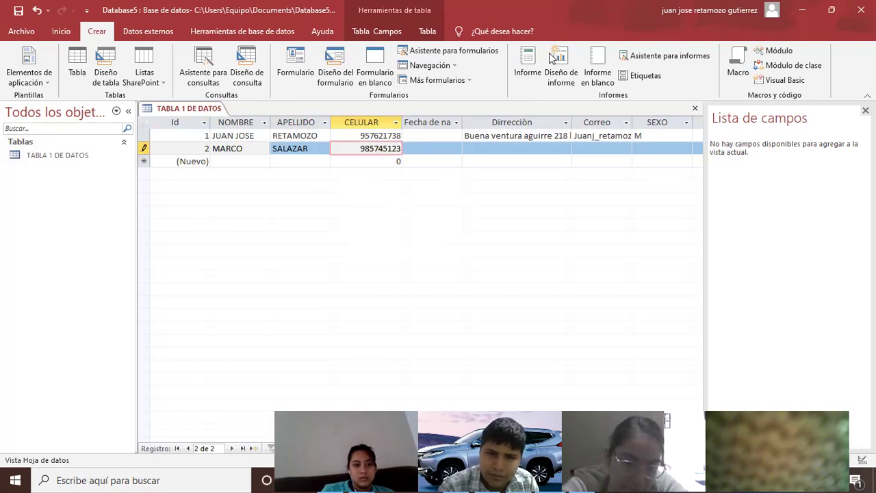
pyautogui.press('Tab')
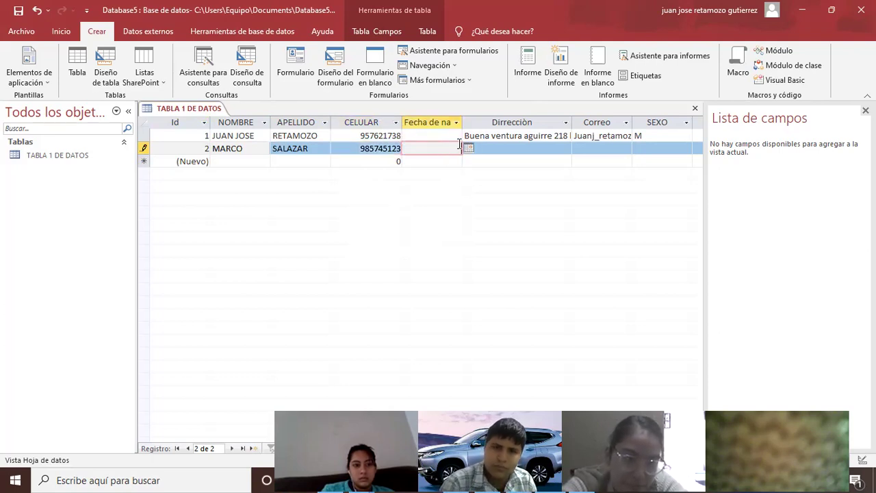
pyautogui.click(452, 137)
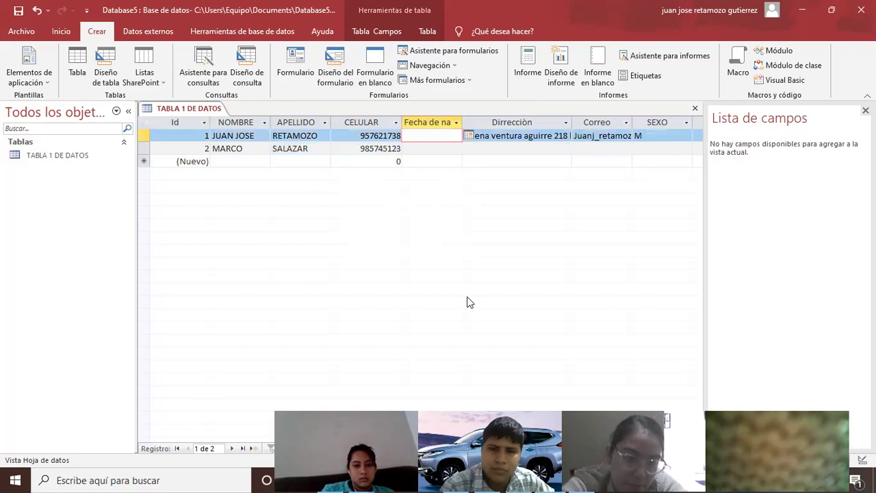
# - Set record 1's Fecha de nacimiento to 5/09/2018 using the calendar
pyautogui.click(468, 135)
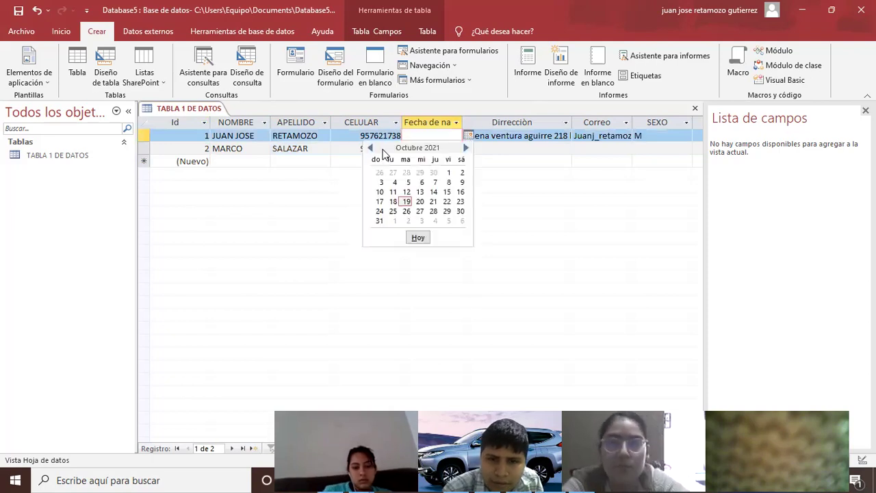
pyautogui.click(370, 148)
pyautogui.click(369, 148)
pyautogui.click(369, 148)
pyautogui.click(369, 148)
pyautogui.click(370, 148)
pyautogui.click(369, 148)
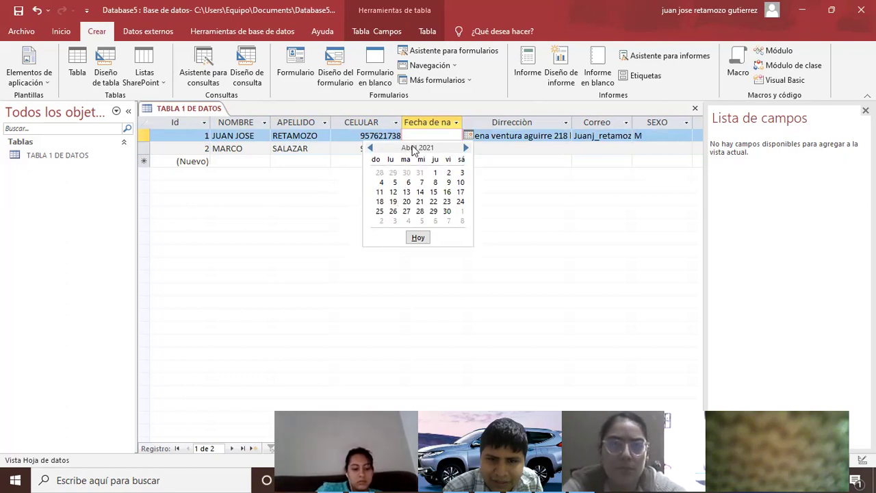
pyautogui.click(370, 148)
pyautogui.click(370, 148)
pyautogui.click(369, 148)
pyautogui.click(370, 148)
pyautogui.click(370, 148)
pyautogui.click(370, 148)
pyautogui.click(370, 148)
pyautogui.click(371, 148)
pyautogui.click(370, 148)
pyautogui.click(370, 148)
pyautogui.click(370, 147)
pyautogui.click(371, 148)
pyautogui.click(370, 148)
pyautogui.click(369, 148)
pyautogui.click(370, 147)
pyautogui.click(370, 148)
pyautogui.click(369, 147)
pyautogui.click(369, 148)
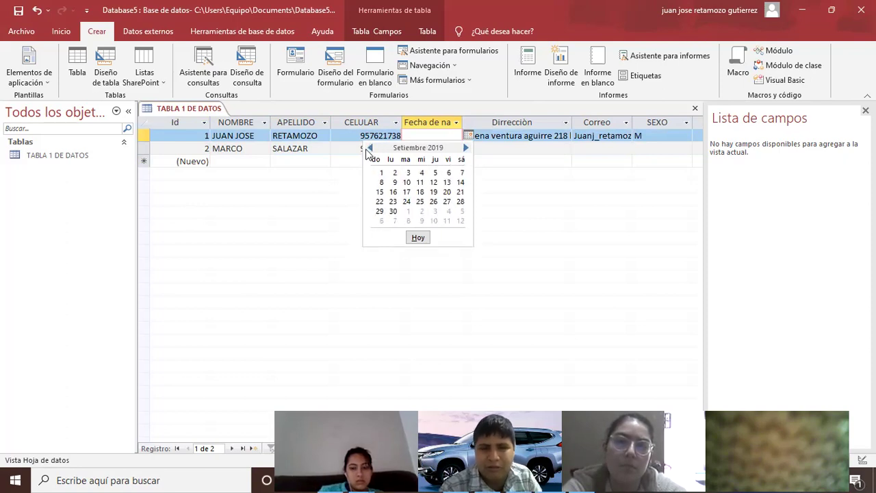
pyautogui.click(371, 148)
pyautogui.click(370, 148)
pyautogui.click(370, 148)
pyautogui.click(370, 148)
pyautogui.click(370, 148)
pyautogui.click(370, 148)
pyautogui.click(370, 148)
pyautogui.click(370, 148)
pyautogui.click(374, 147)
pyautogui.click(373, 147)
pyautogui.click(374, 146)
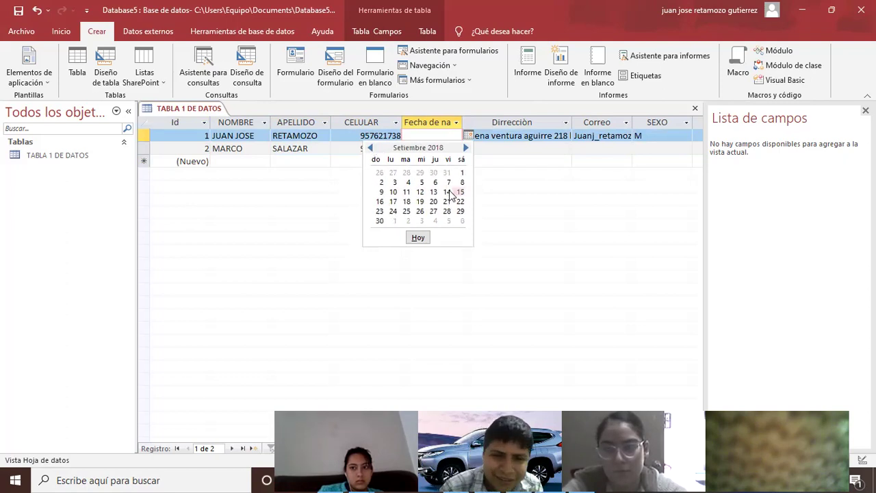
pyautogui.click(422, 182)
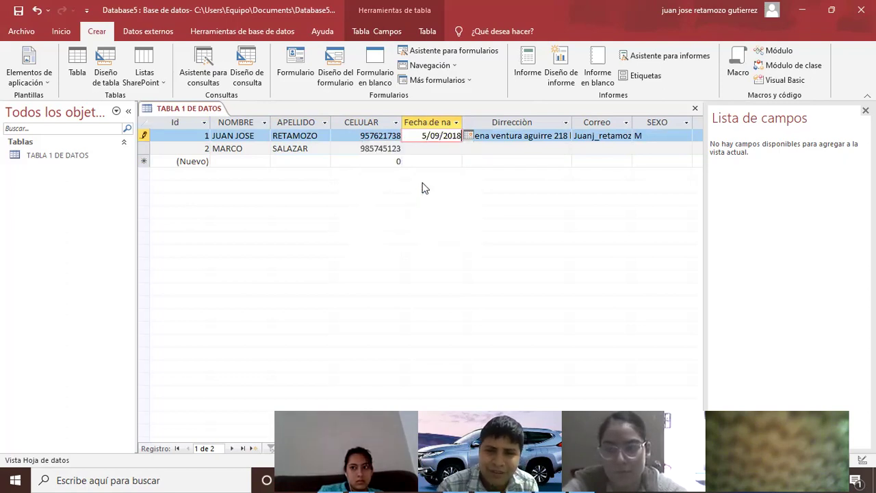
# - Leave record 2's birth date empty and move to its Dirección cell
pyautogui.click(460, 149)
pyautogui.click(468, 148)
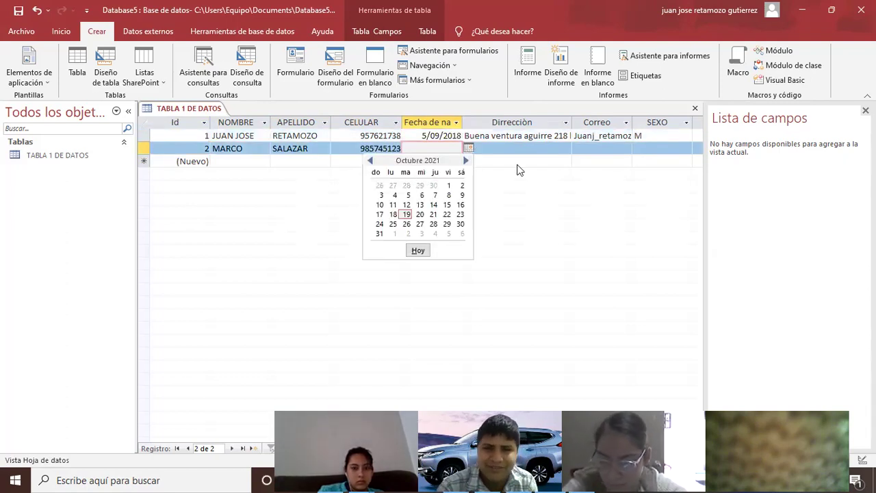
pyautogui.click(508, 158)
pyautogui.click(512, 147)
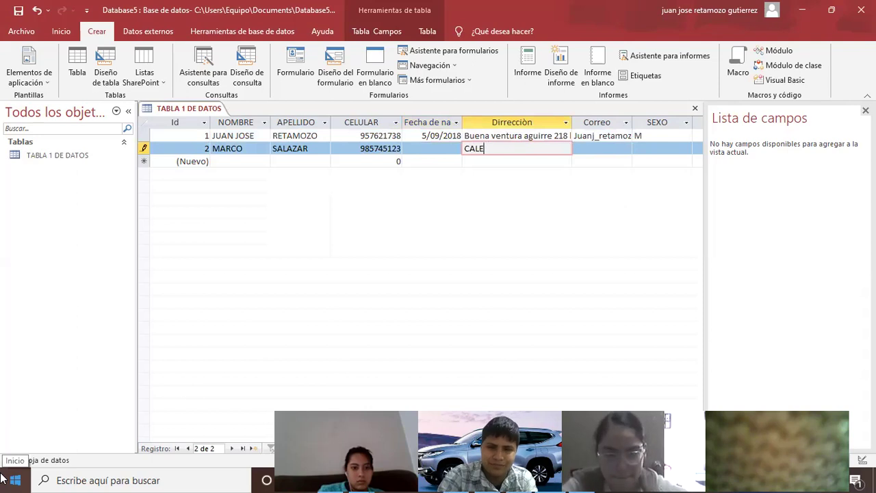
# - Enter the second record's street address and e-mail address
pyautogui.write('CALLE LAS')
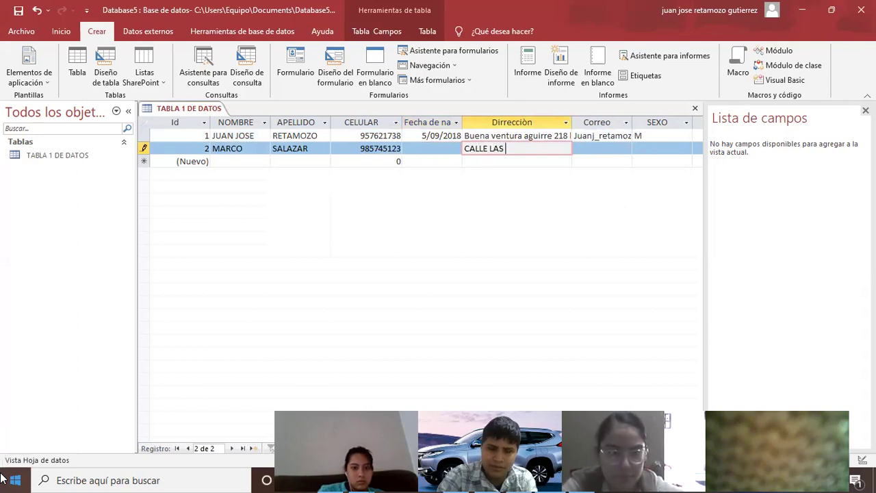
pyautogui.write(' MIMOZAS')
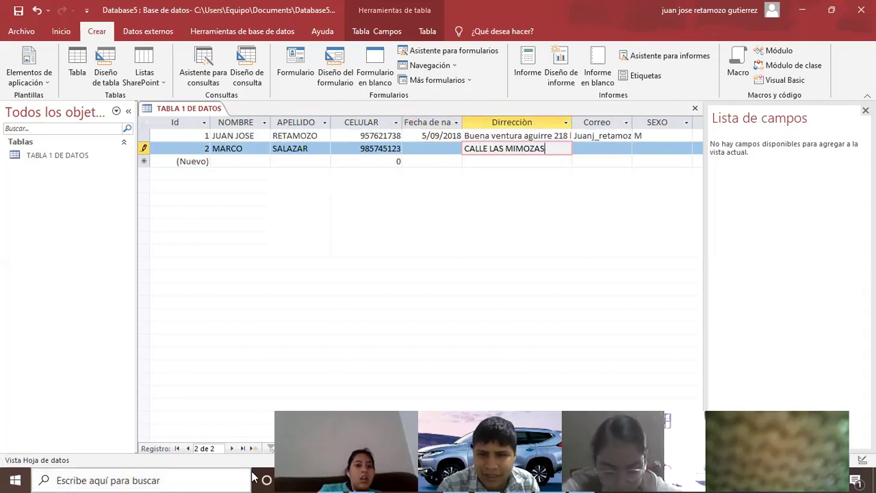
pyautogui.press('Tab')
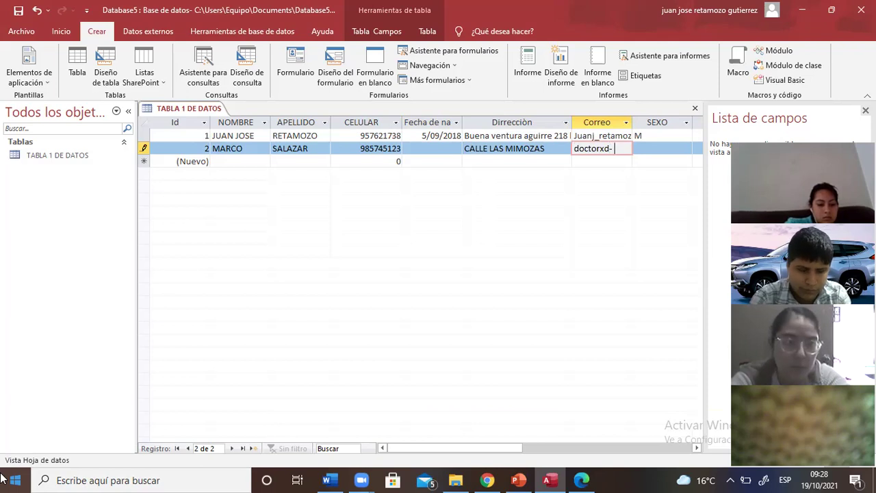
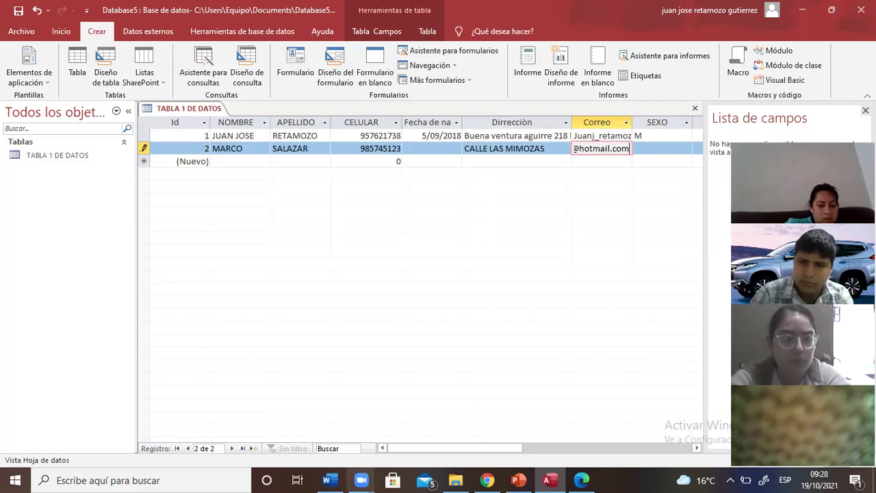
# - Set the second record's SEXO to M and Sueldo to S/1,200.00
pyautogui.click(671, 150)
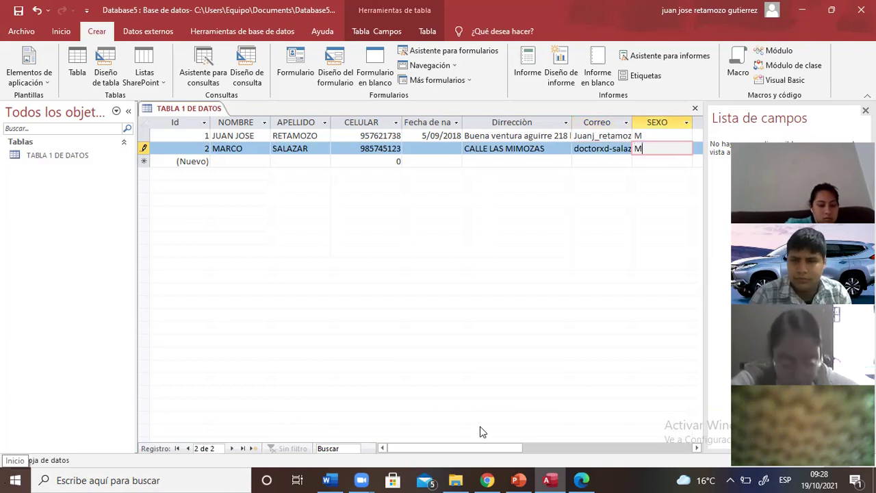
pyautogui.hscroll(3, 512, 442)
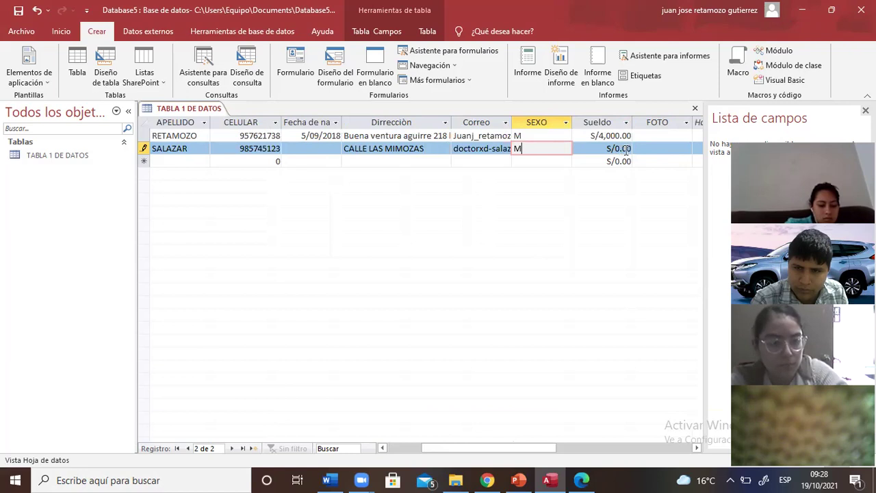
pyautogui.press('Tab')
pyautogui.write('1200')
pyautogui.press('Tab')
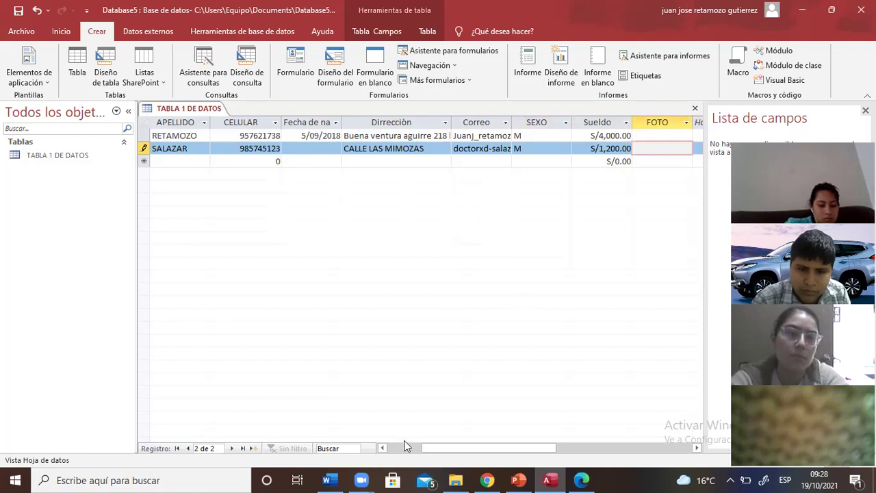
pyautogui.moveTo(498, 451); pyautogui.dragTo(420, 451)
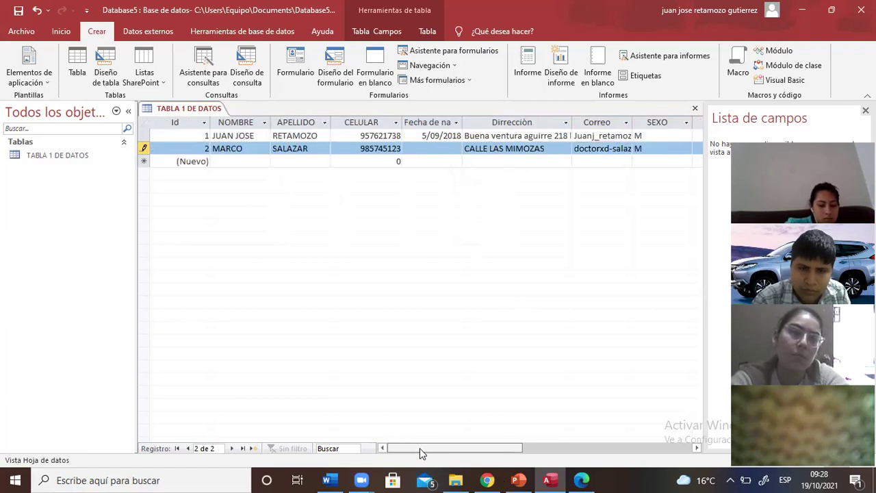
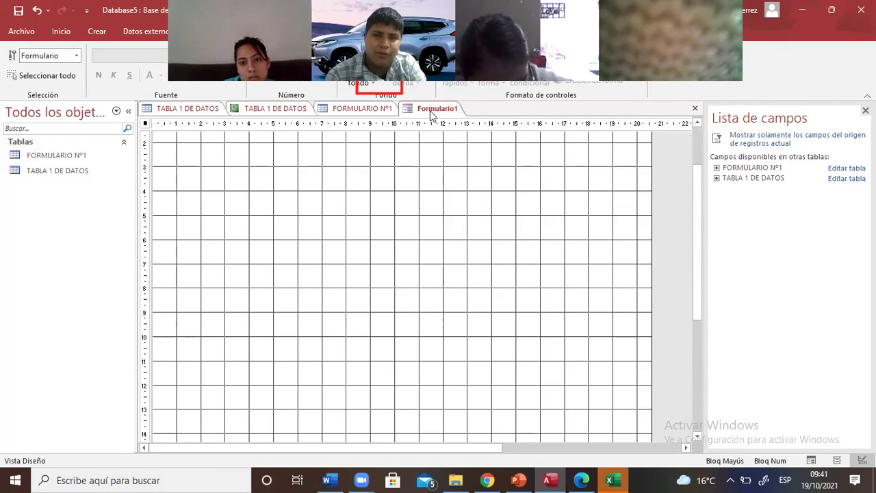
pyautogui.rightClick(431, 110)
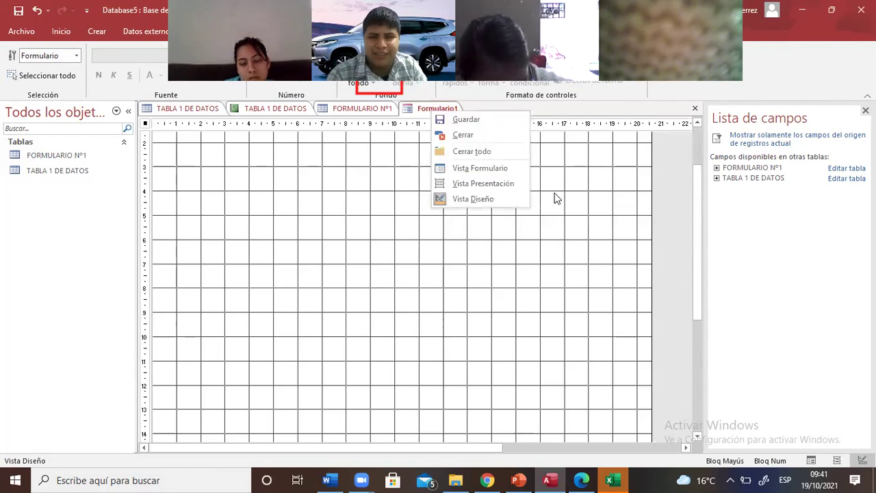
pyautogui.click(487, 185)
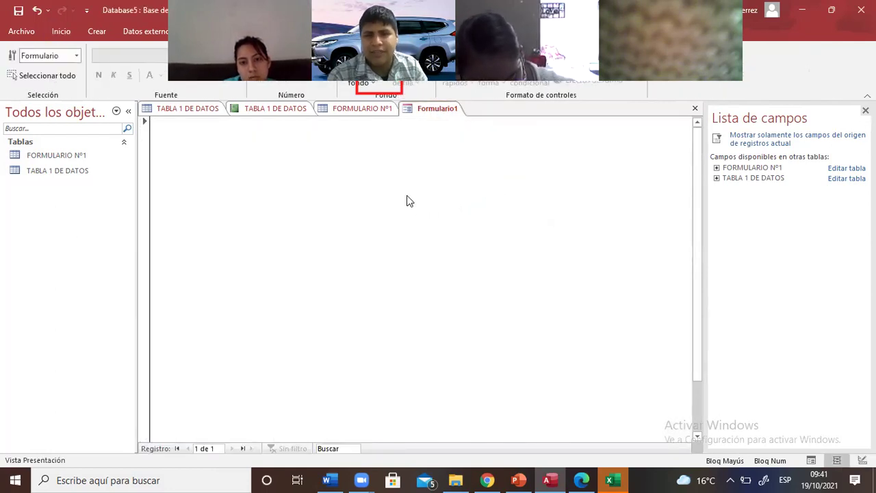
pyautogui.rightClick(433, 117)
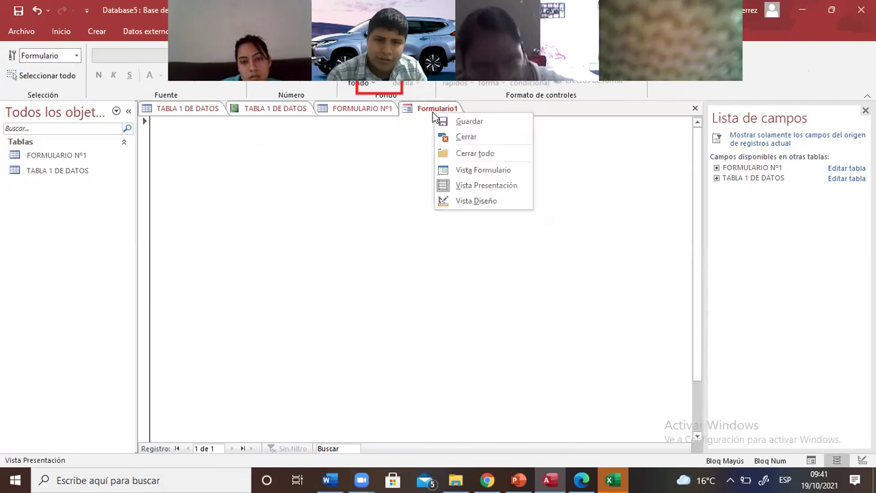
pyautogui.click(483, 199)
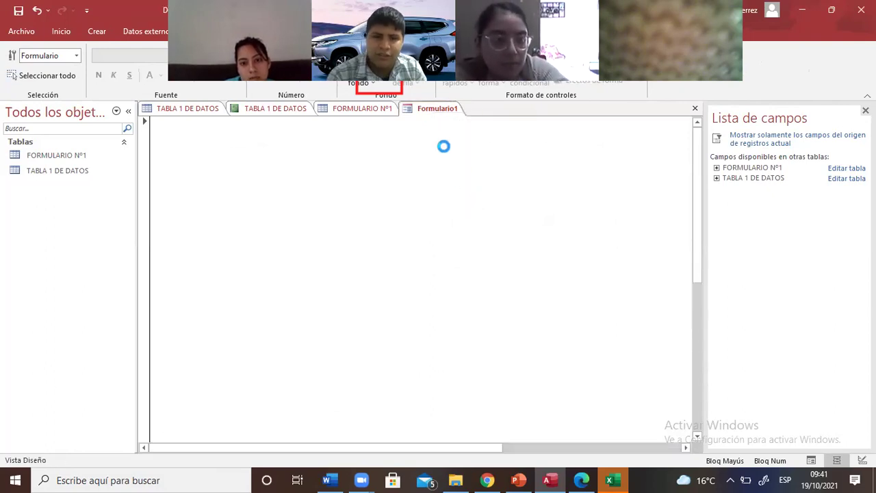
pyautogui.rightClick(427, 111)
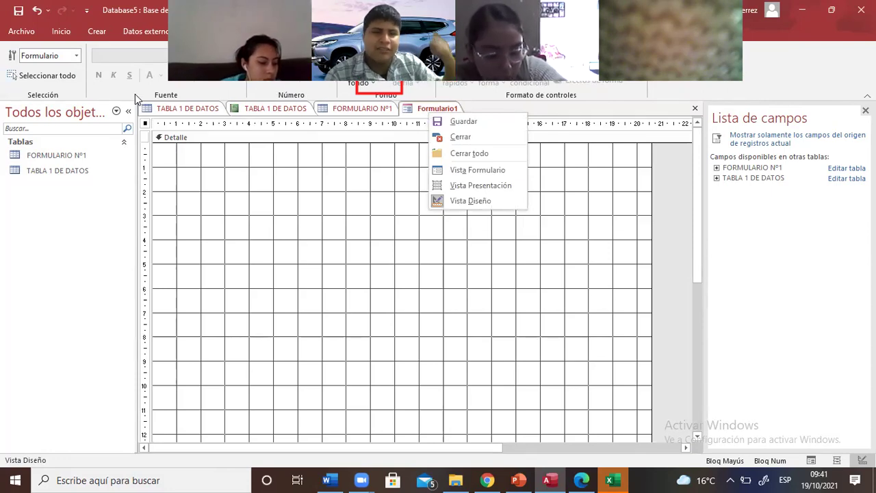
pyautogui.click(253, 110)
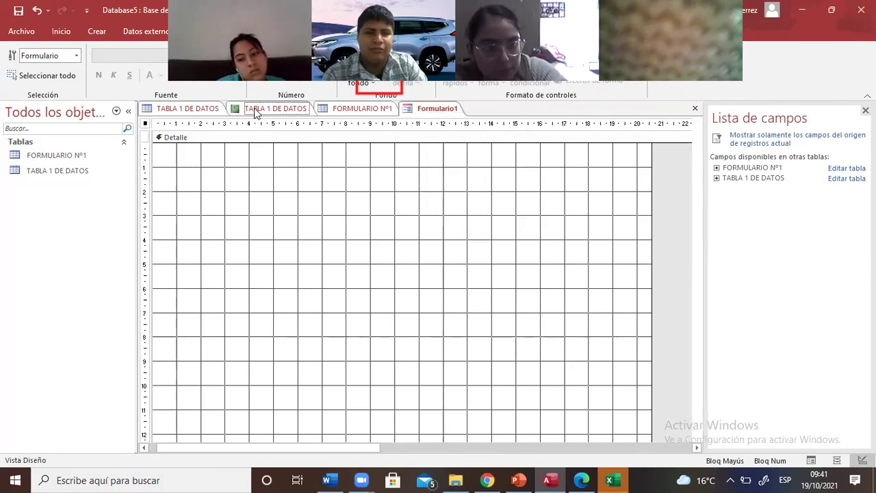
pyautogui.click(253, 109)
pyautogui.click(426, 109)
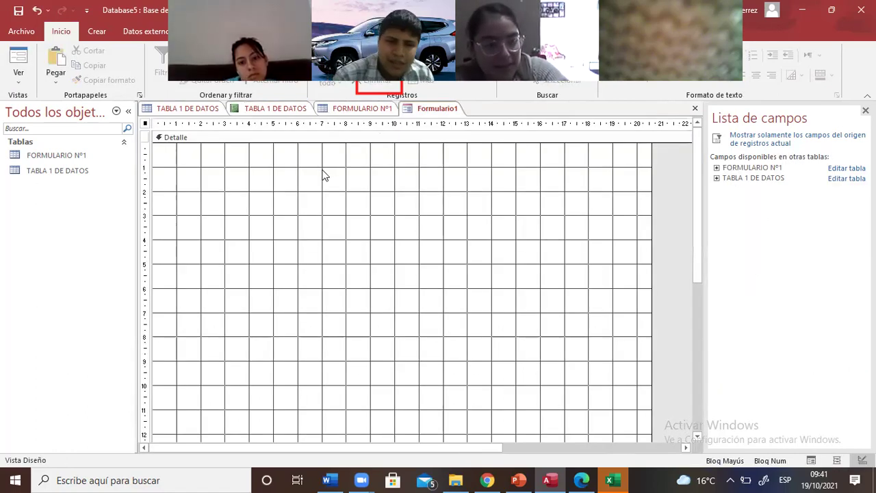
pyautogui.scroll(-3, 347, 232)
pyautogui.scroll(3, 345, 245)
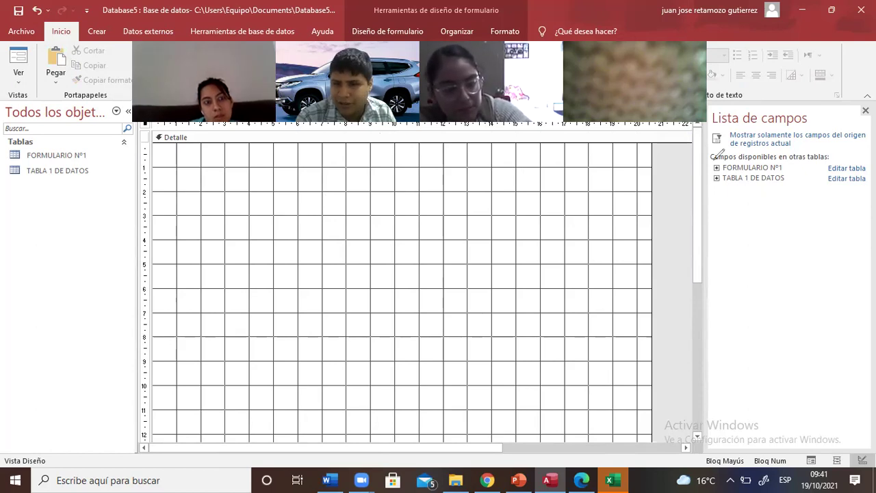
# - Expand FORMULARIO N°1 in the Field List to show its seven fields, Id through CORREO
pyautogui.moveTo(787, 161)
pyautogui.mouseDown()
pyautogui.moveTo(733, 219)
pyautogui.moveTo(705, 151)
pyautogui.mouseUp()
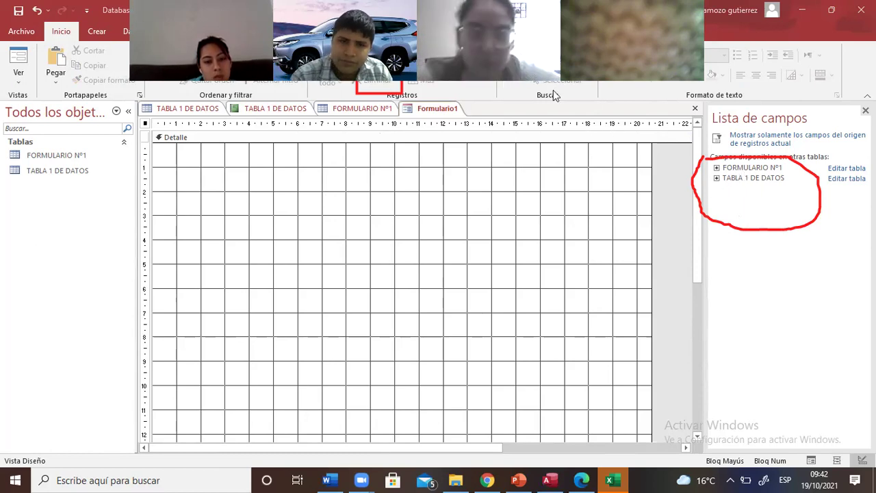
pyautogui.moveTo(544, 69); pyautogui.dragTo(522, 113)
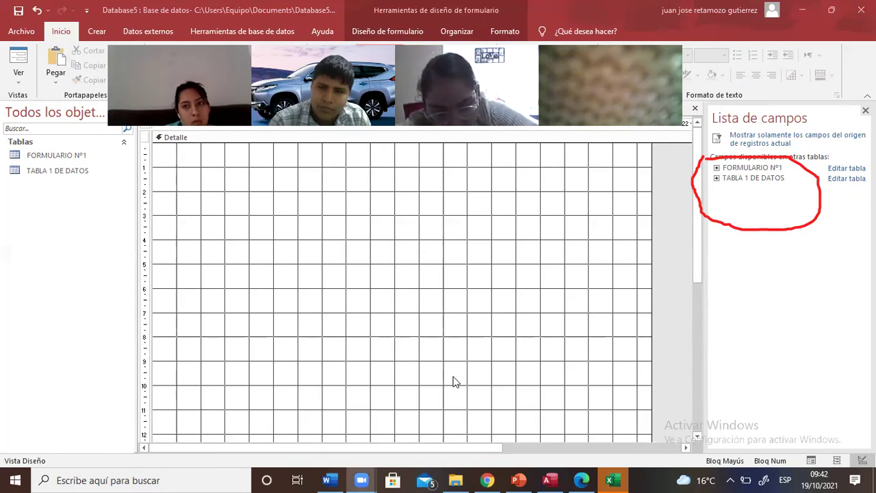
pyautogui.click(767, 169)
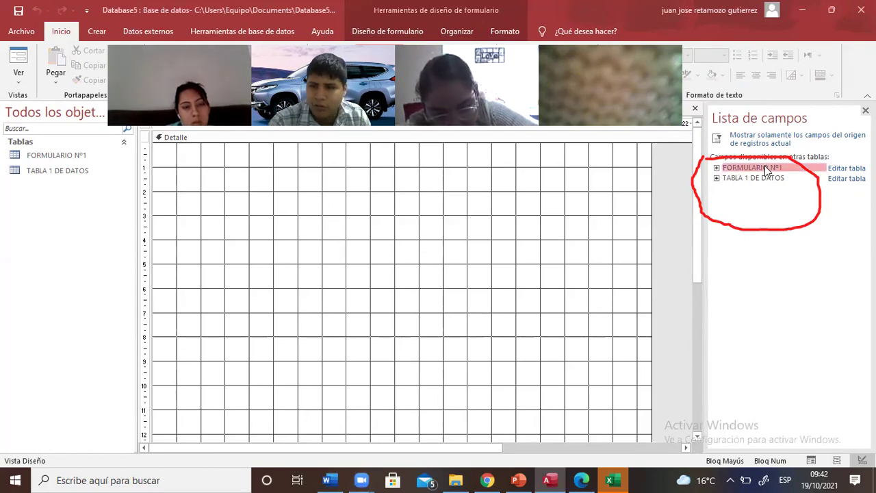
pyautogui.doubleClick(765, 168)
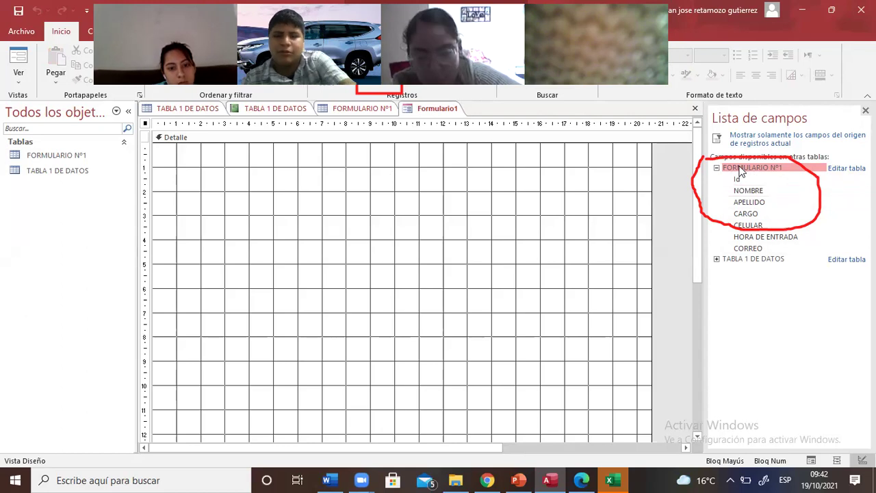
# - Place the NOMBRE field on Formulario1, reposition it, and preview the form in Layout view
pyautogui.moveTo(756, 190); pyautogui.dragTo(271, 211)
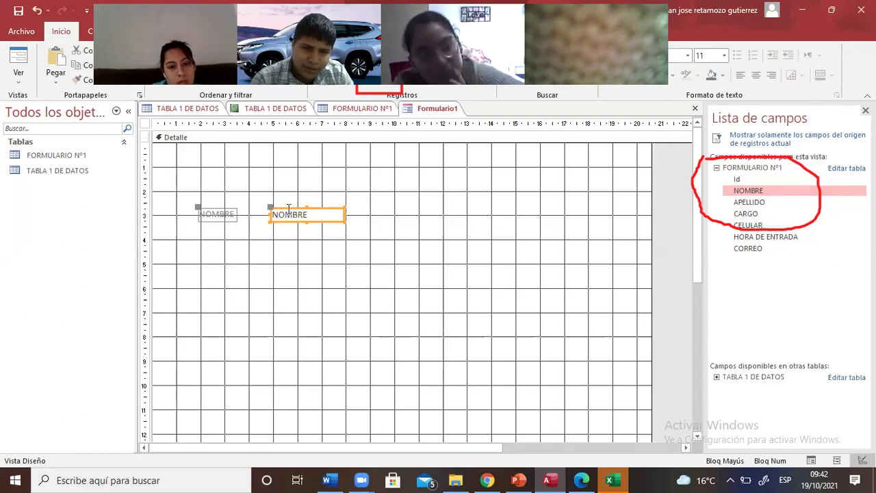
pyautogui.click(288, 206)
pyautogui.click(281, 209)
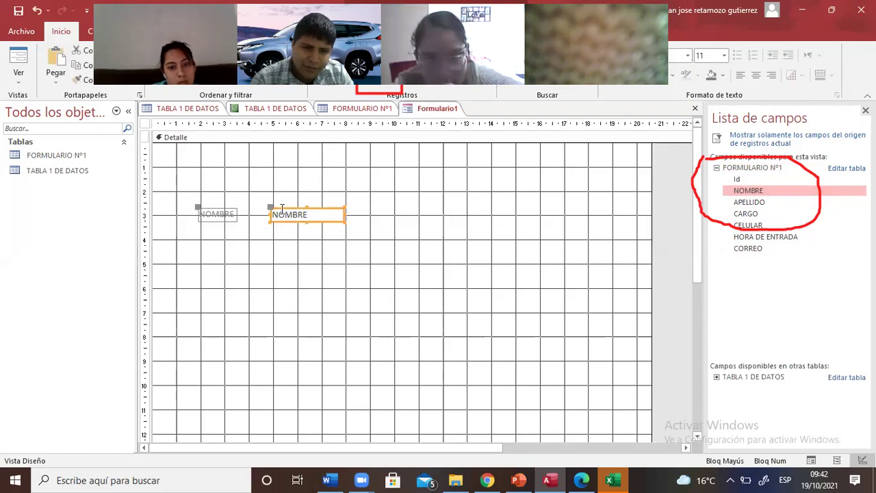
pyautogui.moveTo(286, 207); pyautogui.dragTo(343, 188)
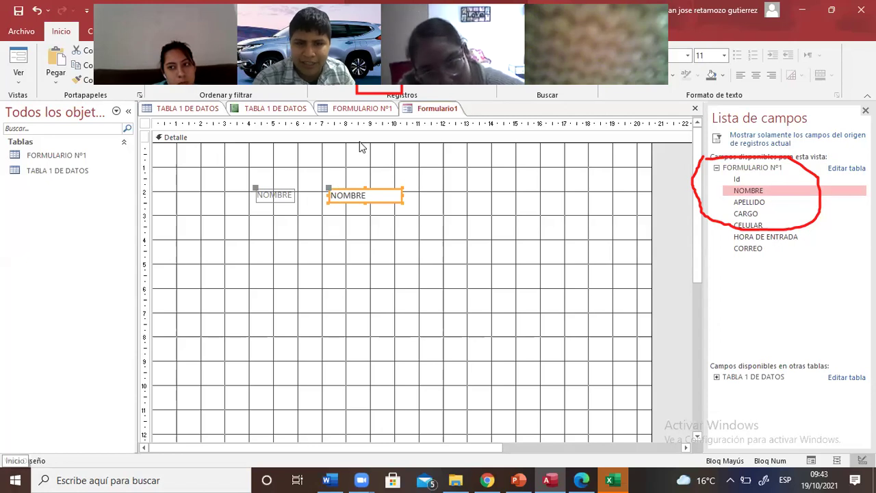
pyautogui.rightClick(434, 108)
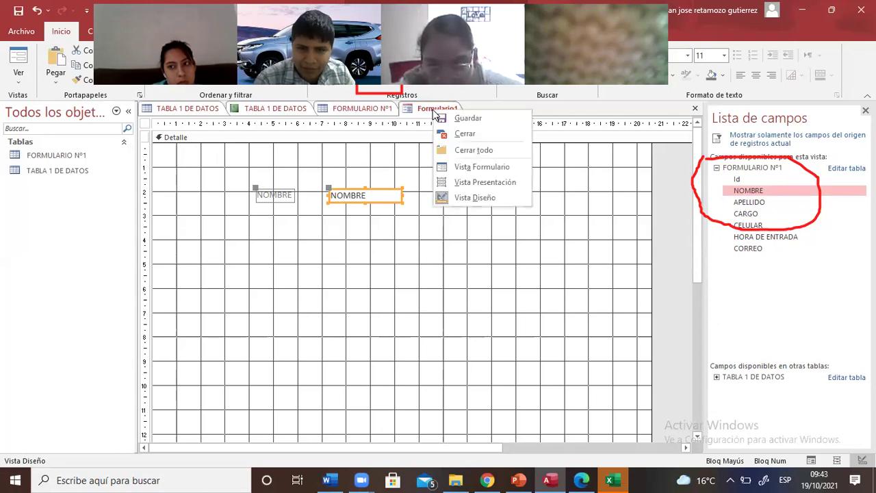
pyautogui.click(469, 182)
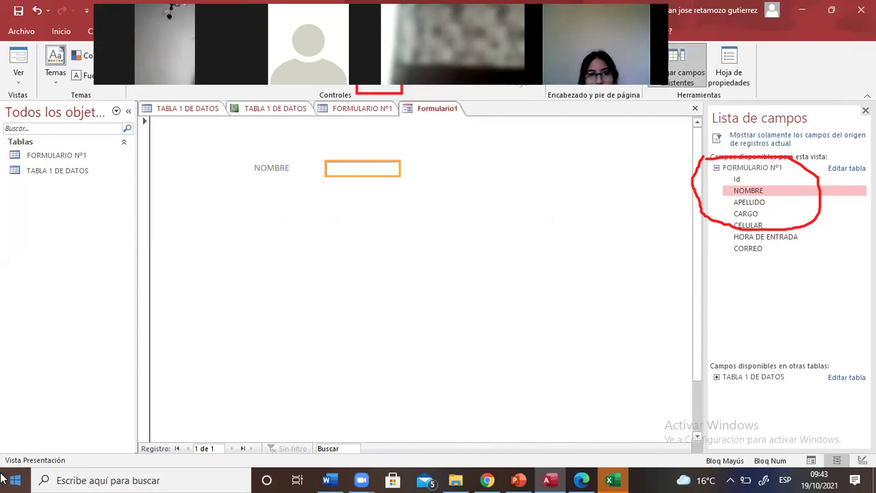
# - Back in Design view, add the APELLIDO field below NOMBRE
pyautogui.rightClick(417, 113)
pyautogui.click(461, 198)
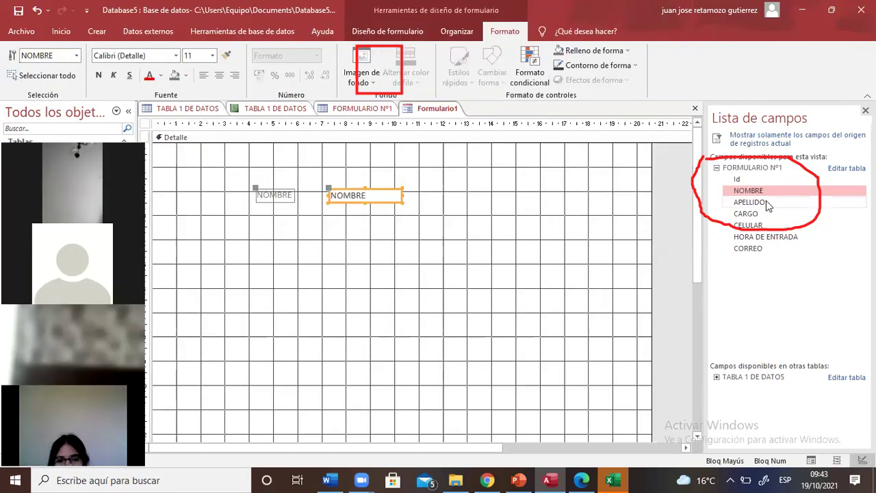
pyautogui.moveTo(748, 214); pyautogui.dragTo(351, 218)
pyautogui.click(326, 257)
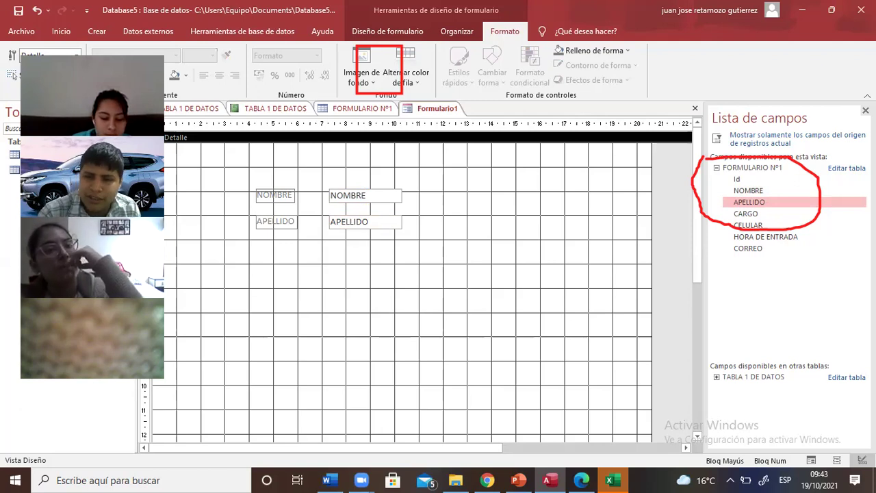
# - Add CARGO below APELLIDO, align it, and preview the three fields in Layout view
pyautogui.moveTo(755, 216); pyautogui.dragTo(338, 249)
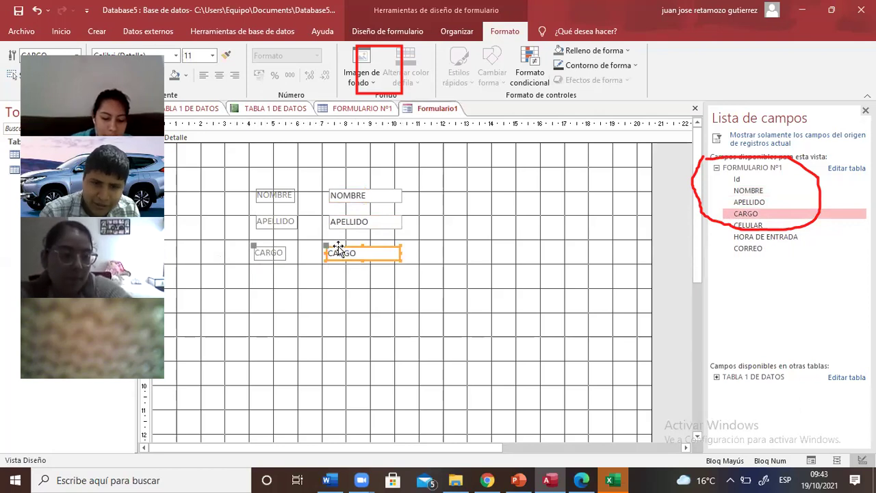
pyautogui.click(274, 253)
pyautogui.moveTo(272, 249); pyautogui.dragTo(276, 245)
pyautogui.click(282, 218)
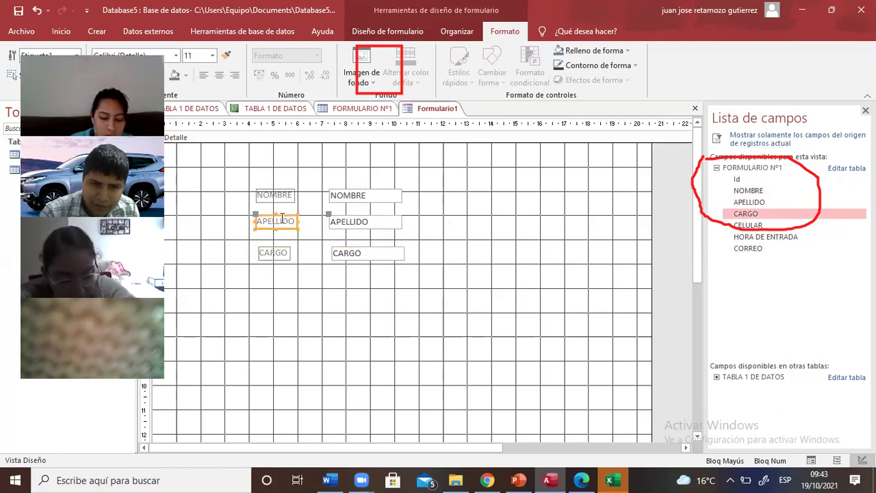
pyautogui.click(285, 217)
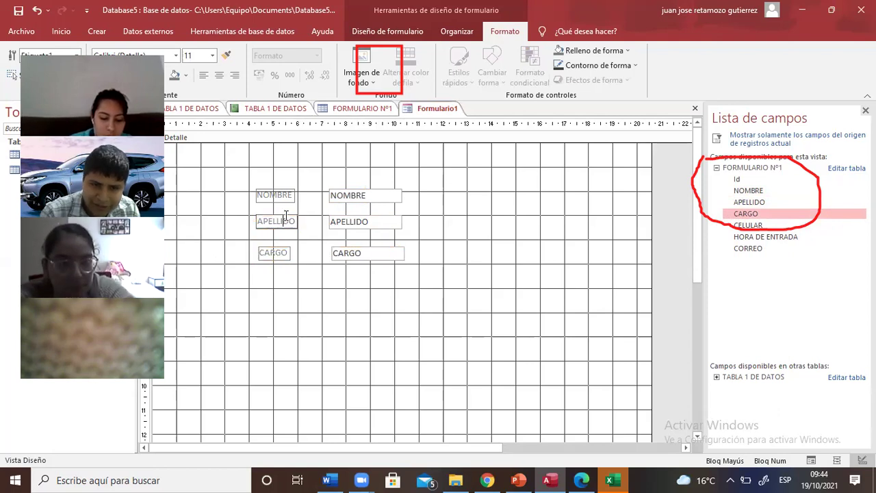
pyautogui.rightClick(435, 113)
pyautogui.click(458, 183)
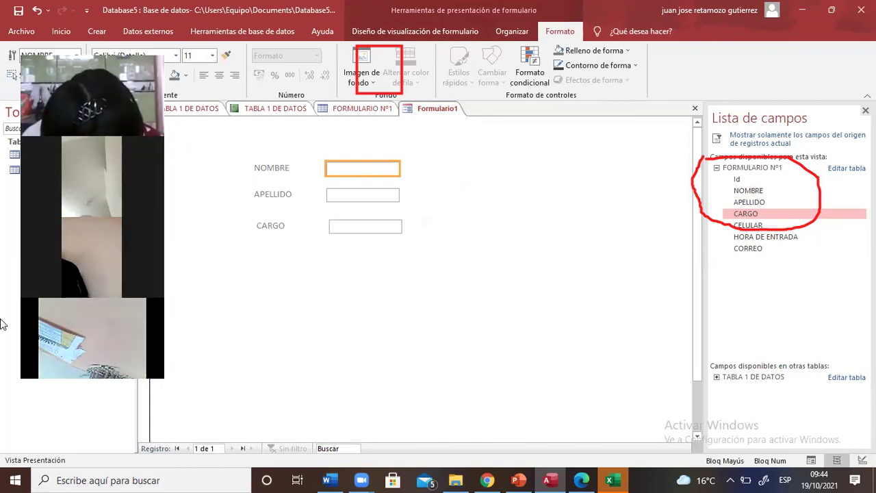
# - Return to Design view and add the CELULAR field below CARGO, nudging it into line
pyautogui.rightClick(440, 110)
pyautogui.click(487, 198)
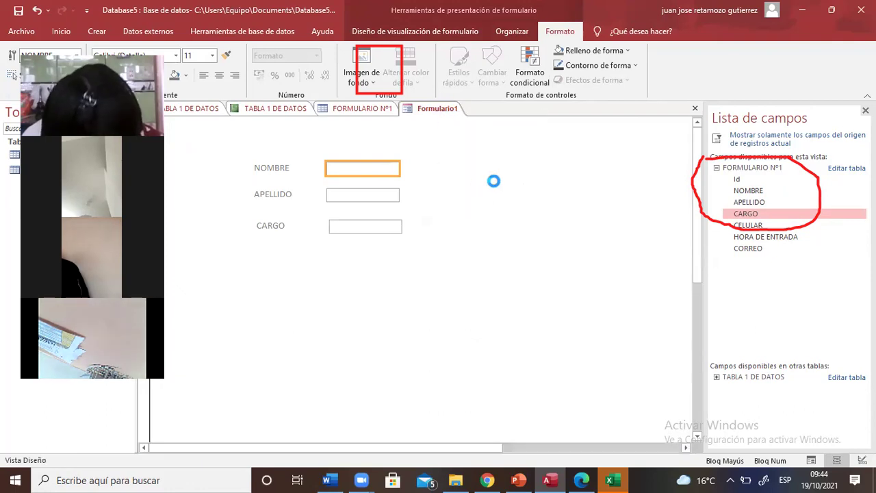
pyautogui.moveTo(758, 232); pyautogui.dragTo(351, 275)
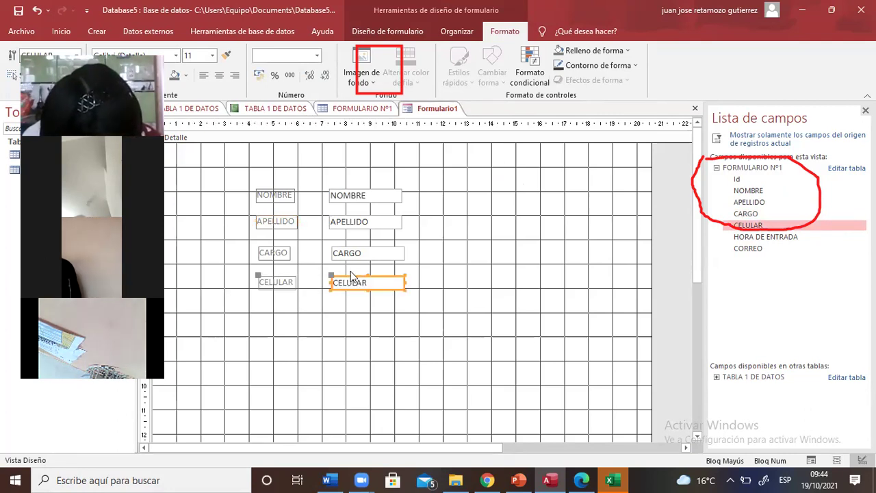
pyautogui.click(288, 284)
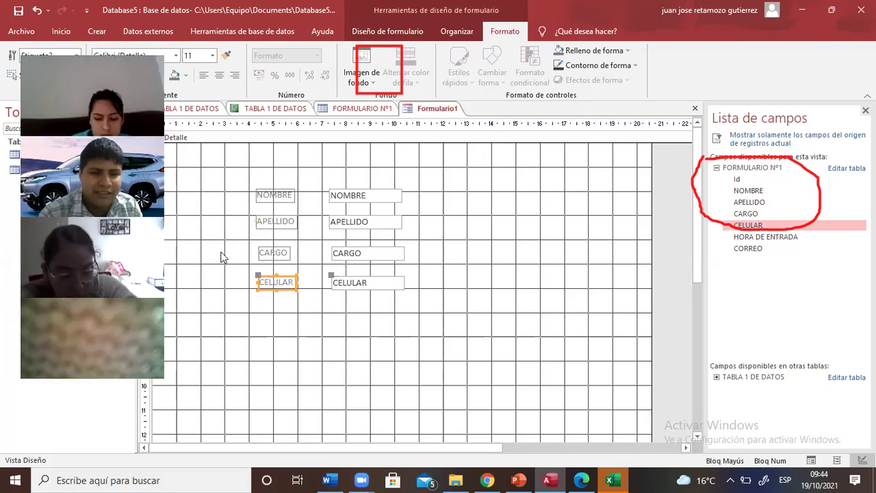
pyautogui.moveTo(266, 276); pyautogui.dragTo(269, 280)
pyautogui.click(270, 285)
pyautogui.click(270, 282)
pyautogui.click(271, 281)
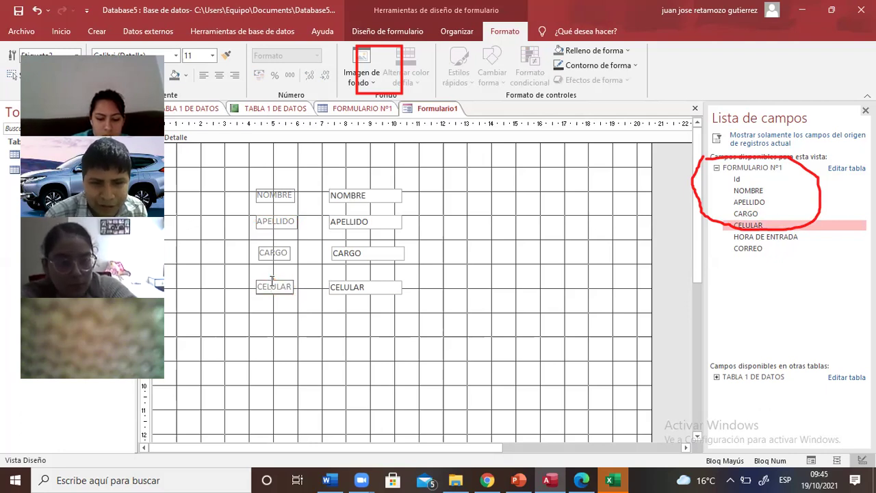
pyautogui.click(272, 279)
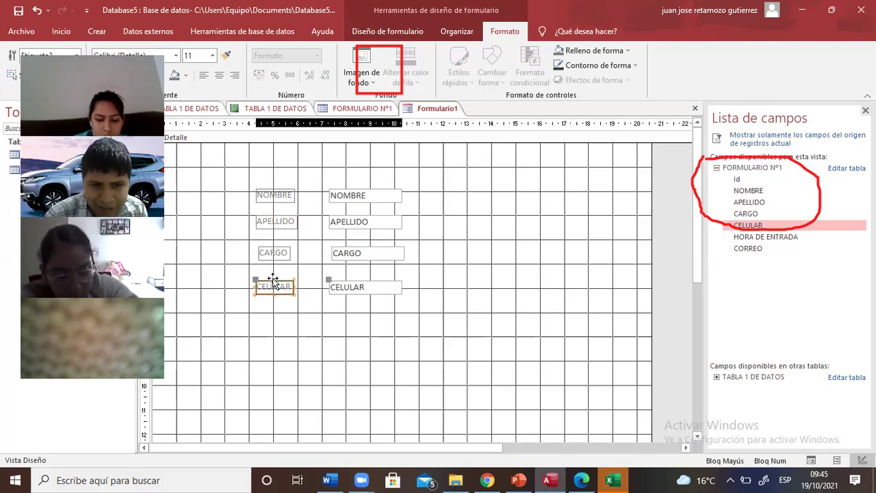
# - Add the HORA DE ENTRADA field and position its label and box under CELULAR
pyautogui.moveTo(273, 278); pyautogui.dragTo(275, 278)
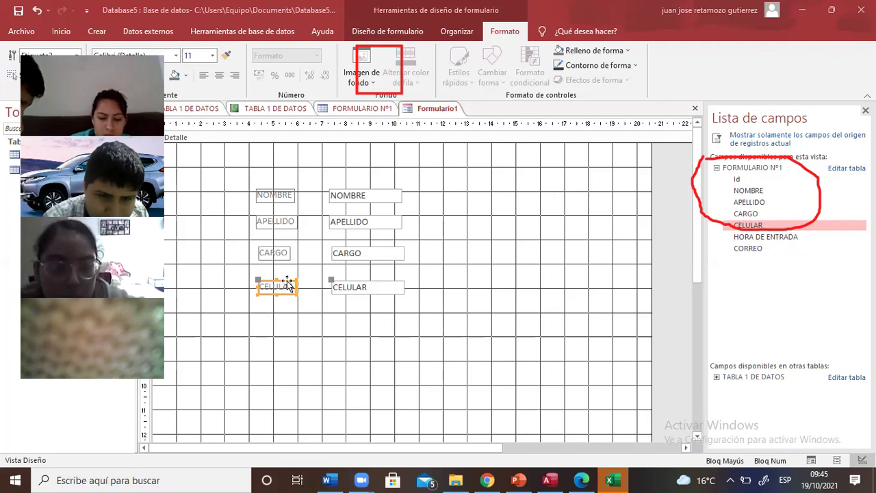
pyautogui.moveTo(765, 238); pyautogui.dragTo(272, 340)
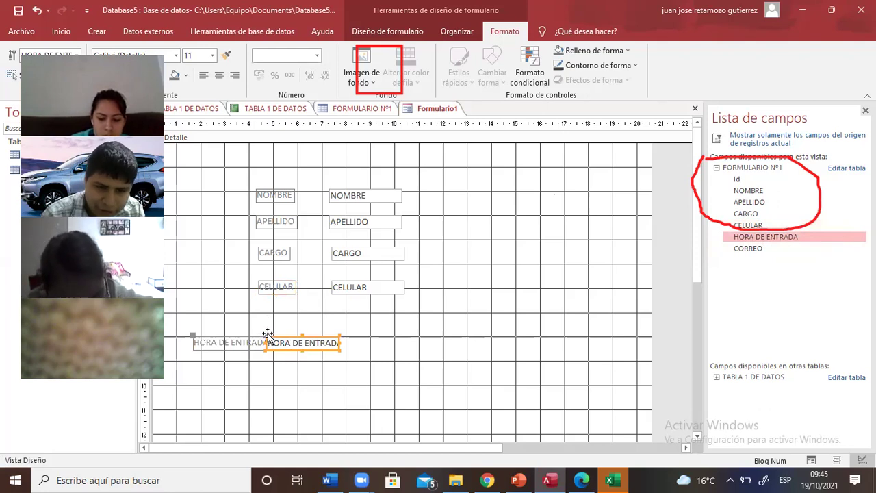
pyautogui.moveTo(265, 336); pyautogui.dragTo(328, 312)
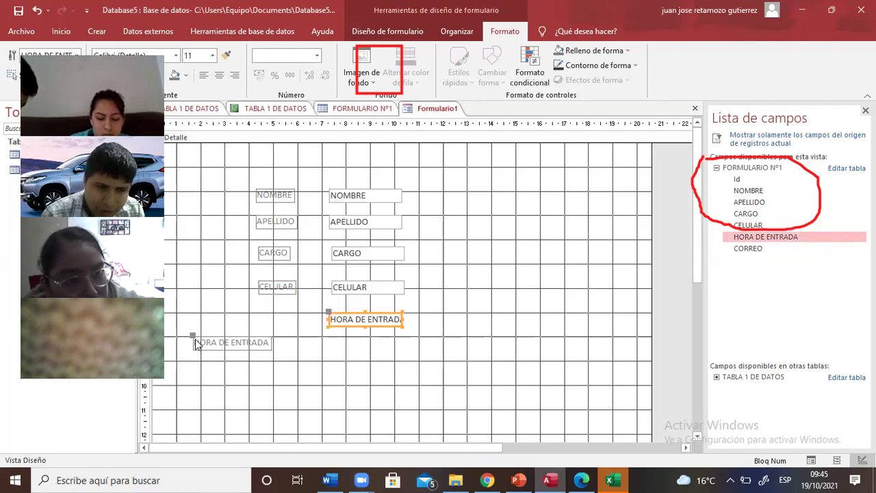
pyautogui.moveTo(198, 341); pyautogui.dragTo(233, 314)
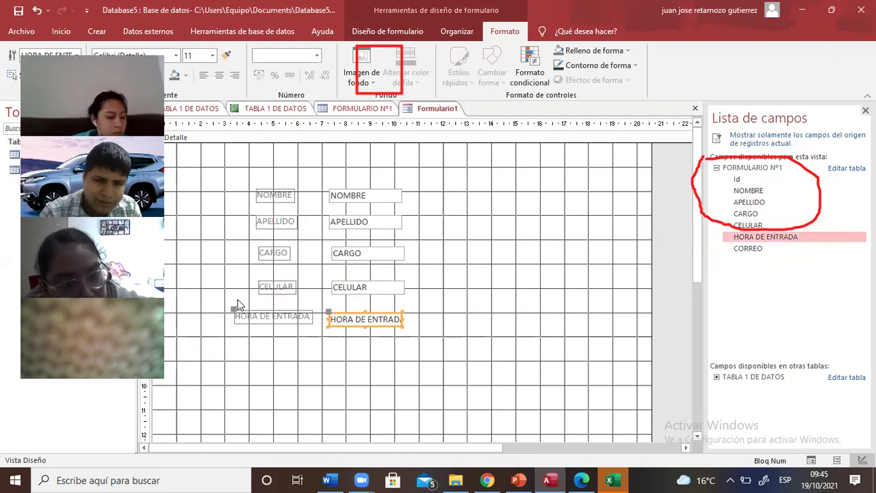
# - Move the CELULAR, CARGO, APELLIDO, NOMBRE and HORA DE ENTRADA labels left, away from their boxes
pyautogui.click(255, 287)
pyautogui.moveTo(255, 280); pyautogui.dragTo(229, 278)
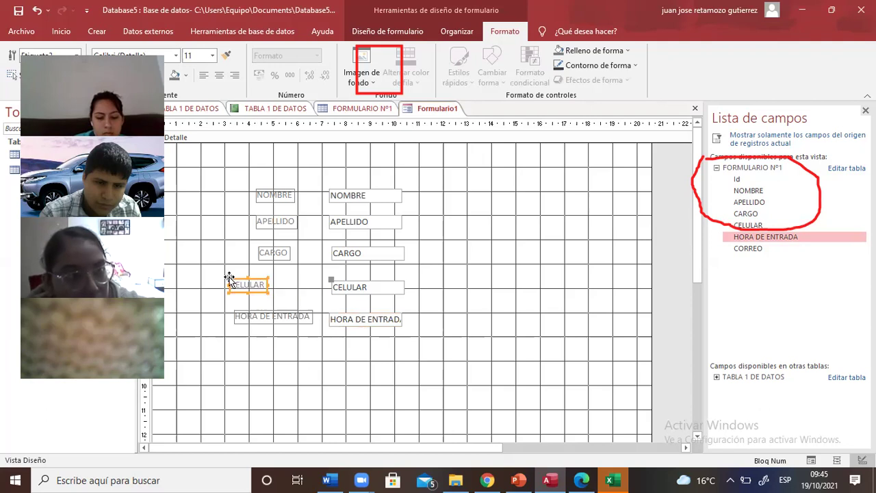
pyautogui.click(275, 251)
pyautogui.moveTo(257, 244); pyautogui.dragTo(230, 249)
pyautogui.click(262, 217)
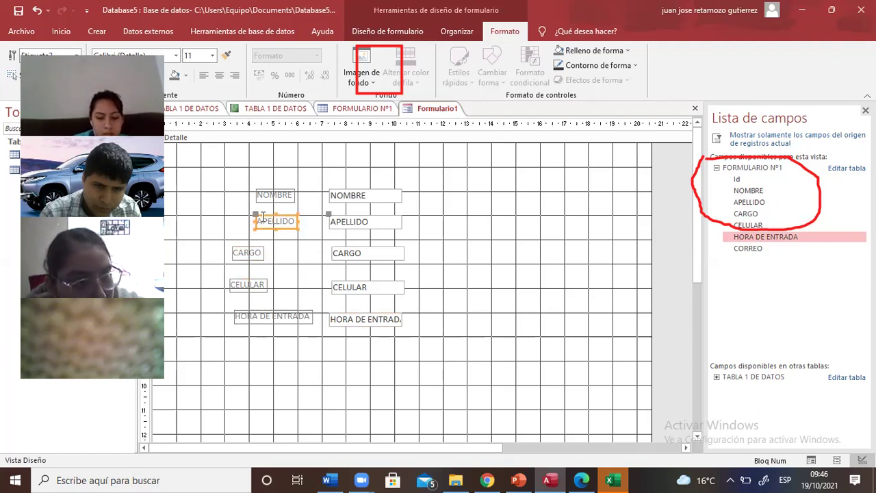
pyautogui.moveTo(253, 219); pyautogui.dragTo(228, 192)
pyautogui.click(272, 194)
pyautogui.click(247, 310)
pyautogui.moveTo(248, 309); pyautogui.dragTo(227, 312)
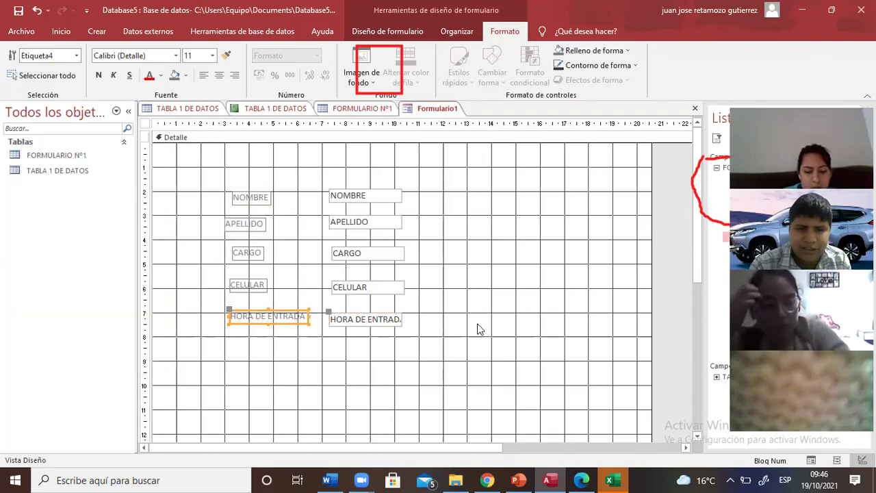
pyautogui.moveTo(231, 314); pyautogui.dragTo(230, 323)
pyautogui.click(487, 337)
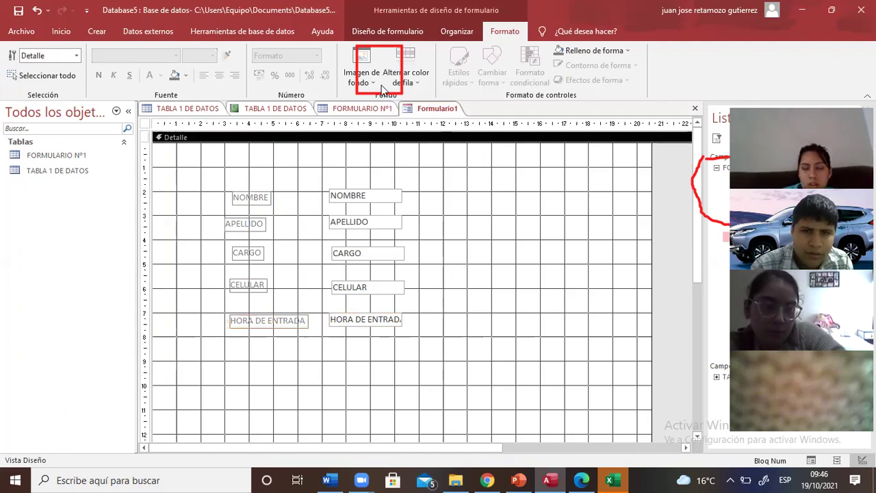
# - Add a form header titled Formulario1 using the Título option in Form Design tools
pyautogui.click(381, 30)
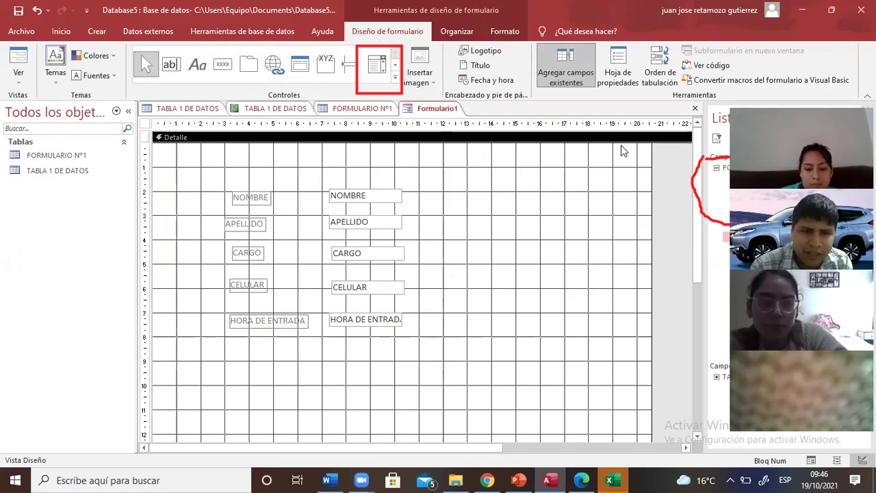
pyautogui.click(172, 65)
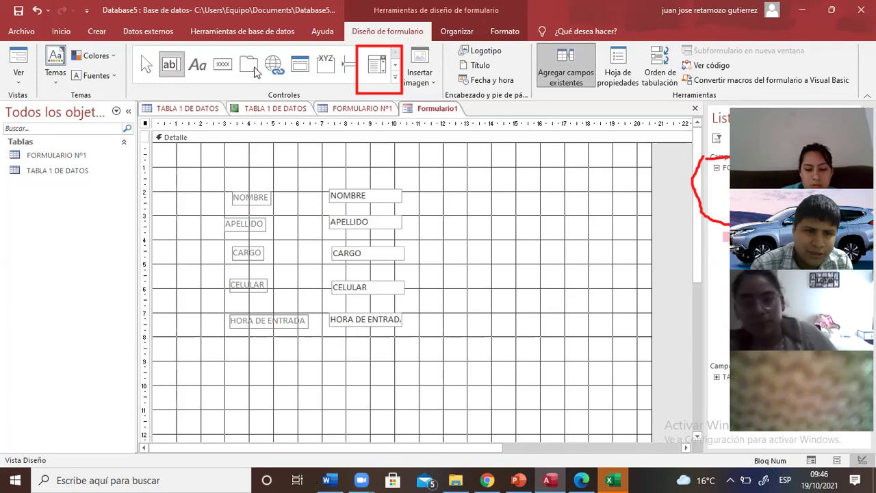
pyautogui.rightClick(179, 71)
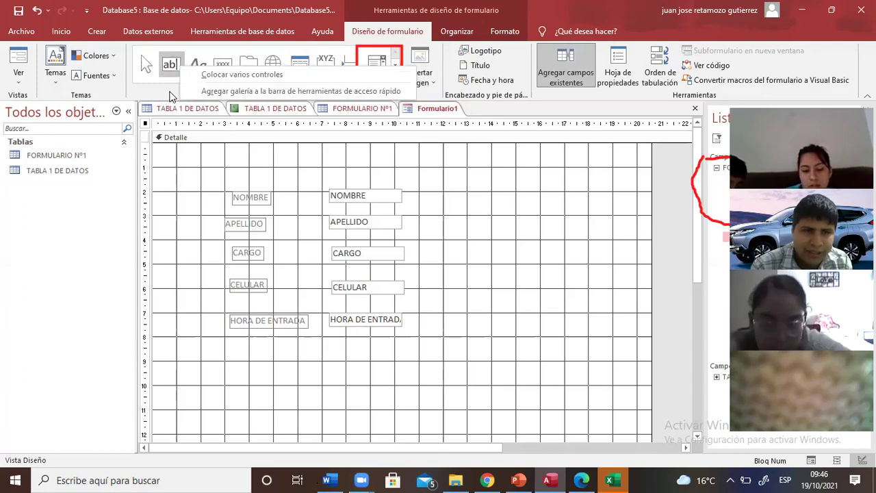
pyautogui.click(171, 68)
pyautogui.click(171, 69)
pyautogui.rightClick(193, 71)
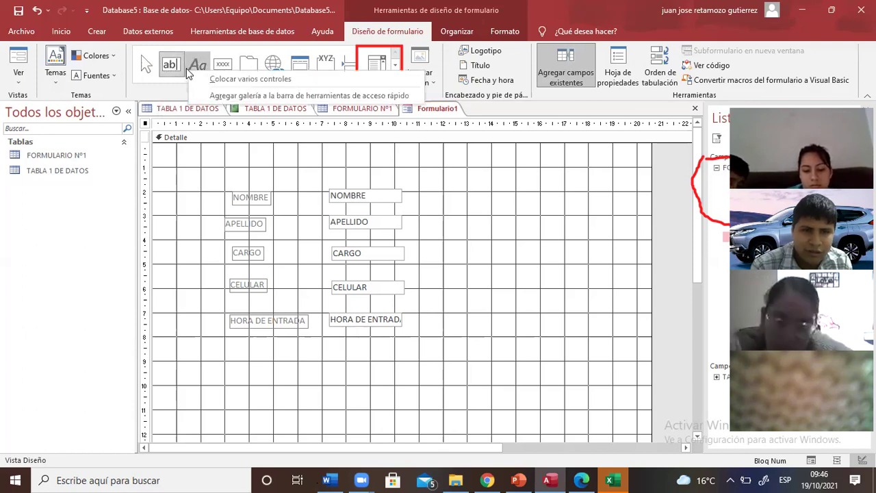
pyautogui.hotkey('ctrl', 'F6')
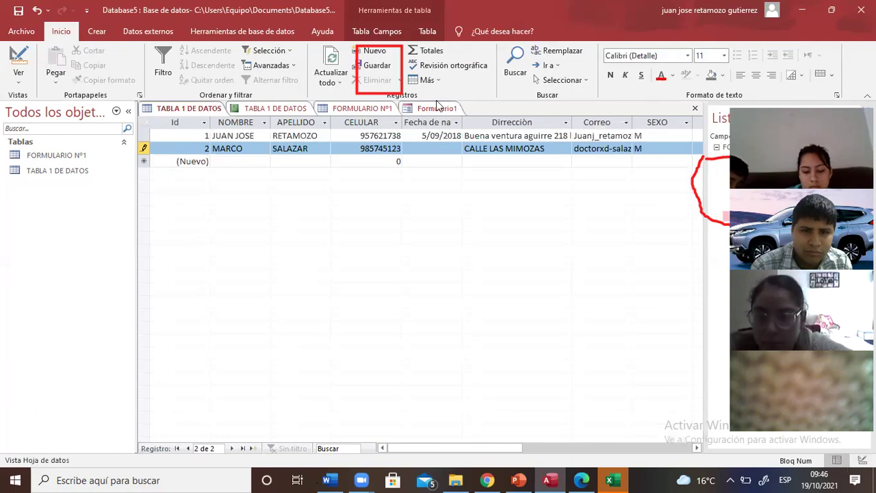
pyautogui.click(435, 108)
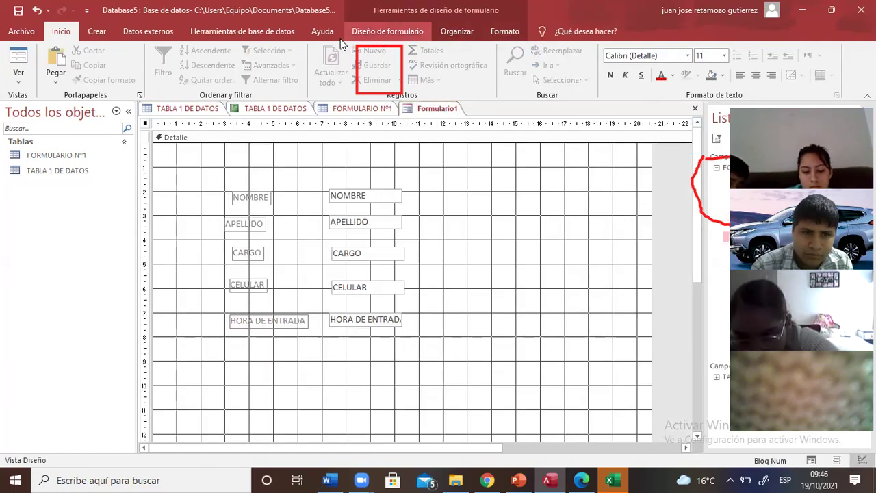
pyautogui.click(363, 35)
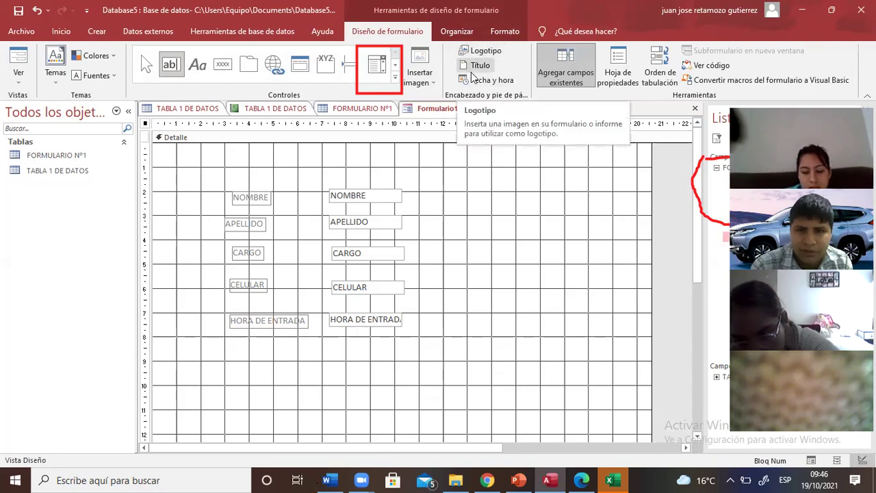
pyautogui.click(477, 68)
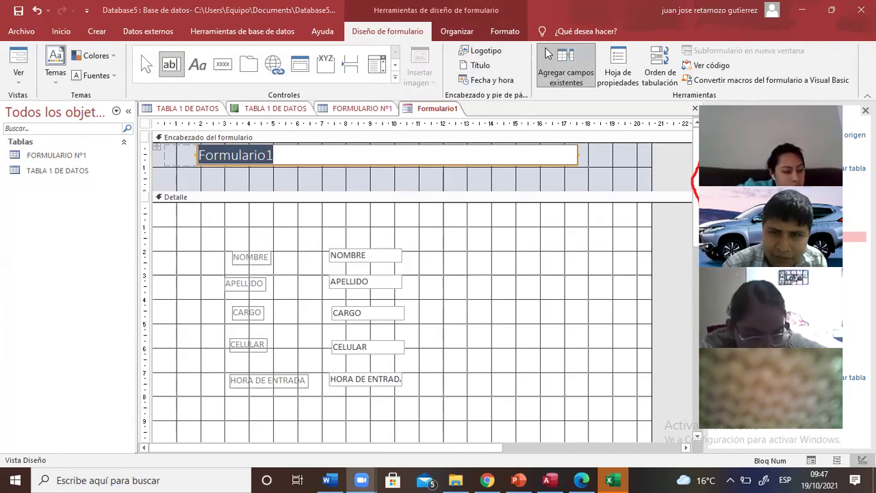
# - Switch Formulario1 to Layout view to check the title above the five fields
pyautogui.rightClick(432, 113)
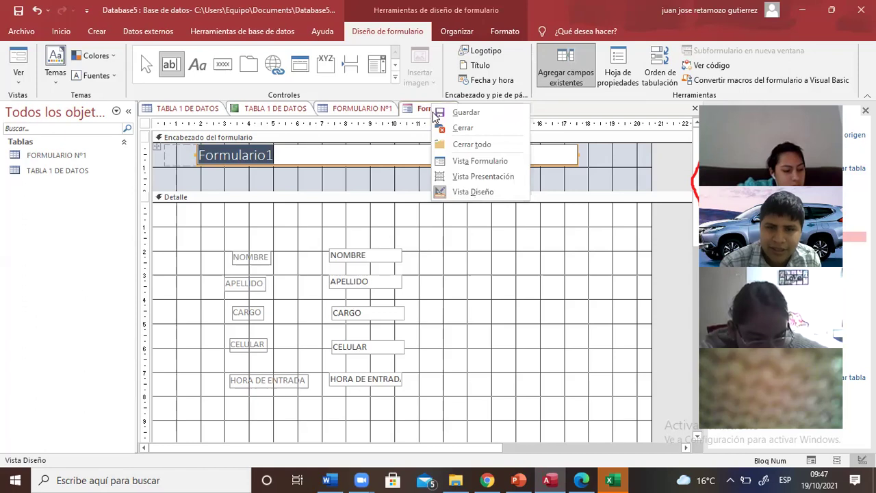
pyautogui.click(465, 177)
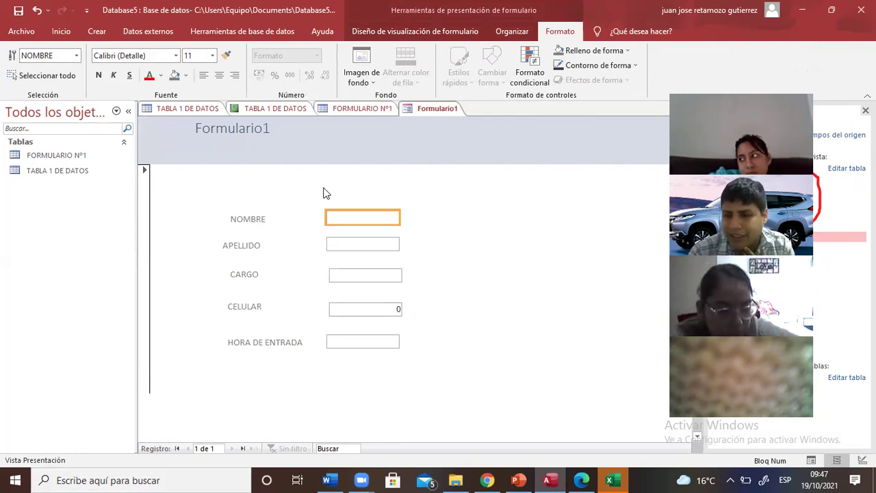
pyautogui.rightClick(423, 112)
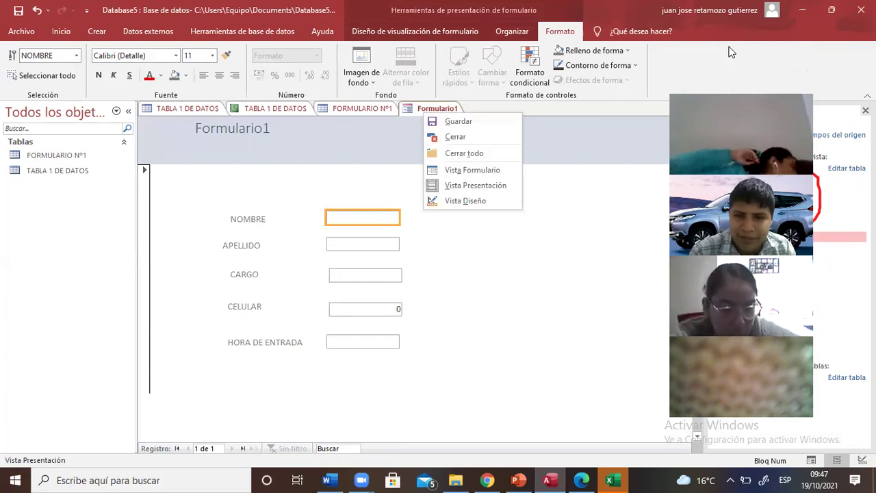
# - Switch Formulario1 to Form view for data entry
pyautogui.click(479, 170)
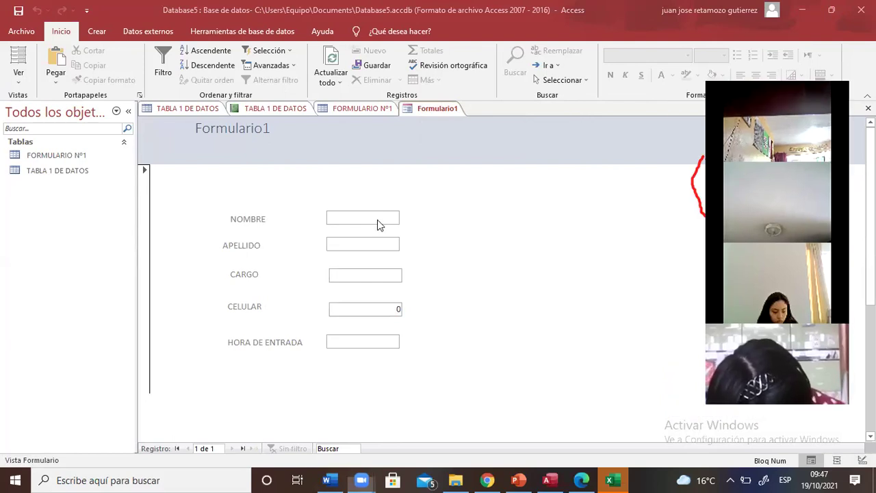
# - Enter the employee's first name and surname in the first record
pyautogui.click(379, 224)
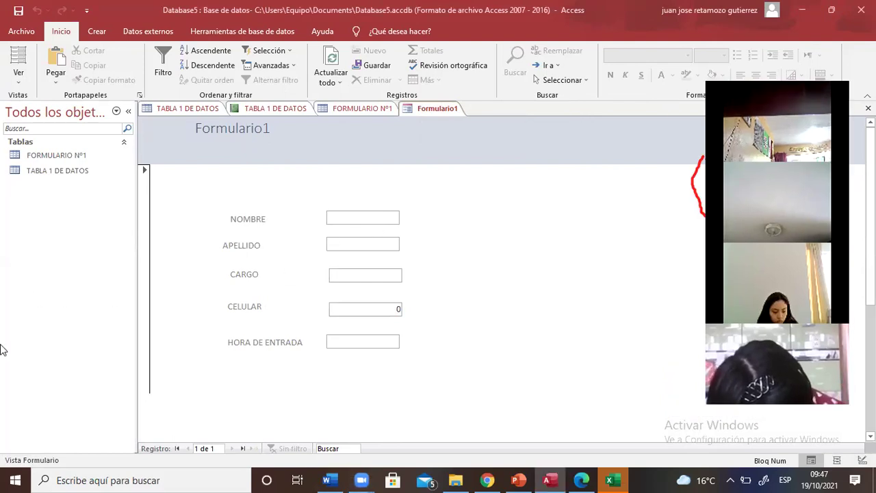
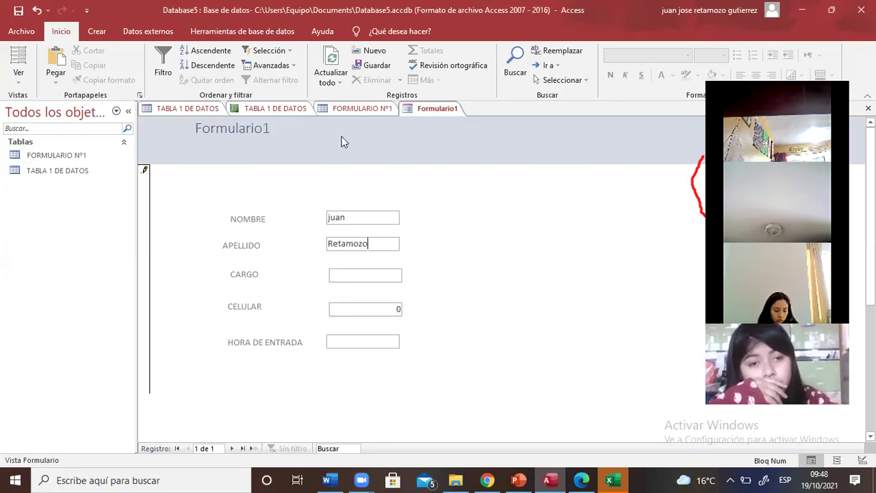
# - Set CARGO to Administrador and enter the employee's mobile number in CELULAR
pyautogui.press('capslock')
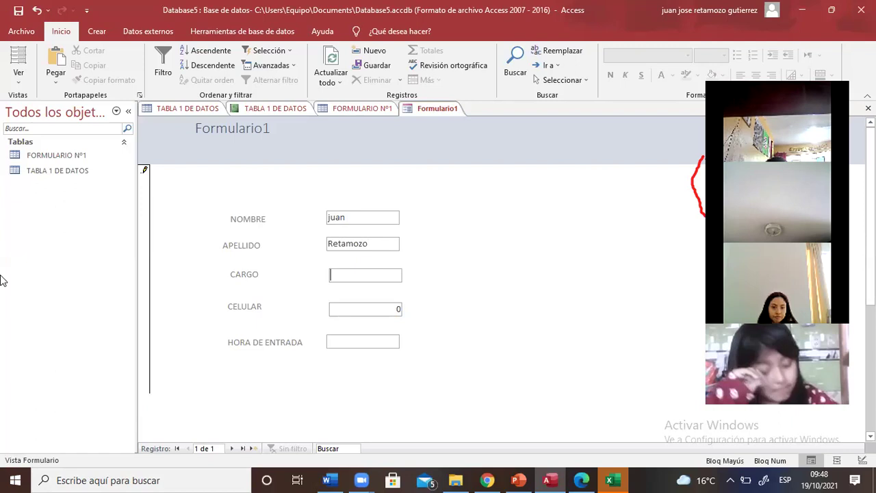
pyautogui.press('capslock')
pyautogui.write('dministrador')
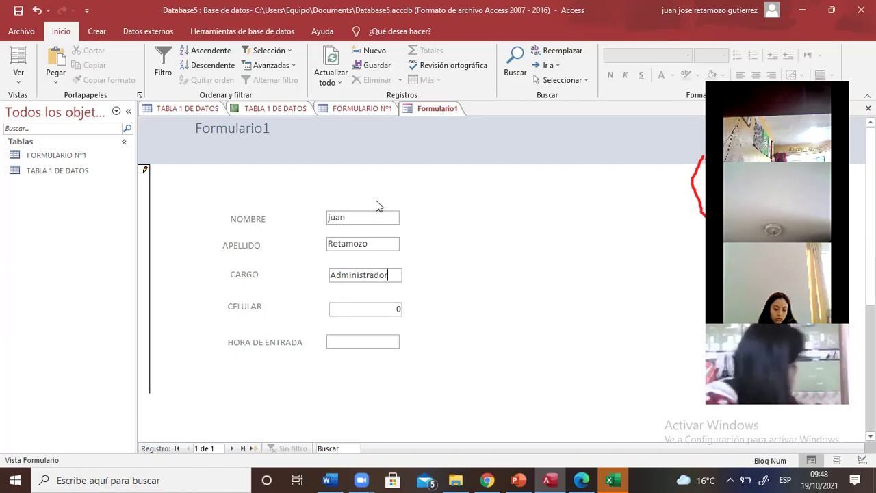
pyautogui.click(399, 308)
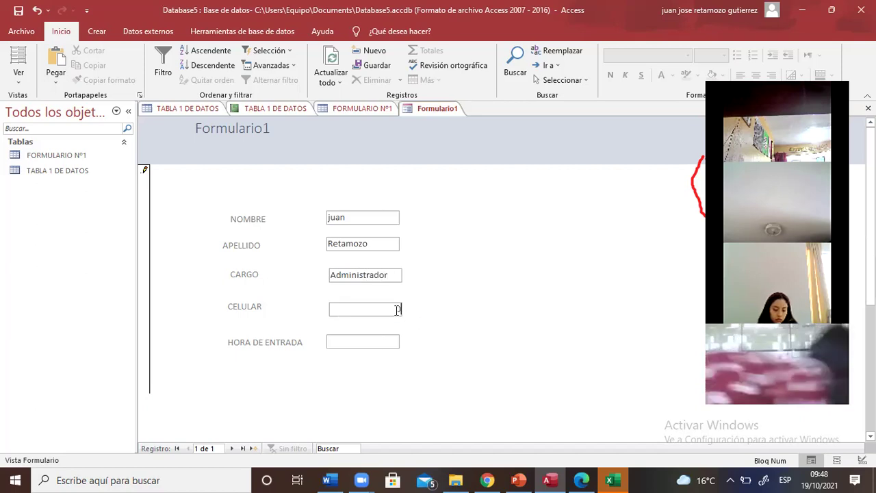
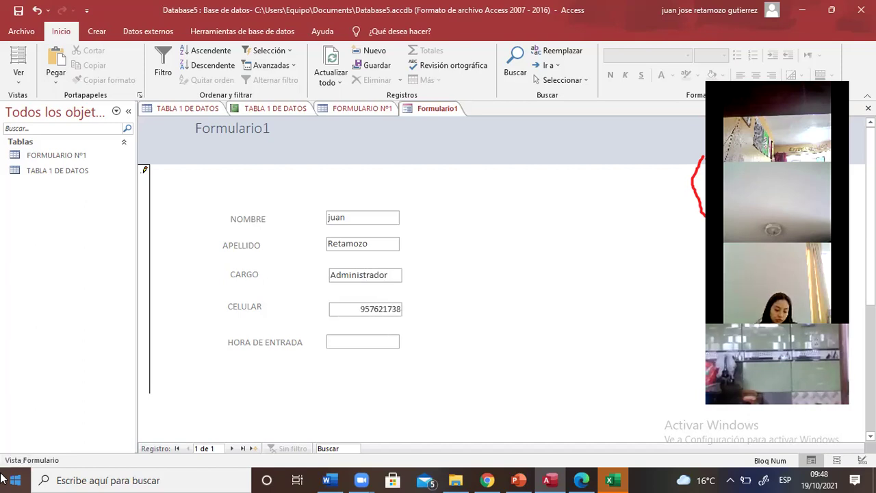
pyautogui.click(374, 338)
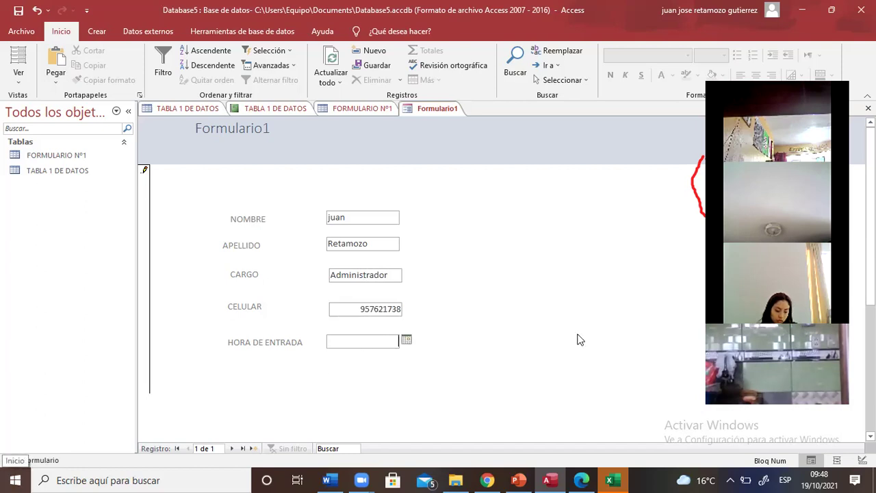
# - Enter 4 as HORA DE ENTRADA and move on to a new blank record 2
pyautogui.click(407, 340)
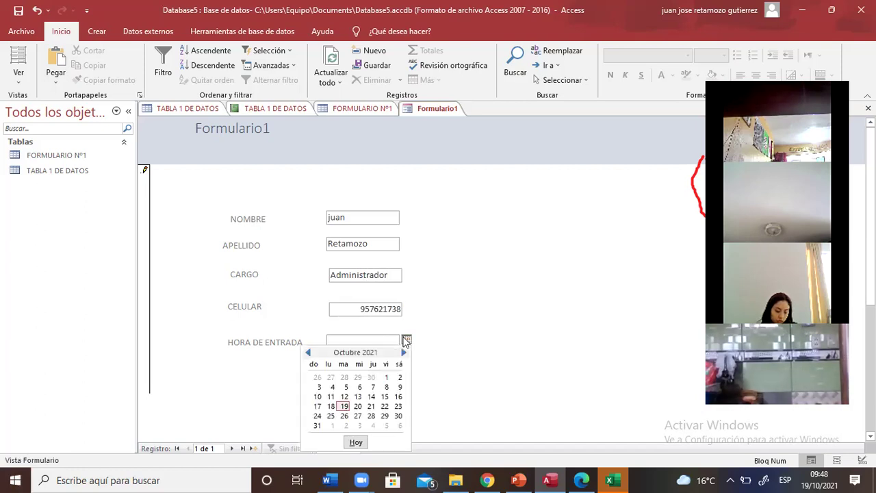
pyautogui.click(365, 339)
pyautogui.write('4:00')
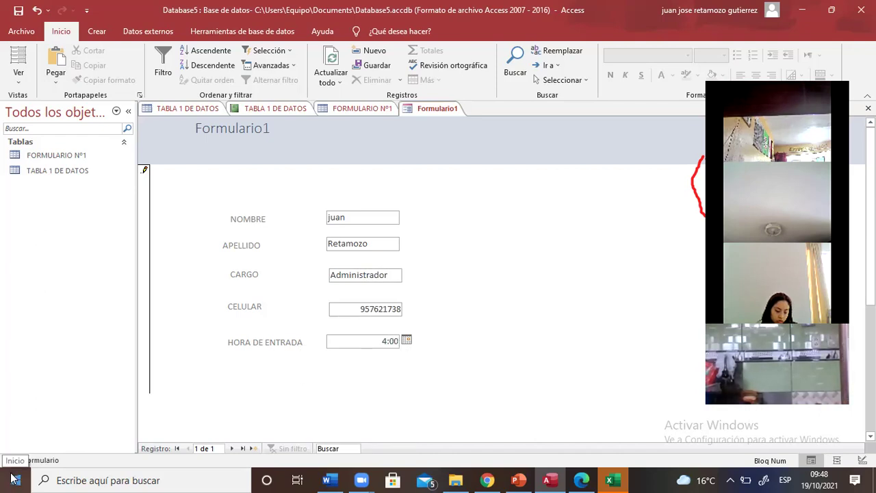
pyautogui.press('Tab')
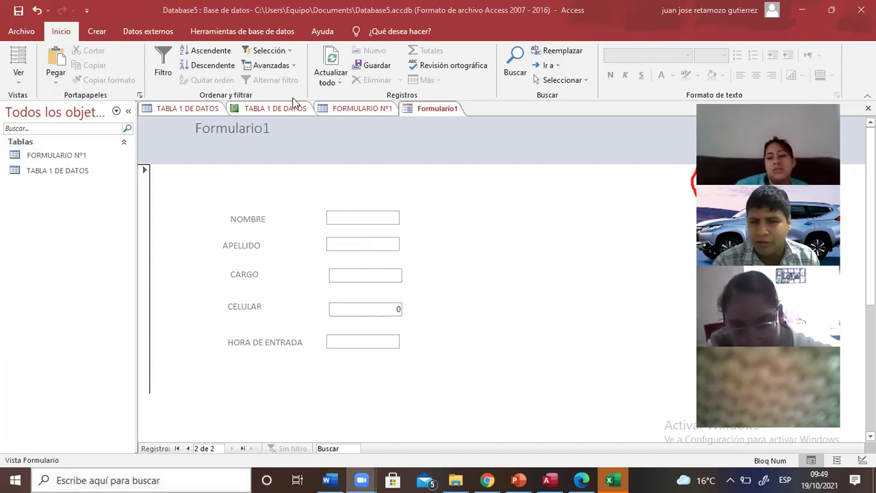
pyautogui.click(95, 31)
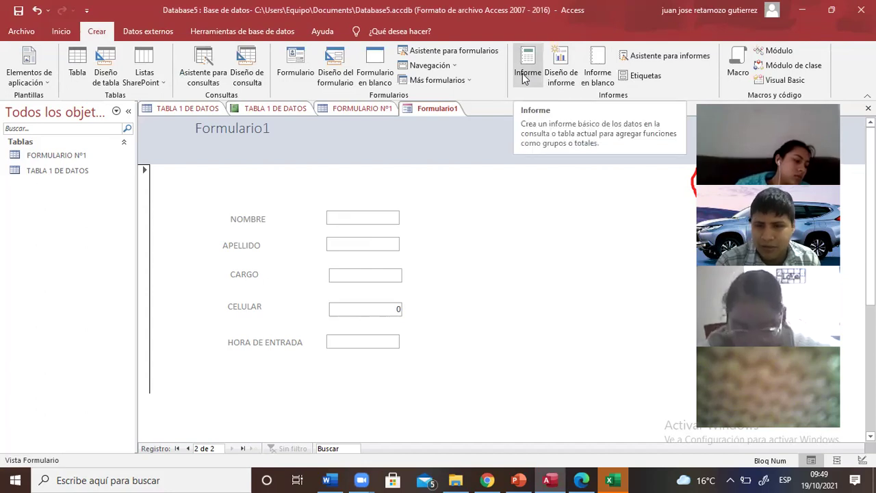
pyautogui.click(525, 76)
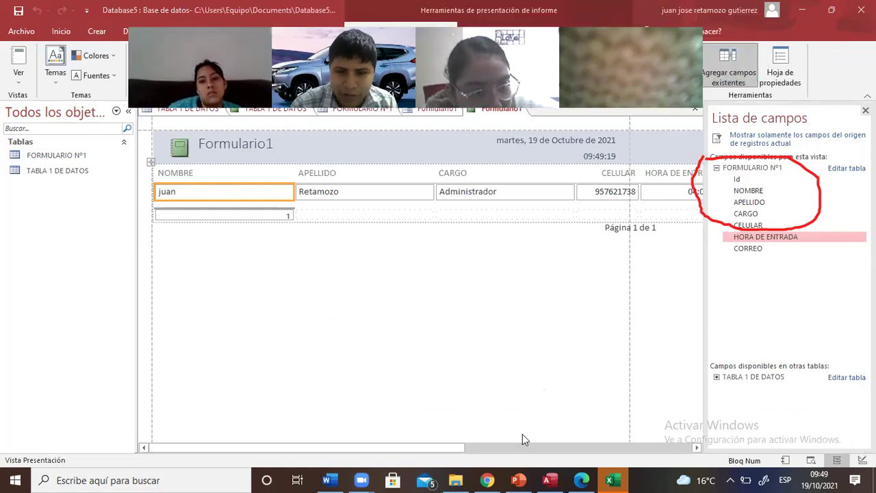
pyautogui.moveTo(417, 448); pyautogui.dragTo(457, 450)
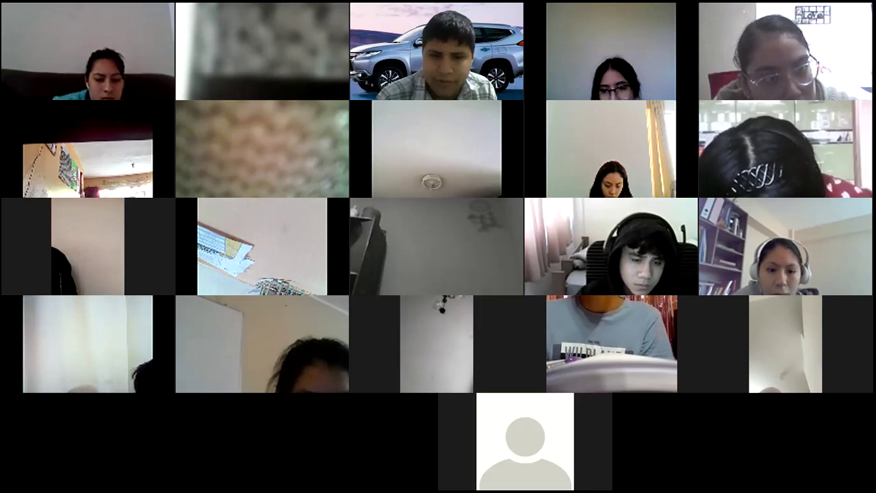
# - Leave Zoom's participant gallery and bring the Access Formulario1 data-entry form back to the front
pyautogui.click(817, 12)
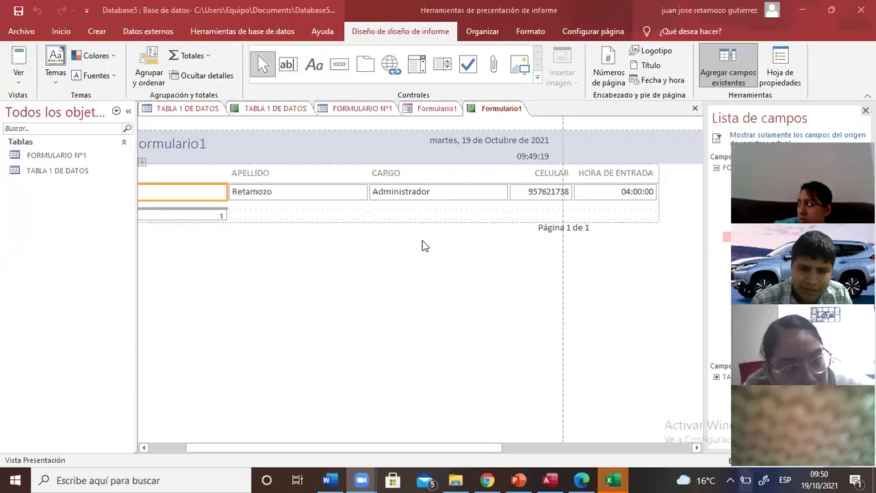
pyautogui.moveTo(288, 443); pyautogui.dragTo(250, 444)
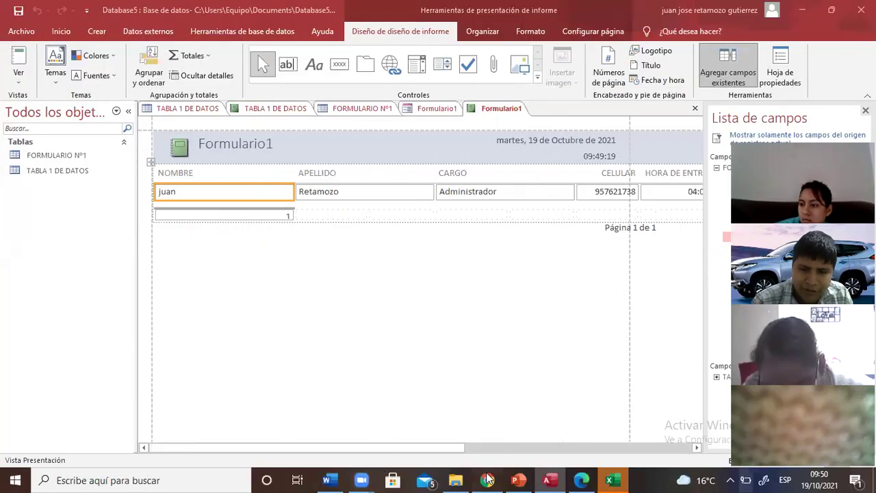
pyautogui.click(487, 479)
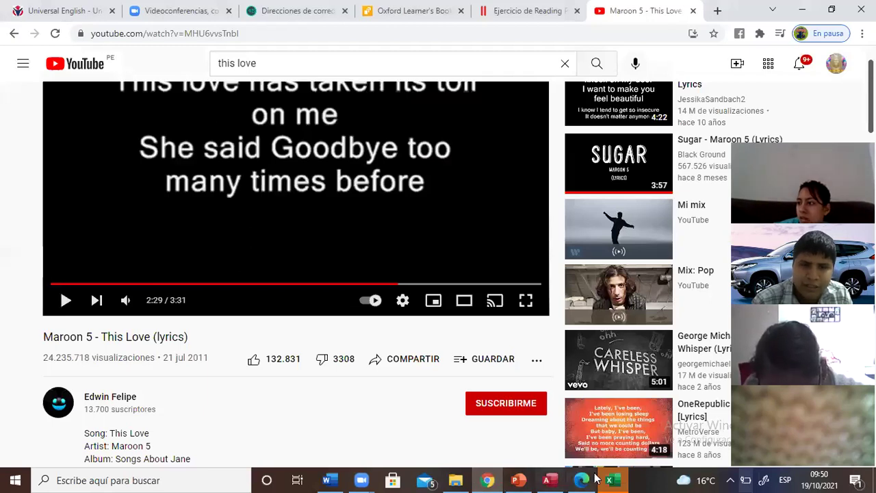
pyautogui.hotkey('alt', 'Tab')
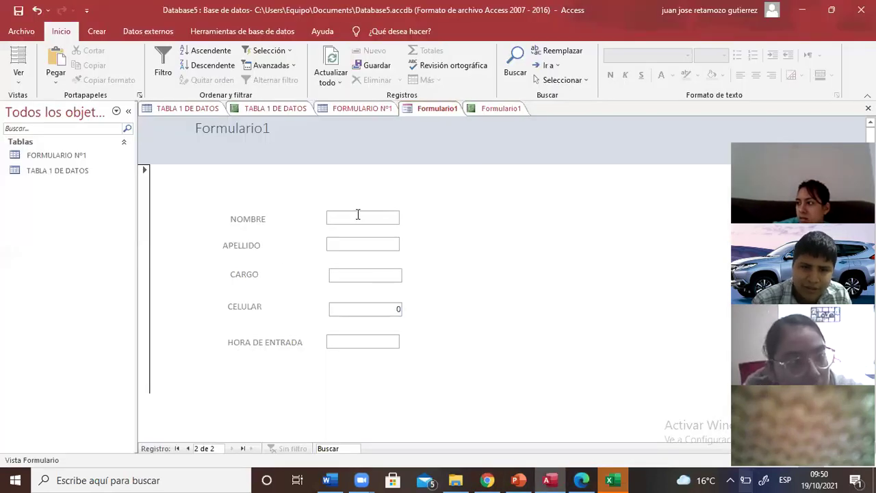
# - Enter the second employee record: name, surname, CARGO Arquitecta, phone number and entry time 9:08
pyautogui.click(368, 247)
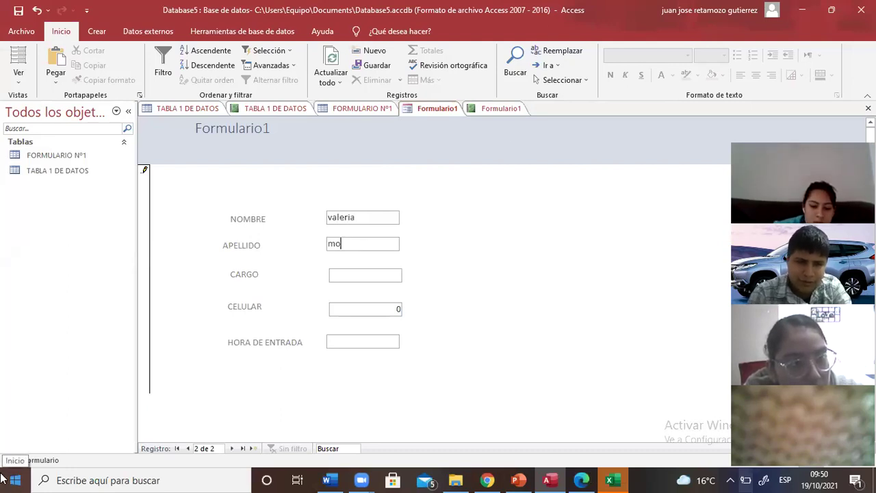
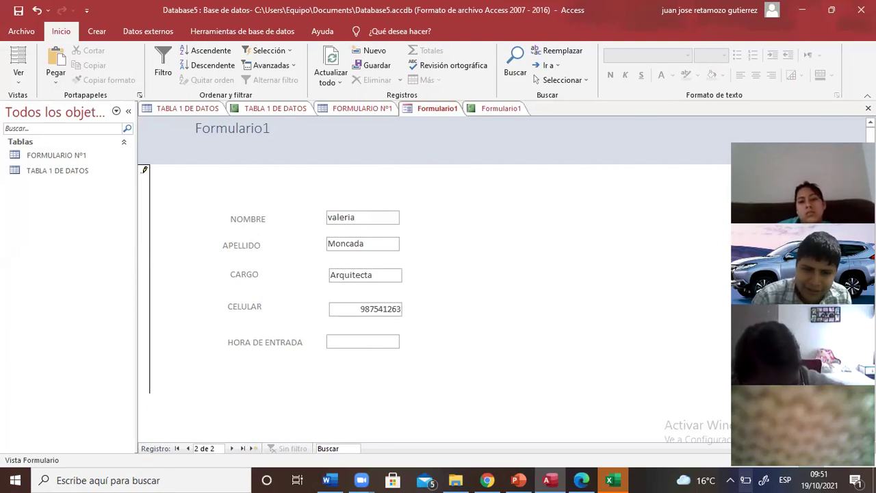
pyautogui.click(390, 340)
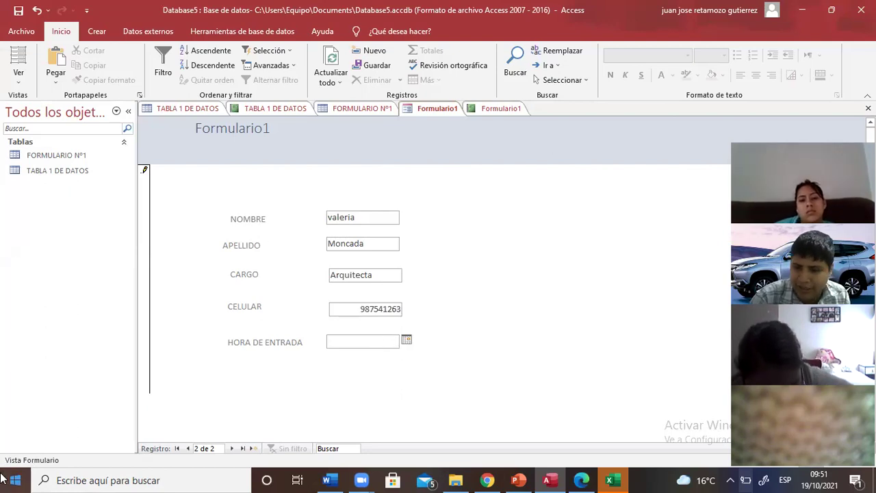
pyautogui.write('9')
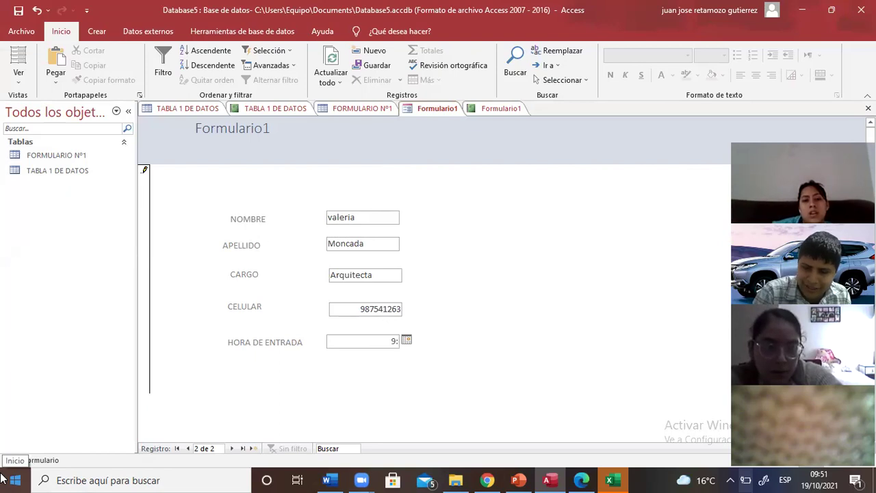
pyautogui.write(':08')
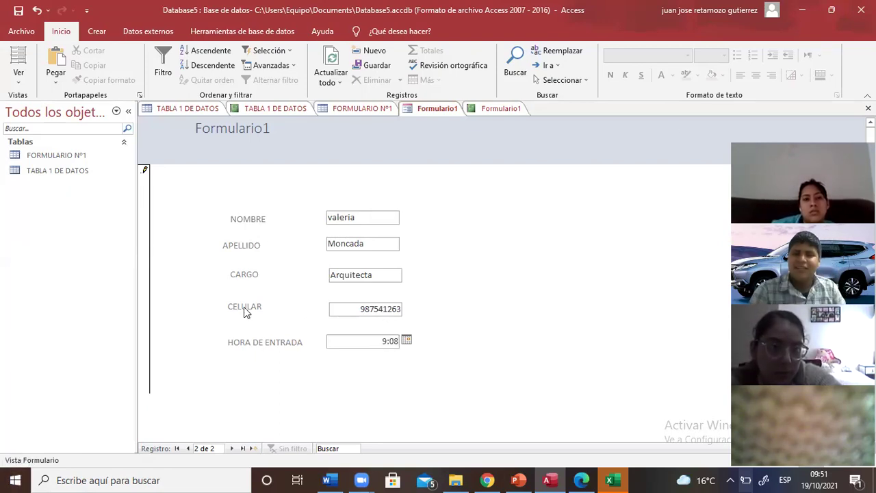
pyautogui.press('Tab')
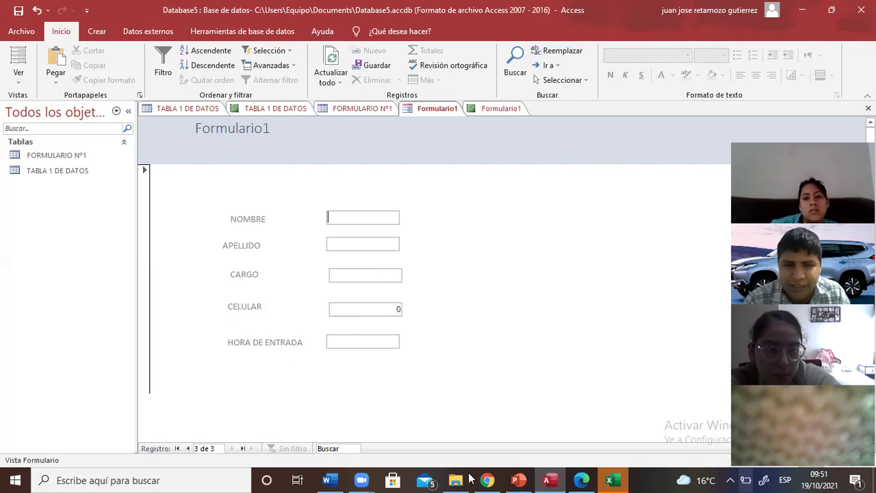
# - Inspect the old Formulario1 report's NOMBRE column and record count total
pyautogui.click(496, 109)
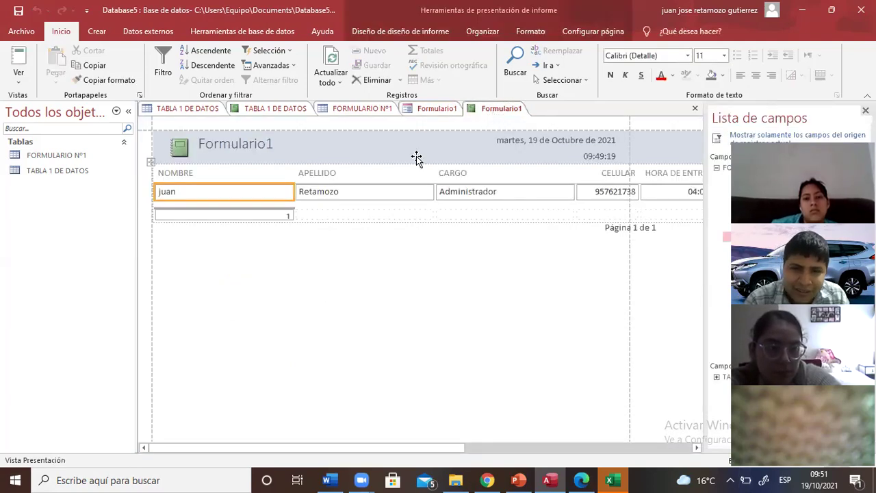
pyautogui.moveTo(428, 446); pyautogui.dragTo(164, 388)
pyautogui.click(218, 173)
pyautogui.click(221, 217)
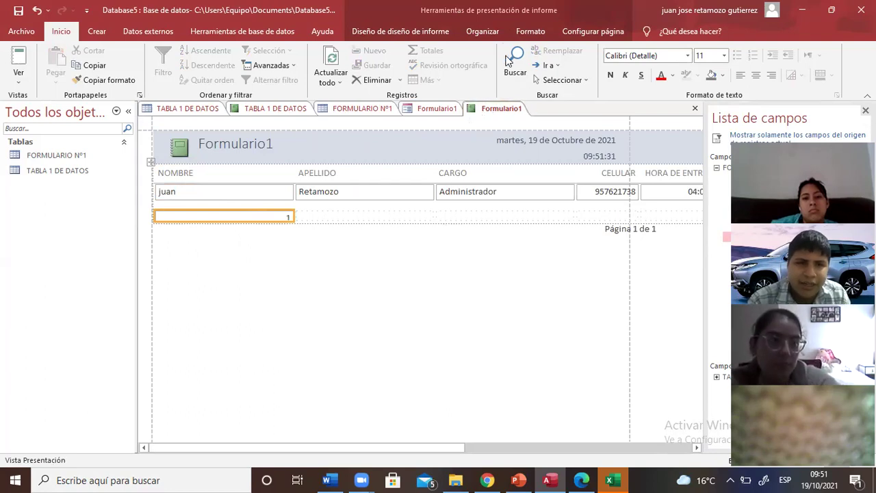
# - Generate a new Formulario2 report and close the old Formulario1 report without saving
pyautogui.click(104, 32)
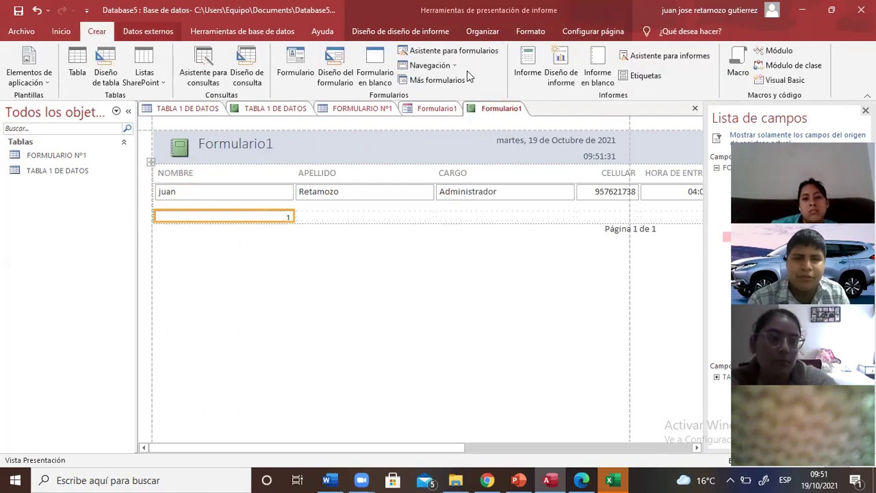
pyautogui.click(532, 66)
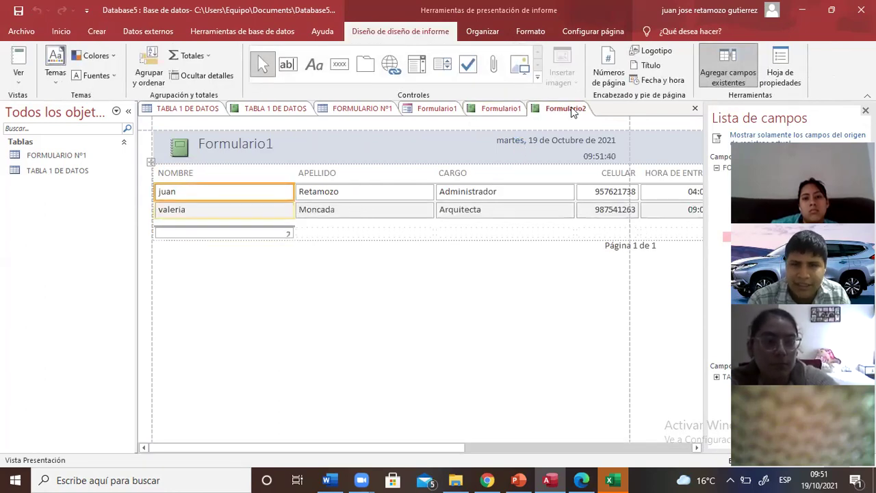
pyautogui.rightClick(509, 106)
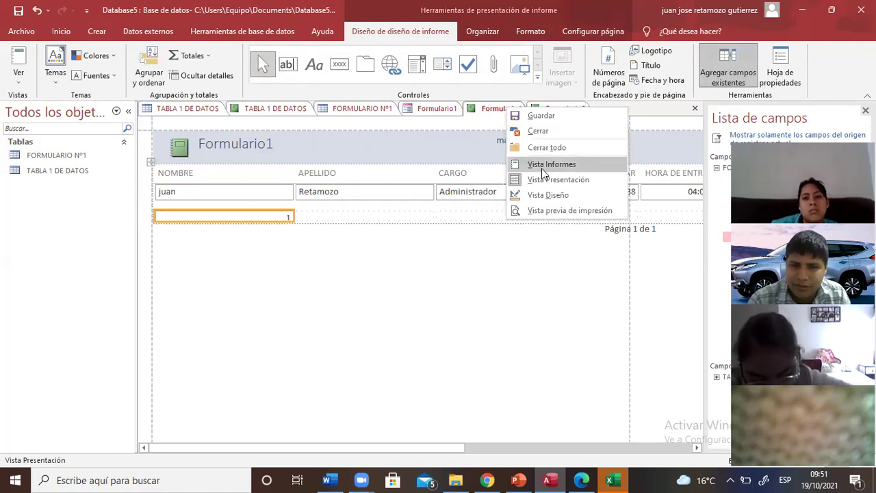
pyautogui.click(530, 131)
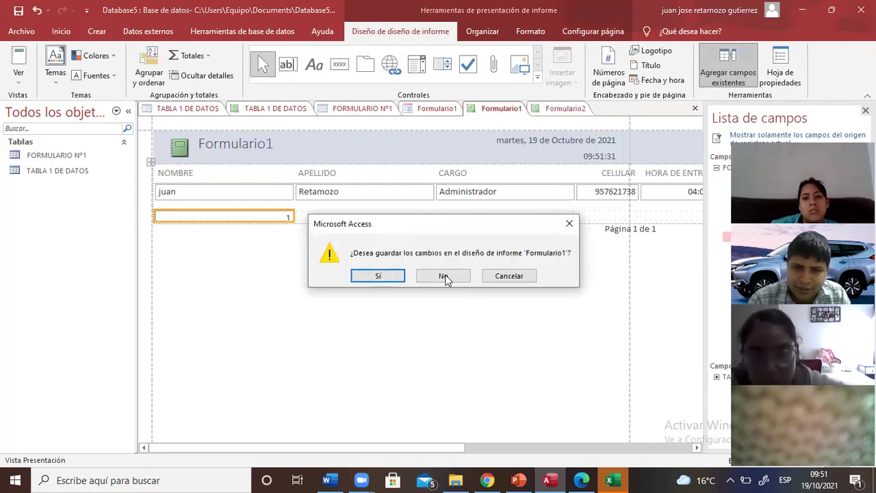
pyautogui.click(445, 276)
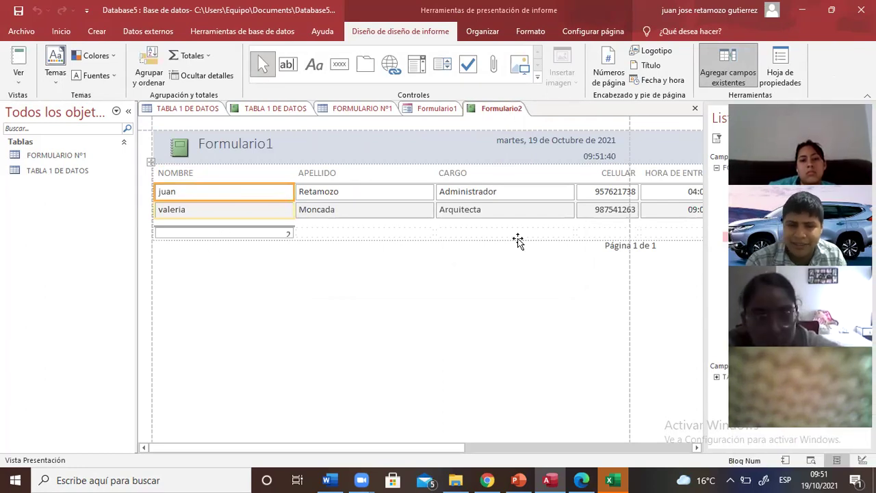
pyautogui.moveTo(409, 450); pyautogui.dragTo(356, 441)
# - Save the Formulario1 data-entry form under the name TRABAJO DE COMPUTO
pyautogui.click(373, 110)
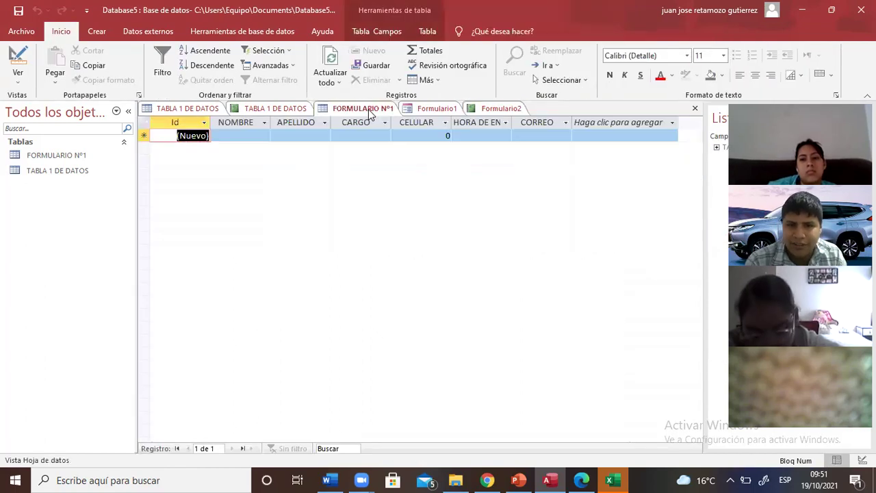
pyautogui.click(429, 110)
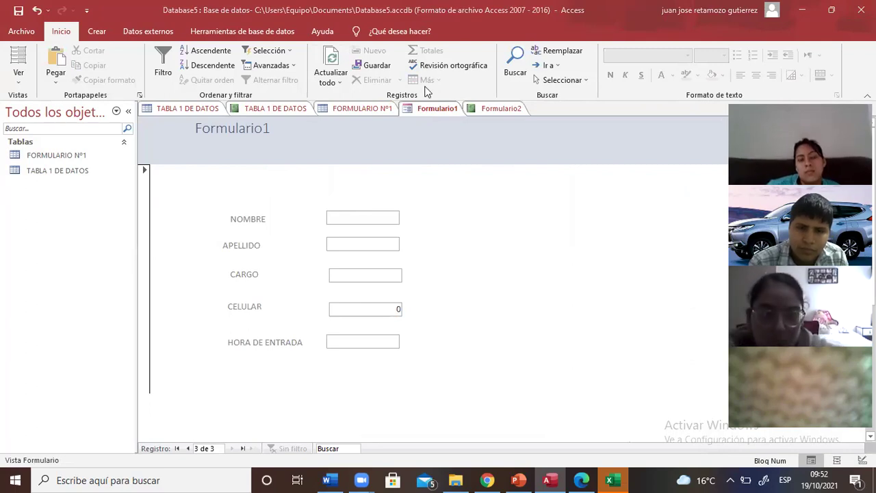
pyautogui.click(24, 32)
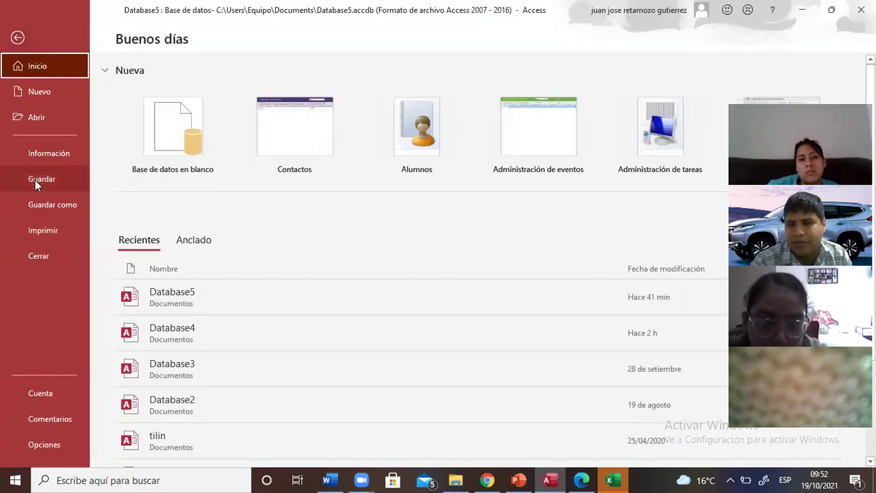
pyautogui.click(31, 179)
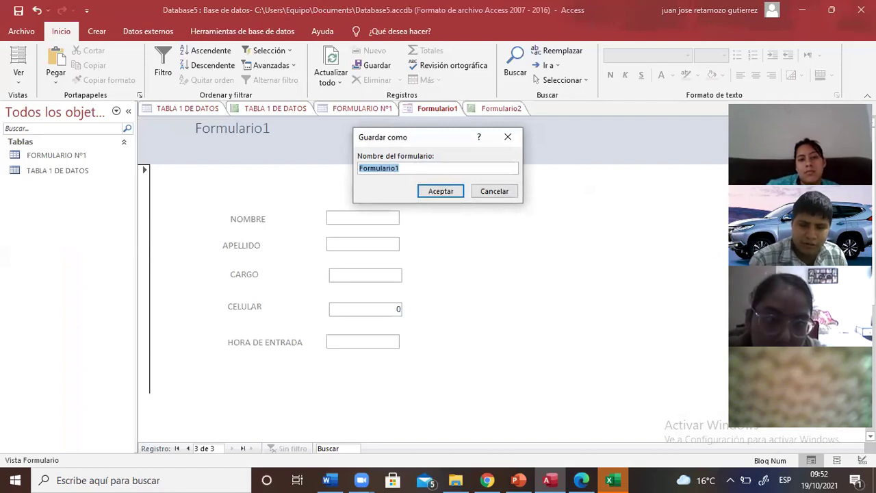
pyautogui.press('capslock')
pyautogui.write('TRABAJO DE COMPUTO')
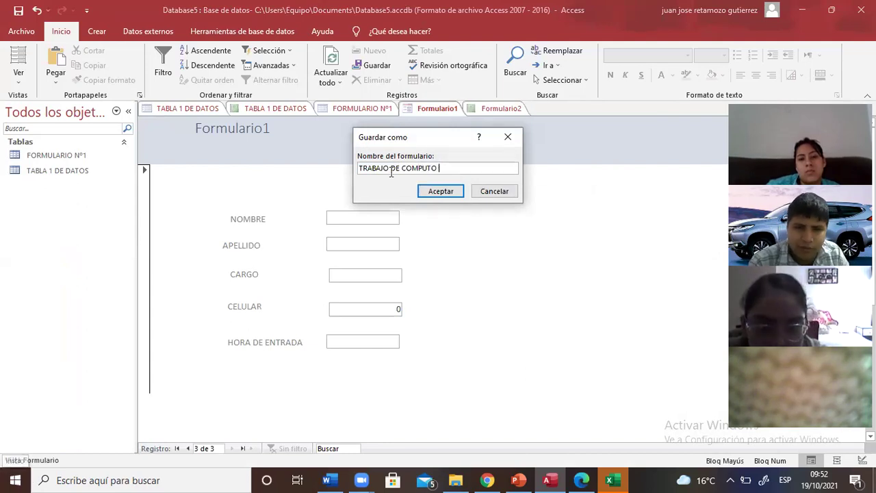
pyautogui.click(439, 195)
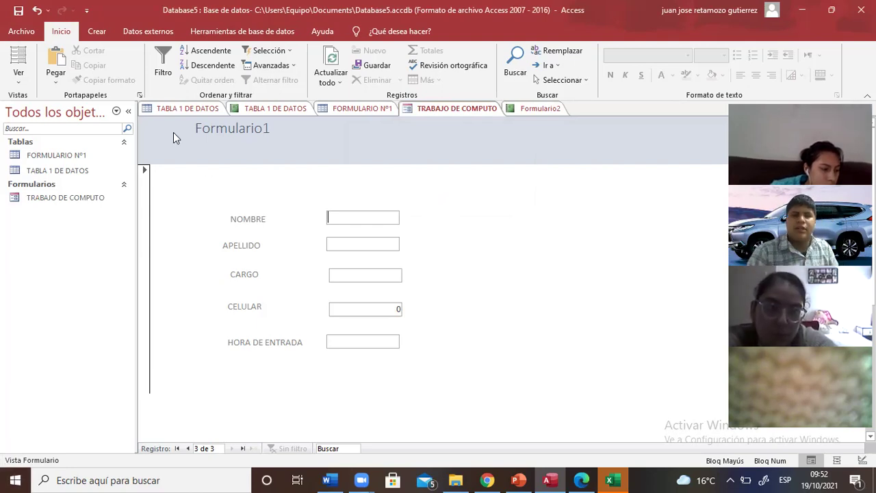
# - Look through the TABLA 1 DE DATOS datasheet, its report and the FORMULARIO N°1 datasheet
pyautogui.click(198, 108)
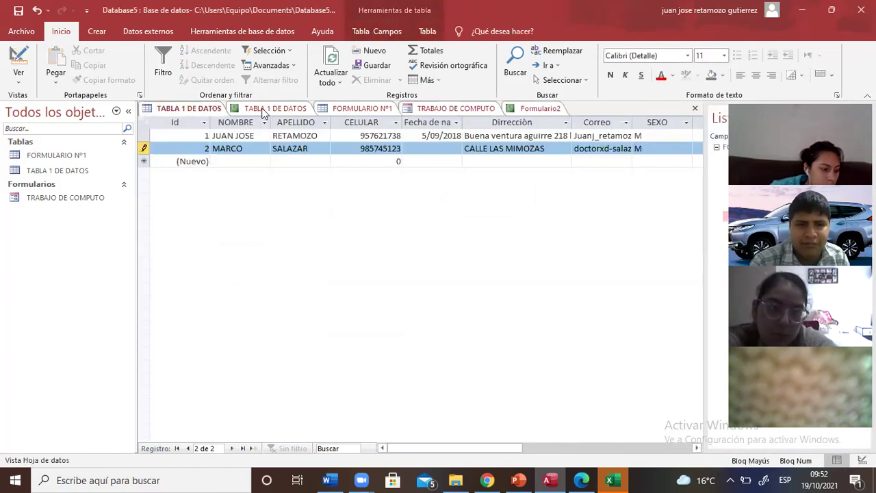
pyautogui.click(263, 110)
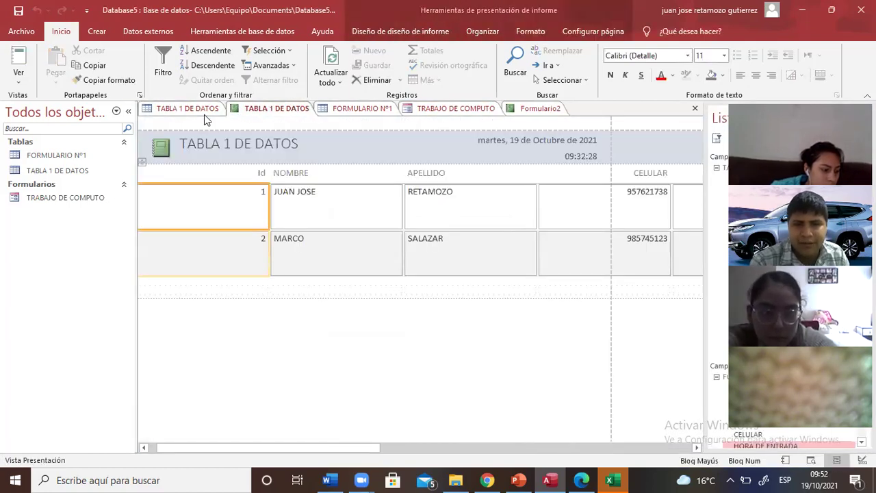
pyautogui.click(356, 110)
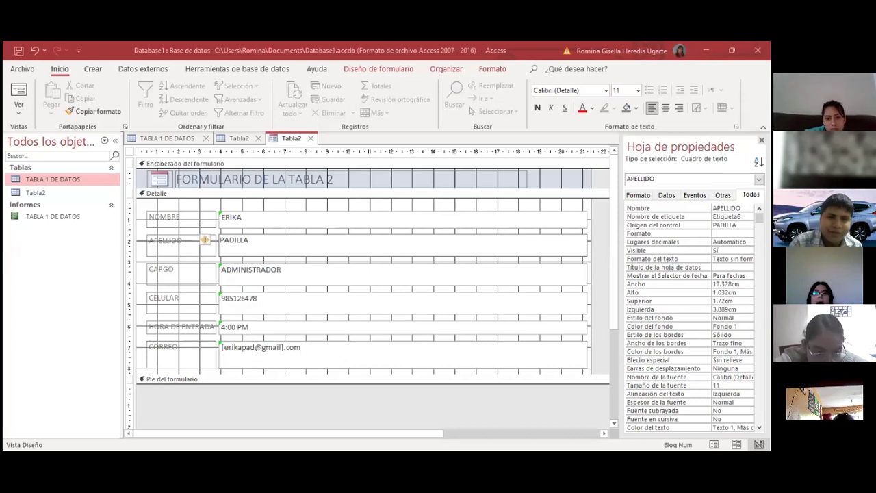
# - Open the Tabla2 table in Datasheet view and select the new record's NOMBRE and APELLIDO cells
pyautogui.click(236, 137)
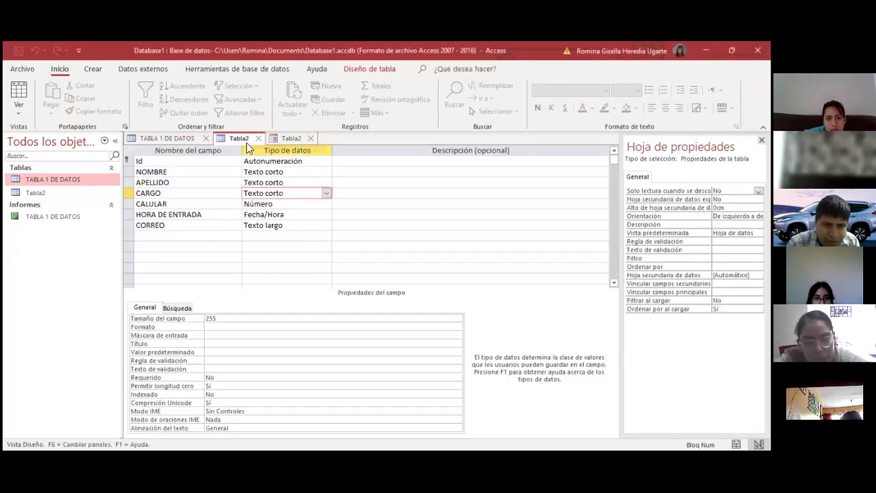
pyautogui.rightClick(233, 139)
pyautogui.click(291, 216)
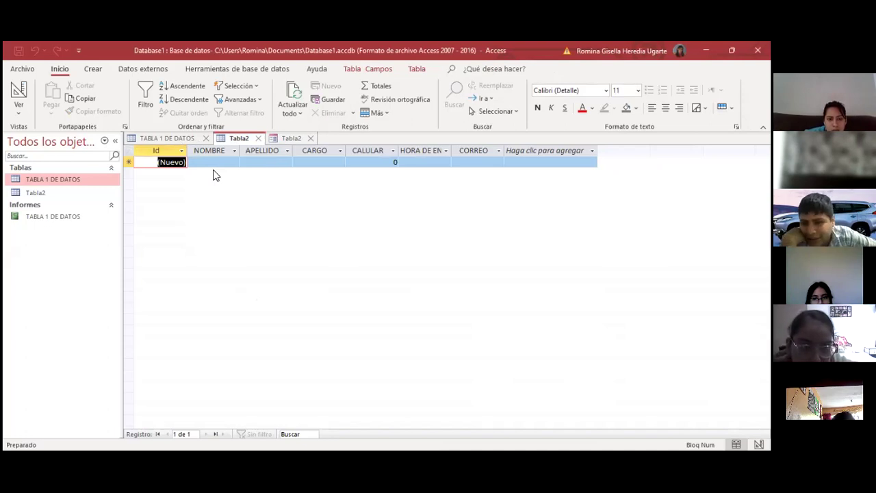
pyautogui.click(215, 162)
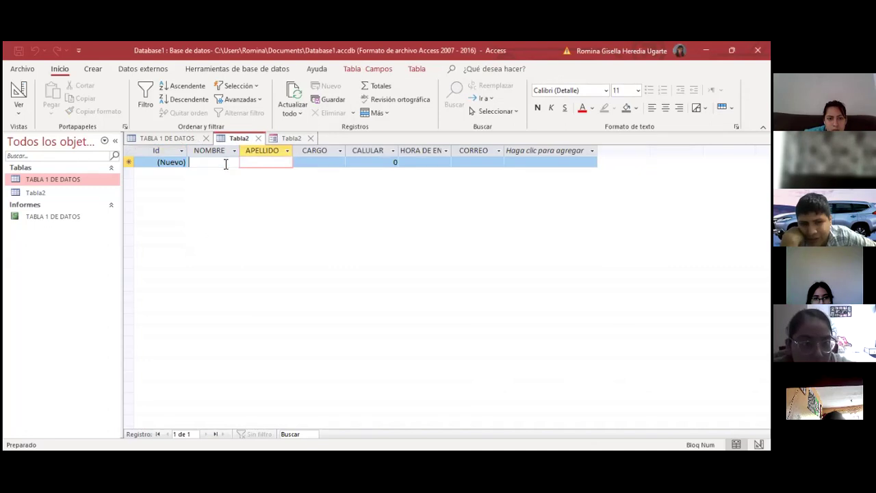
pyautogui.click(261, 163)
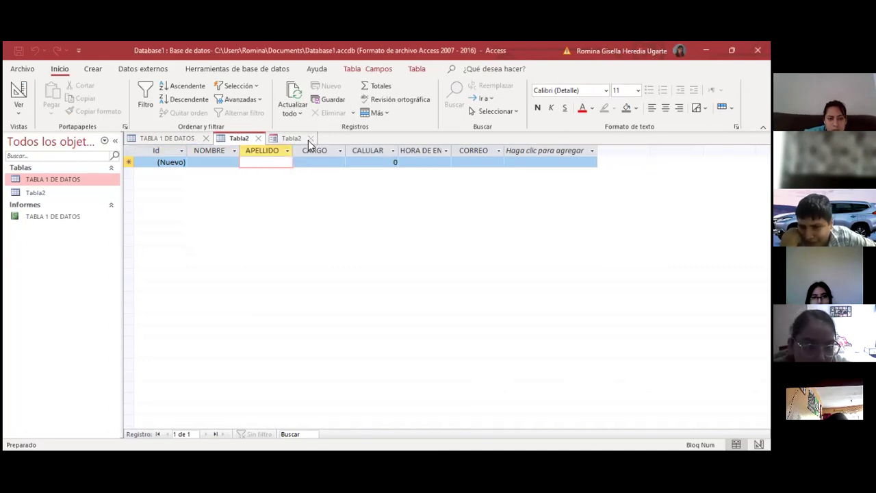
# - Close the earlier Tabla2 form without saving it
pyautogui.click(312, 139)
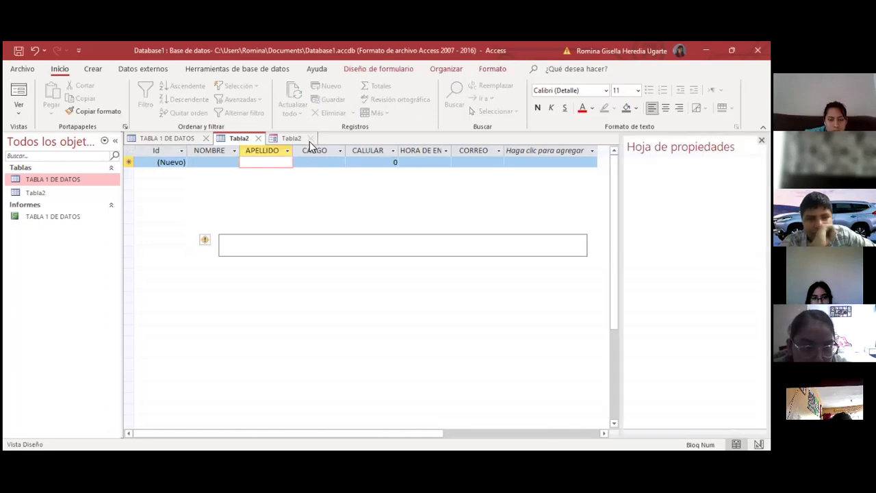
pyautogui.press('Return')
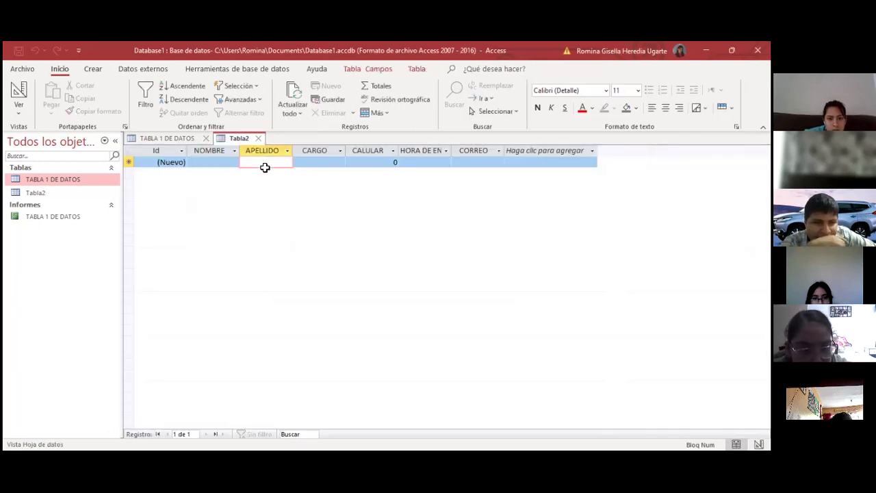
pyautogui.rightClick(265, 167)
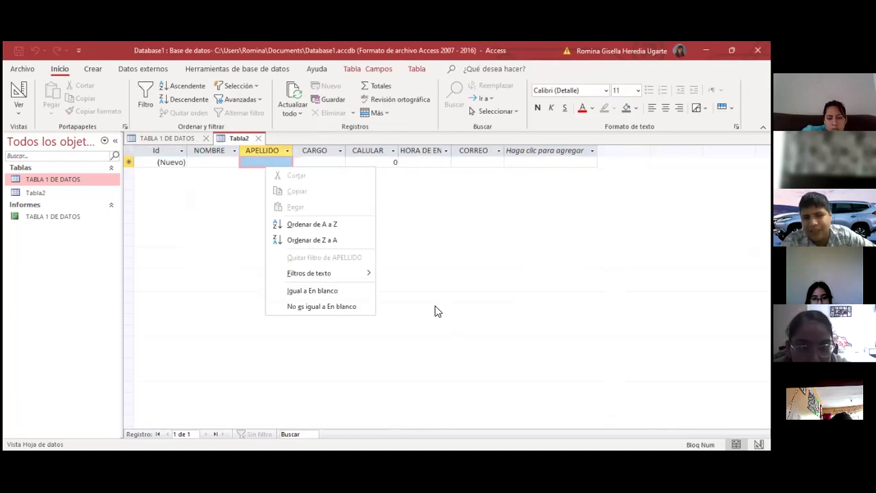
pyautogui.click(443, 96)
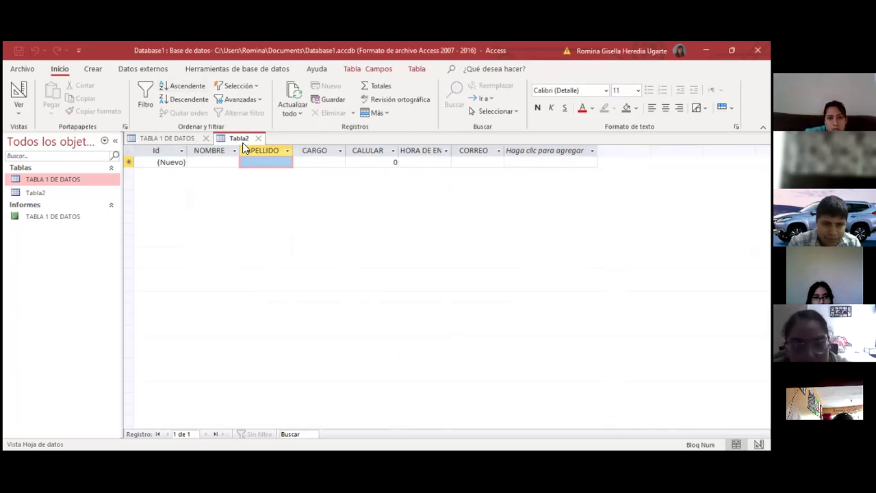
pyautogui.click(240, 69)
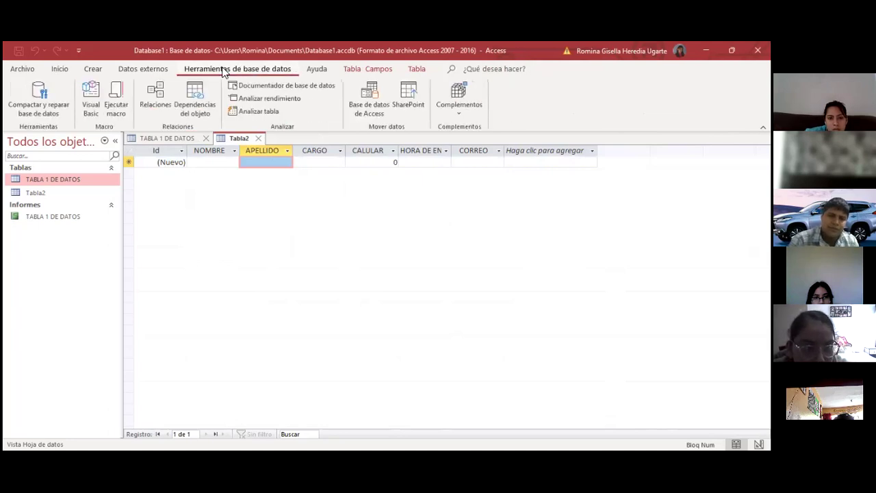
# - Generate a new auto form for Tabla2 and try the List Box control
pyautogui.click(142, 69)
pyautogui.click(94, 69)
pyautogui.click(262, 102)
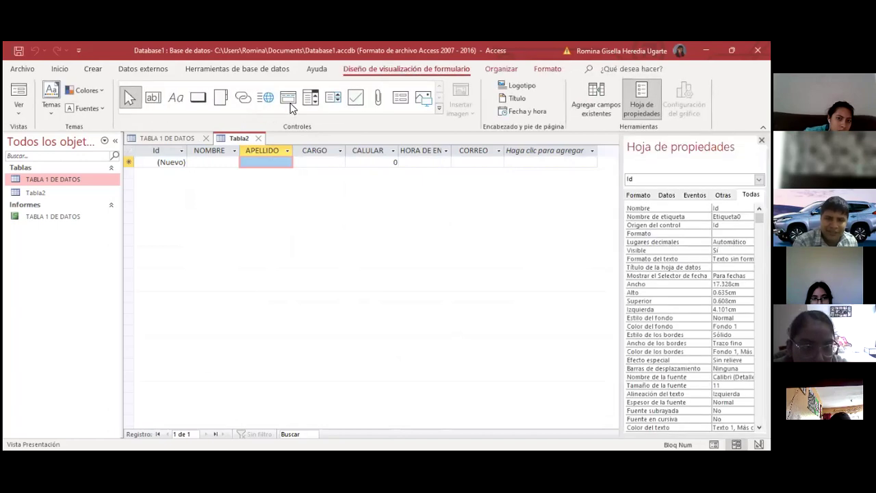
pyautogui.click(331, 101)
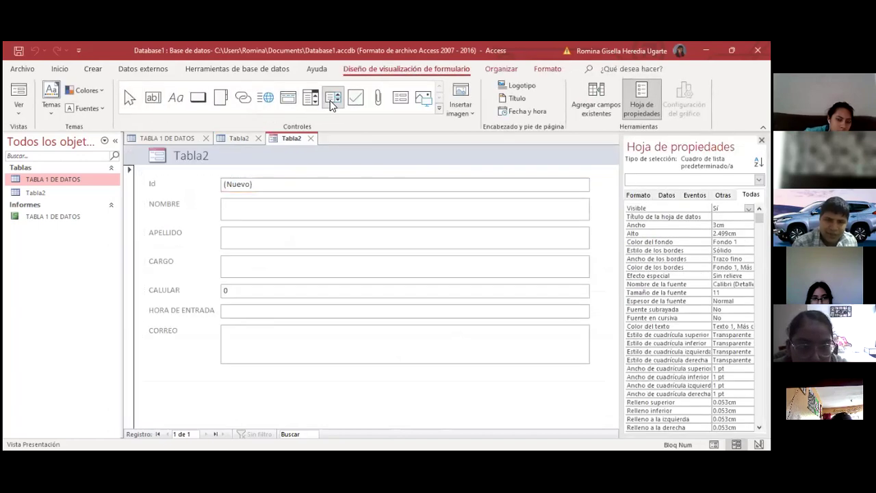
pyautogui.click(332, 103)
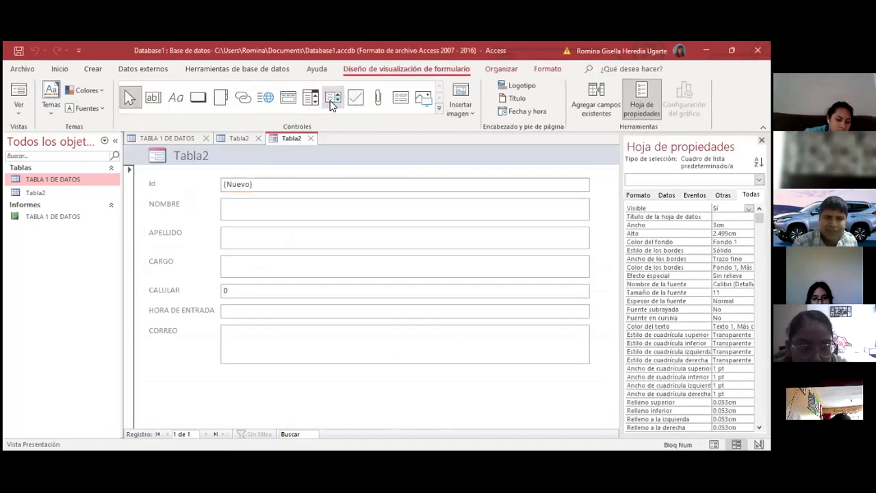
pyautogui.click(332, 102)
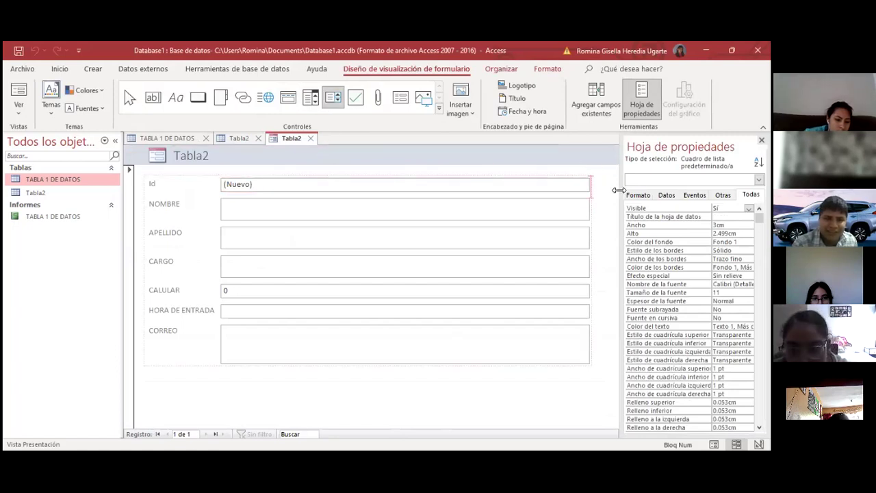
# - Switch the new Tabla2 form to Design view, then back to Form view
pyautogui.rightClick(297, 143)
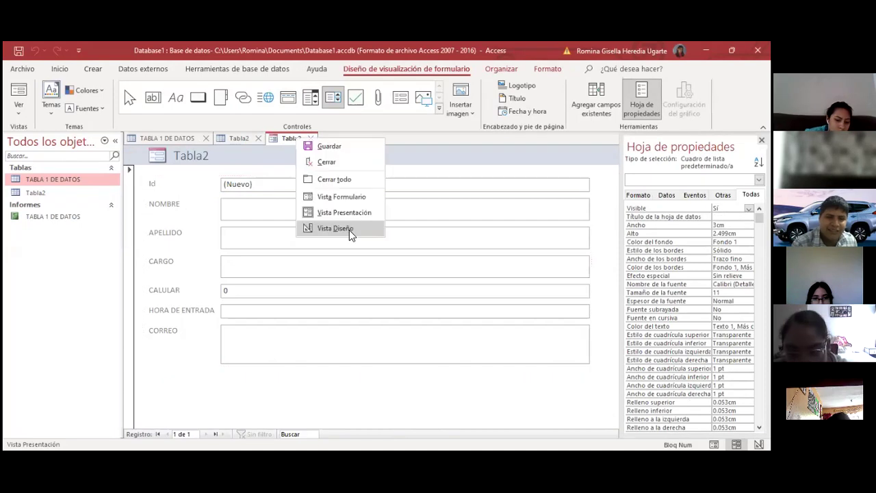
pyautogui.click(335, 227)
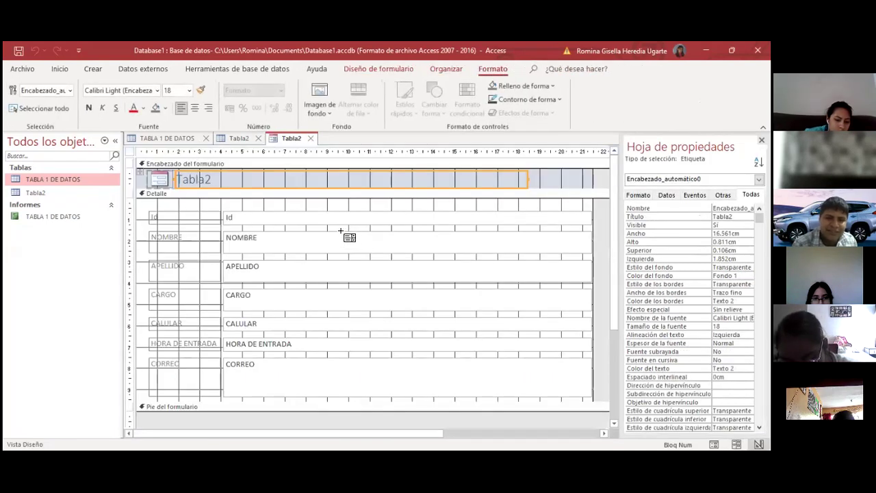
pyautogui.rightClick(289, 143)
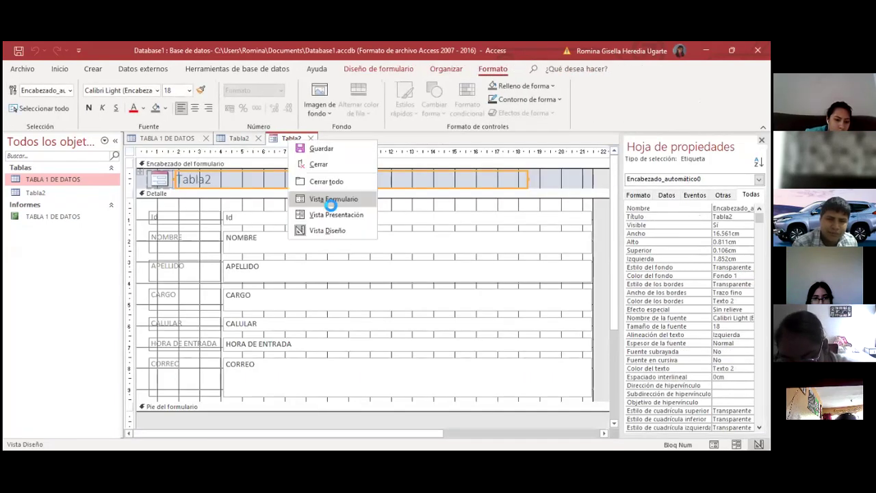
pyautogui.click(327, 199)
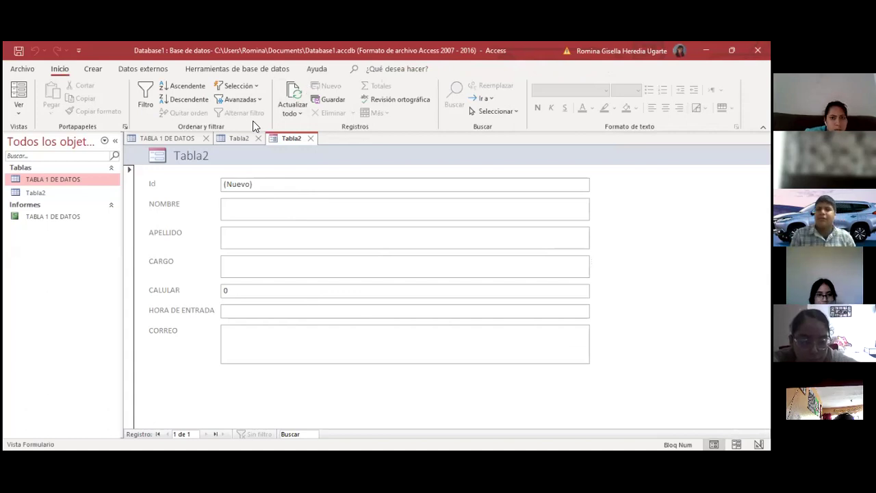
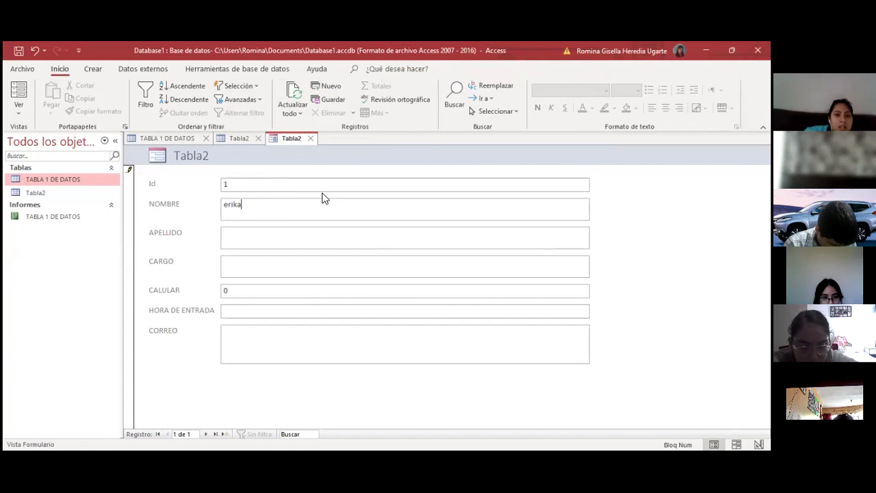
# - Fill record 1 with name, surname, CARGO administradora, phone number and entry time 4:00 pm
pyautogui.press('Tab')
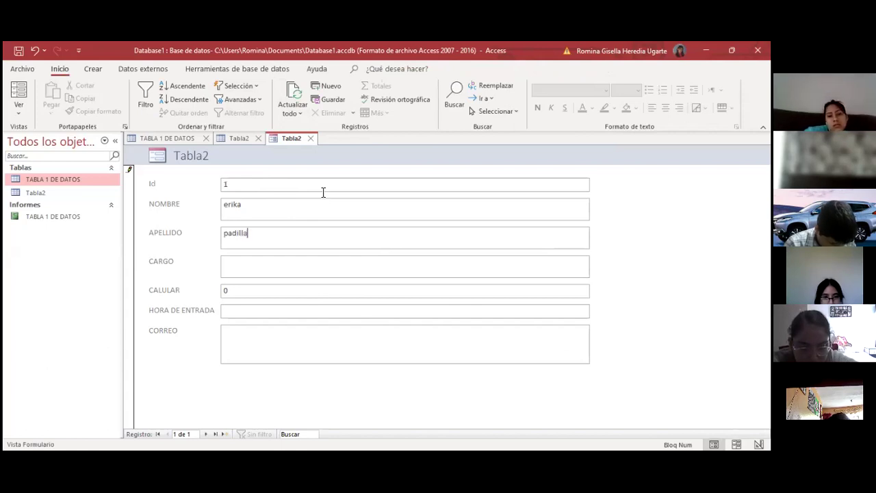
pyautogui.click(276, 261)
pyautogui.write('admin')
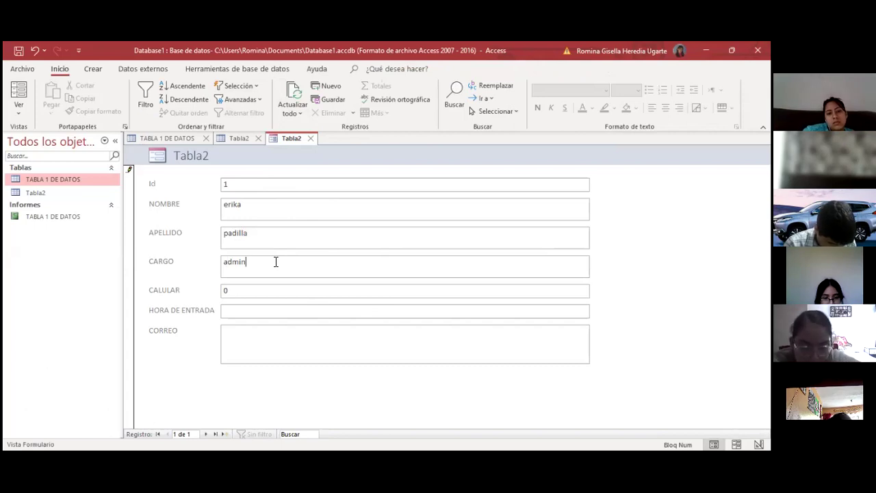
pyautogui.write('istradora')
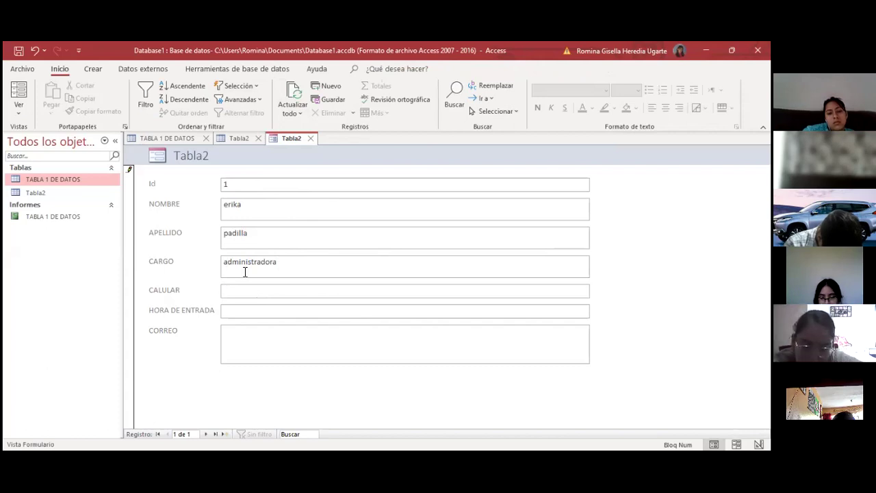
pyautogui.write('456231')
pyautogui.click(254, 310)
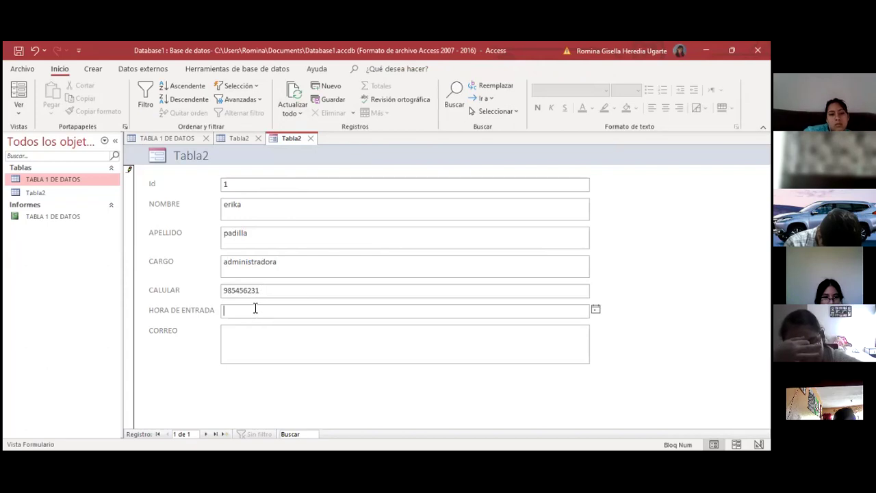
pyautogui.write('4:00')
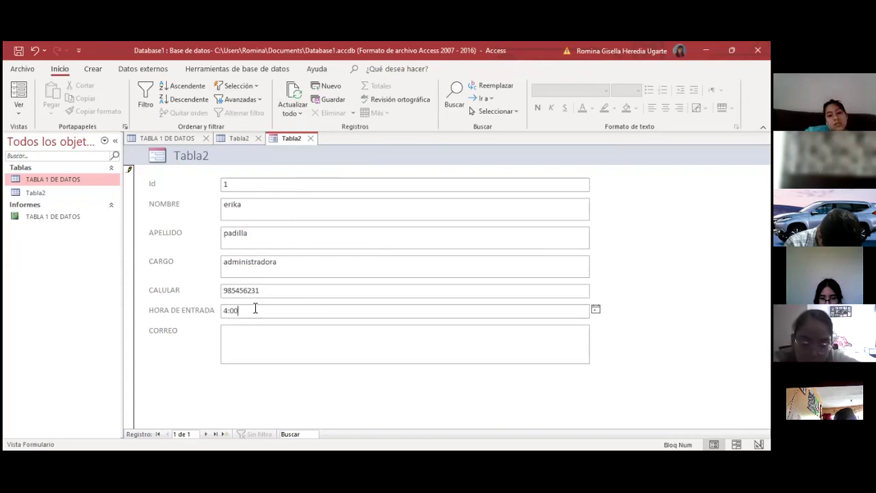
pyautogui.write(' pm')
# - Enter the employee's e-mail address in CORREO, restoring it after an accidental undo
pyautogui.click(254, 340)
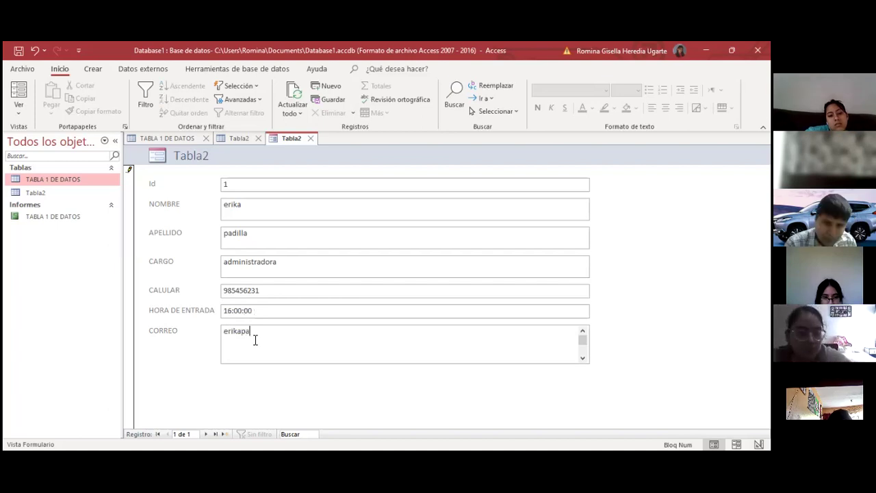
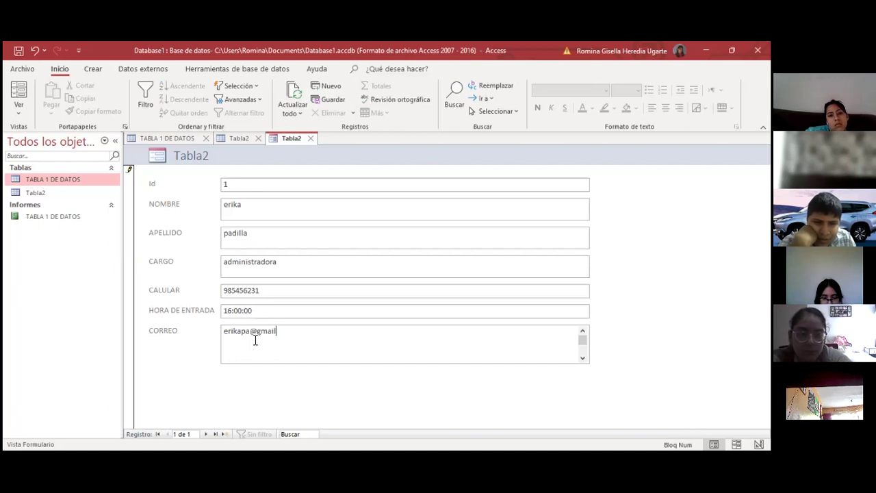
pyautogui.press('Return')
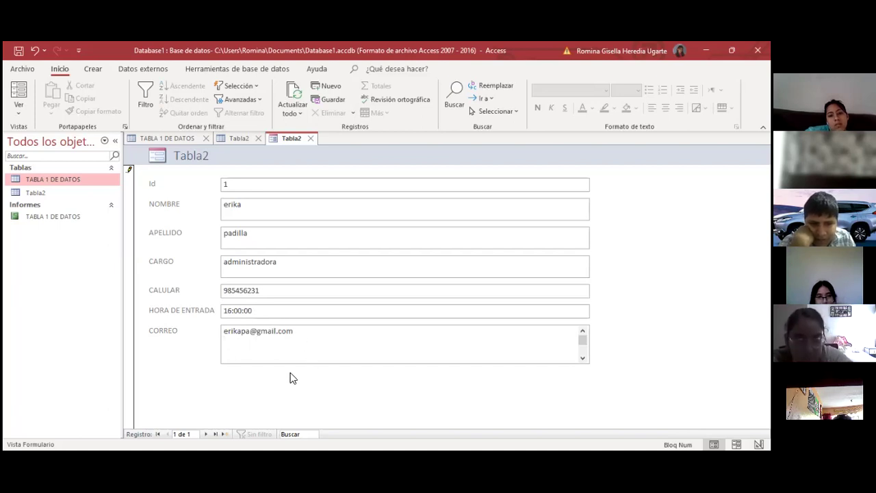
pyautogui.click(334, 331)
pyautogui.press('Escape')
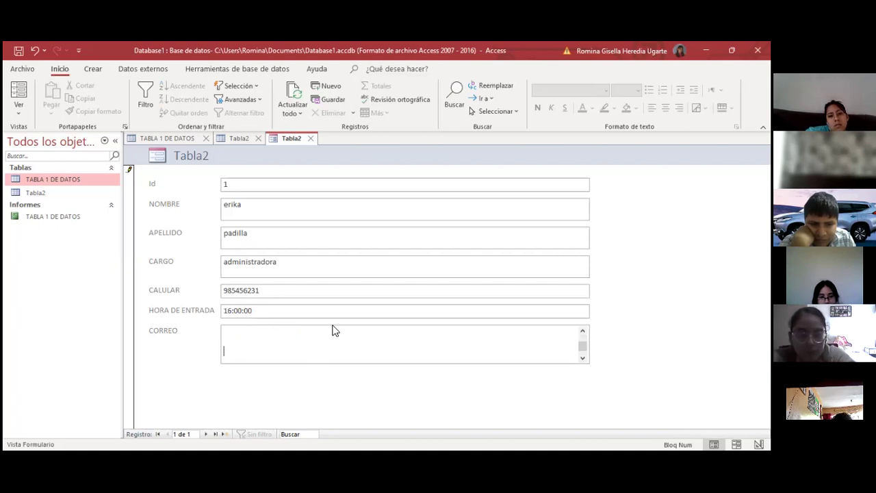
pyautogui.press('BackSpace')
pyautogui.hotkey('ctrl', 'z')
pyautogui.click(342, 361)
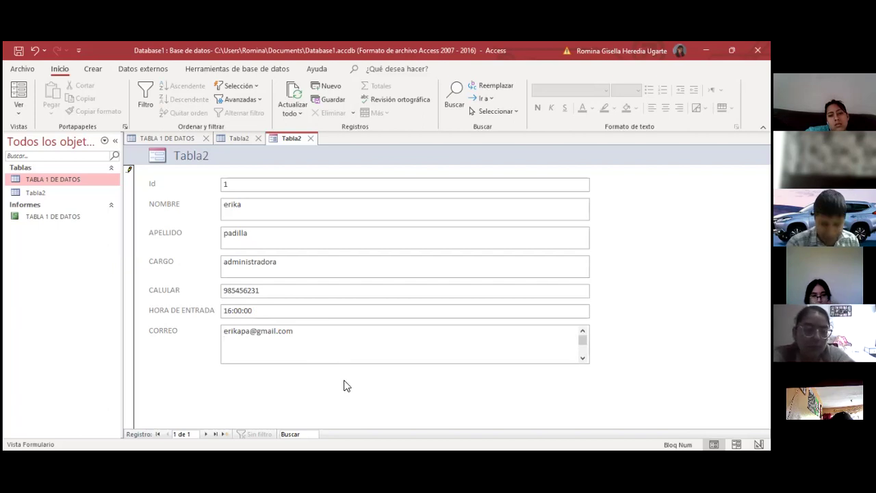
pyautogui.click(305, 310)
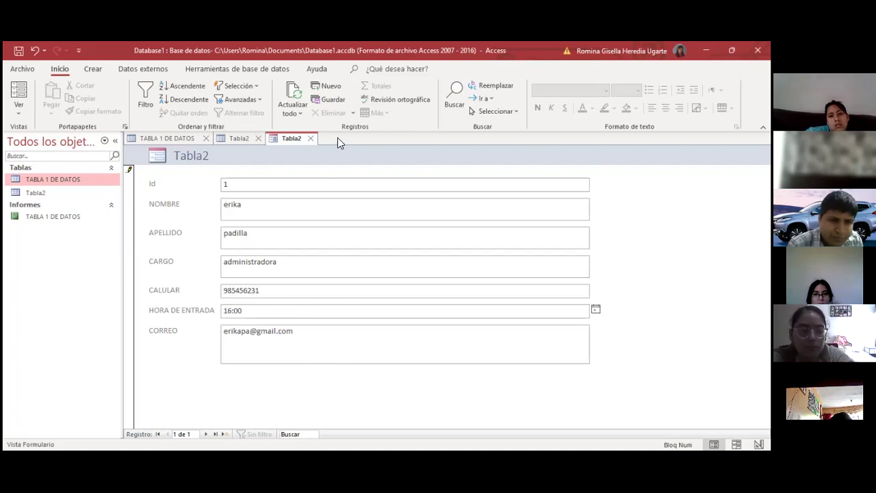
# - Generate an auto report from Tabla2 and select its NOMBRE and Id boxes
pyautogui.click(106, 70)
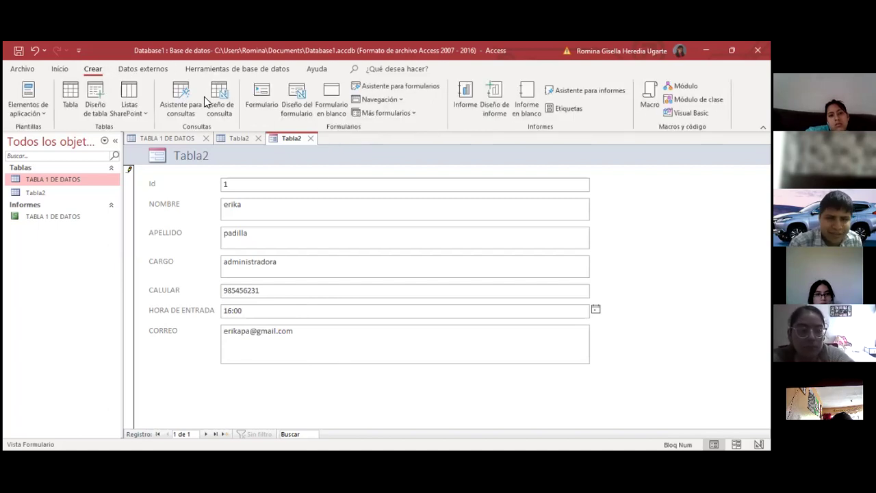
pyautogui.click(461, 109)
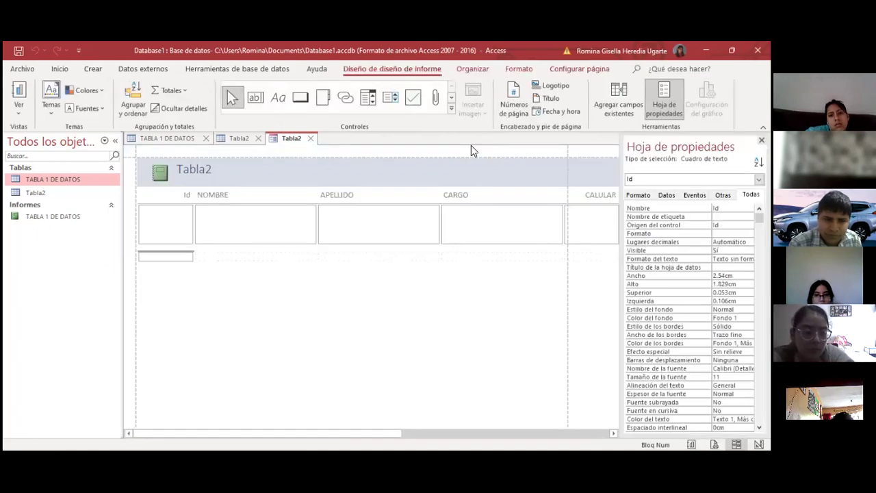
pyautogui.click(269, 232)
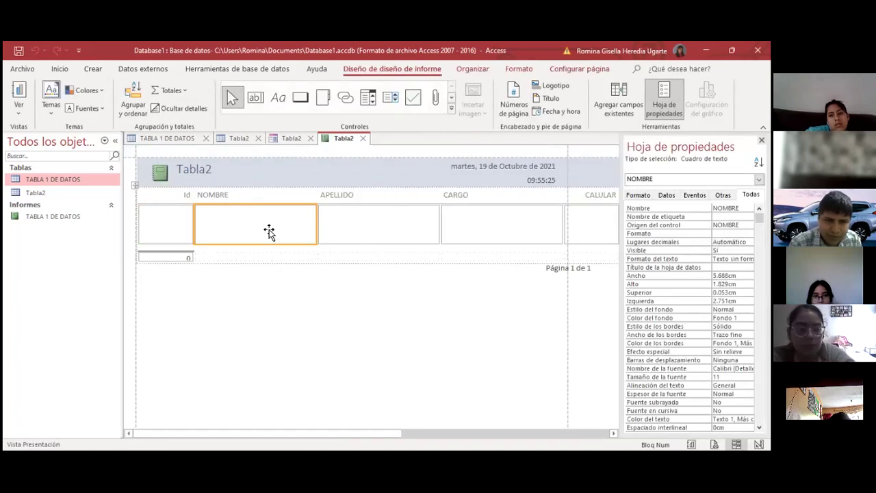
pyautogui.click(190, 230)
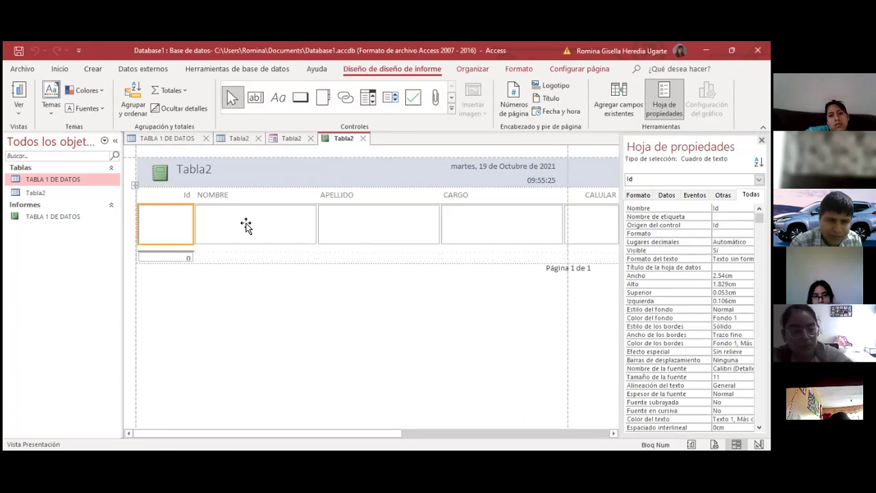
# - Return to the Tabla2 form and commit record 1's HORA DE ENTRADA time
pyautogui.click(295, 142)
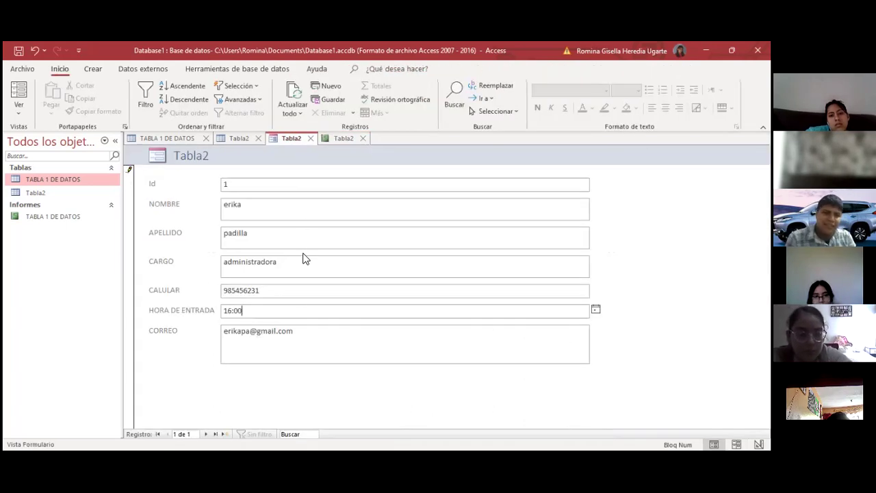
pyautogui.click(335, 140)
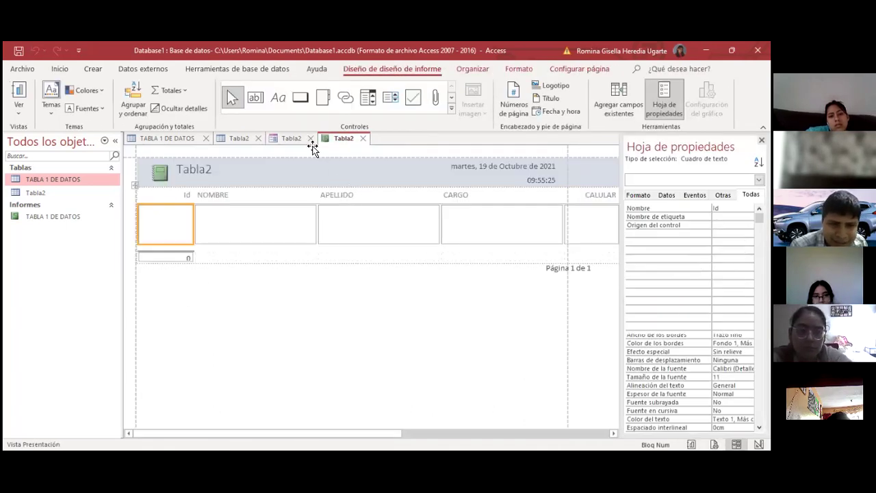
pyautogui.click(290, 139)
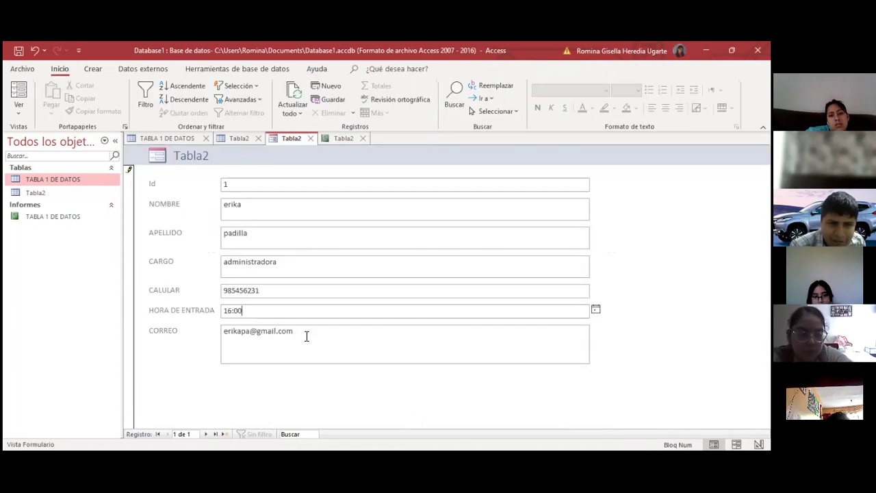
pyautogui.press('Tab')
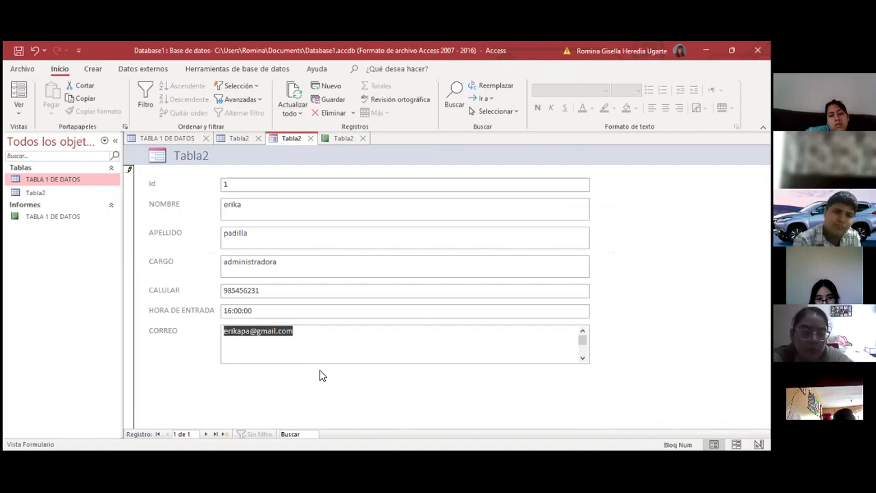
# - Add two blank lines after the e-mail in CORREO, then return to the Tabla2 datasheet
pyautogui.click(334, 334)
pyautogui.press('Return')
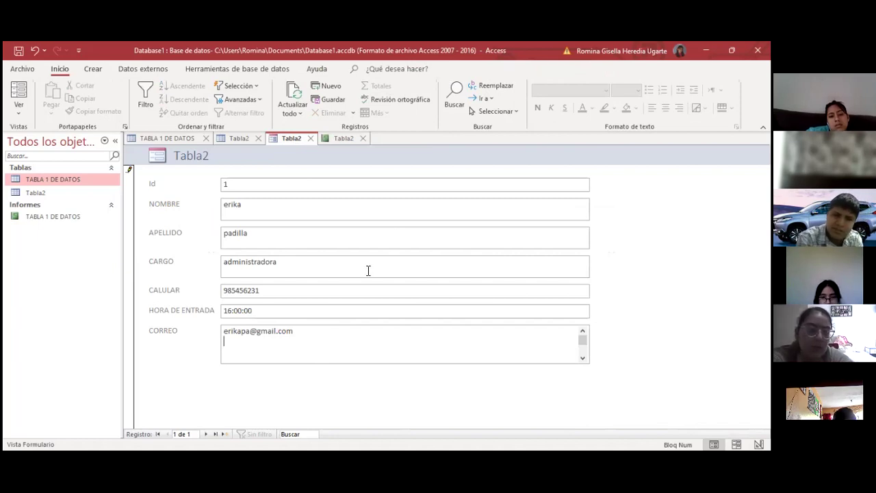
pyautogui.press('Return')
pyautogui.press('Return')
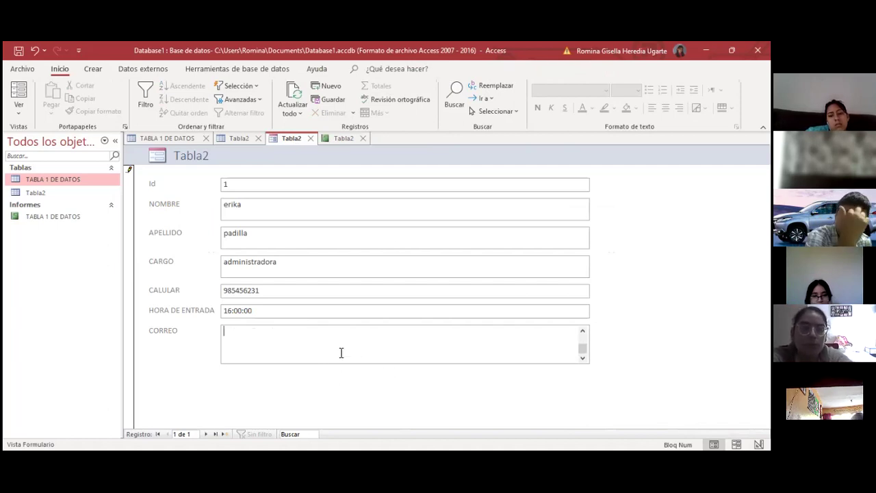
pyautogui.moveTo(583, 350); pyautogui.dragTo(582, 338)
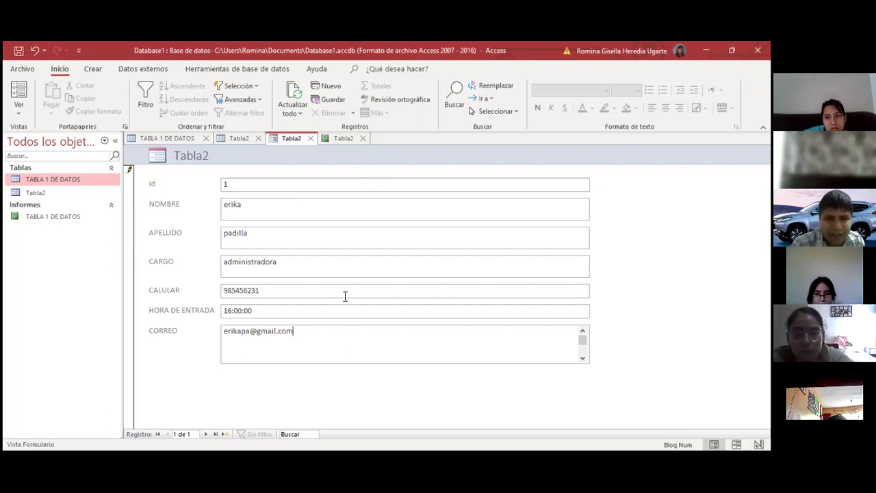
pyautogui.click(237, 138)
# - Switch the Tabla2 form to Layout view, select its Detalle section and CORREO box, then return to Tabla2
pyautogui.rightClick(240, 140)
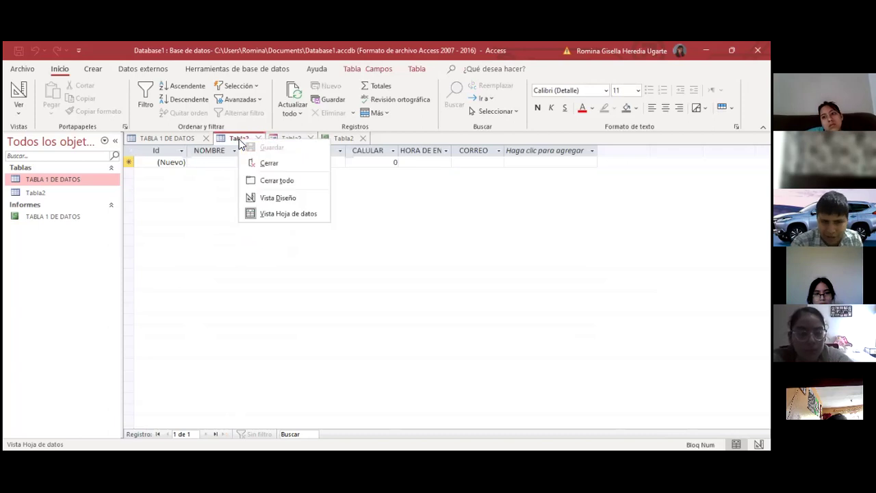
pyautogui.rightClick(291, 141)
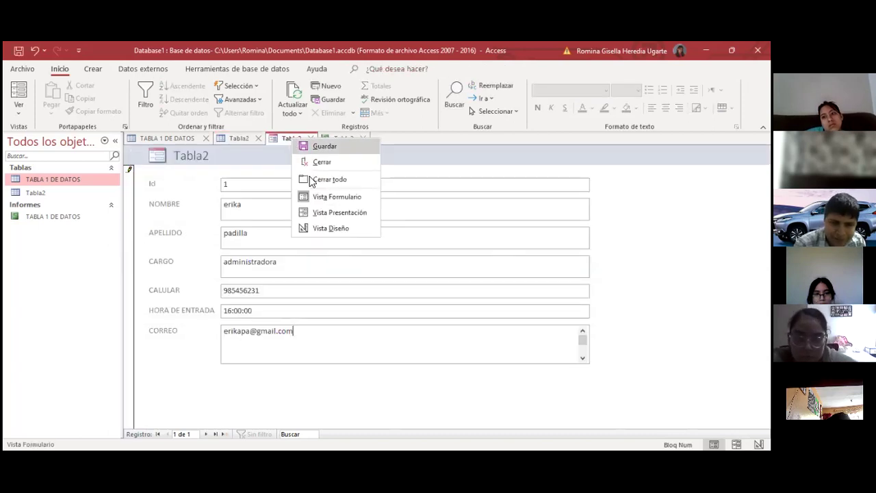
pyautogui.click(349, 213)
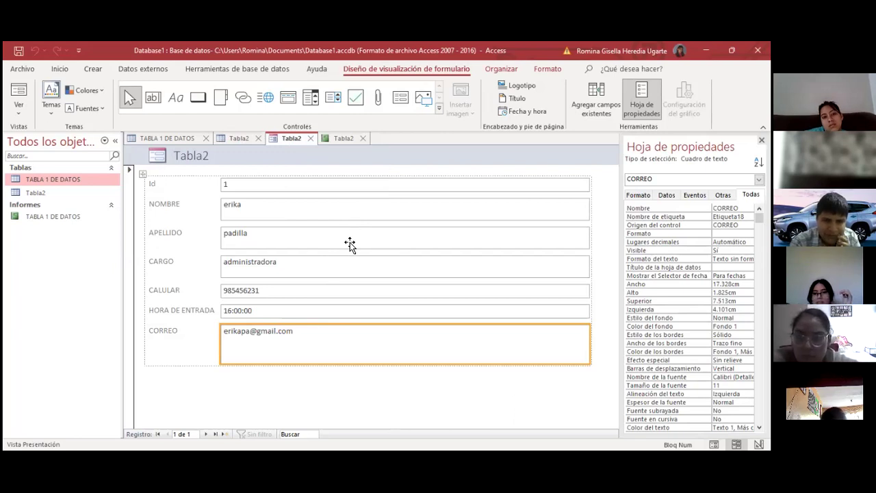
pyautogui.click(307, 393)
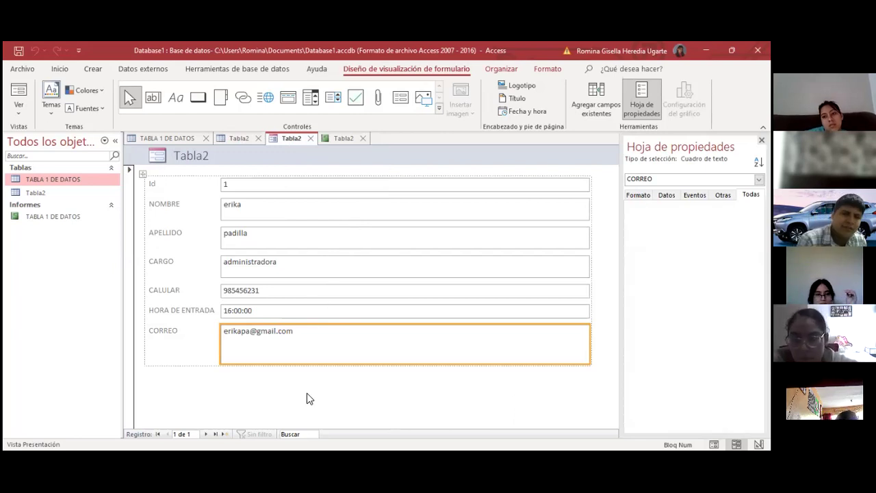
pyautogui.click(278, 344)
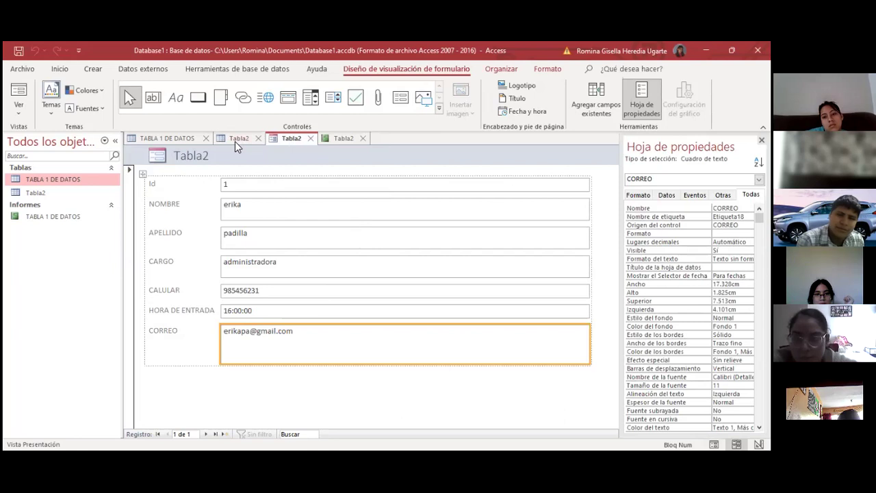
pyautogui.click(235, 140)
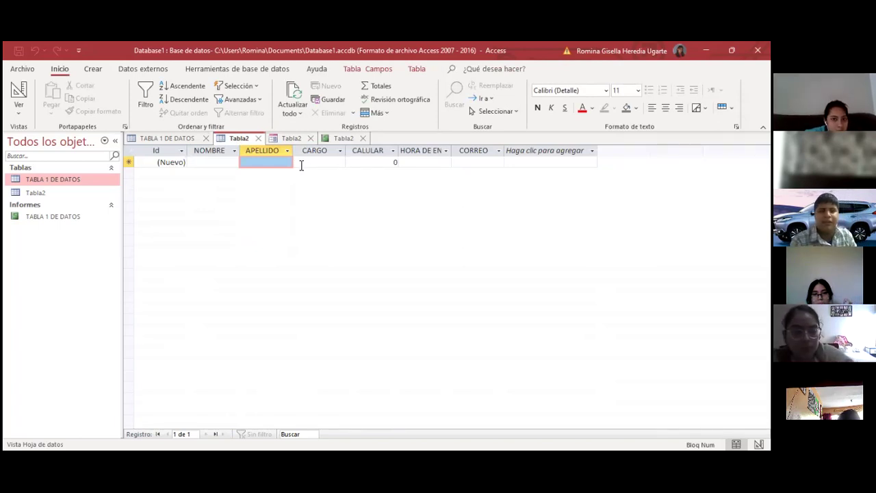
# - Auto-generate a new Tabla3 form from Tabla2 and close the old Tabla2 form without saving
pyautogui.click(232, 150)
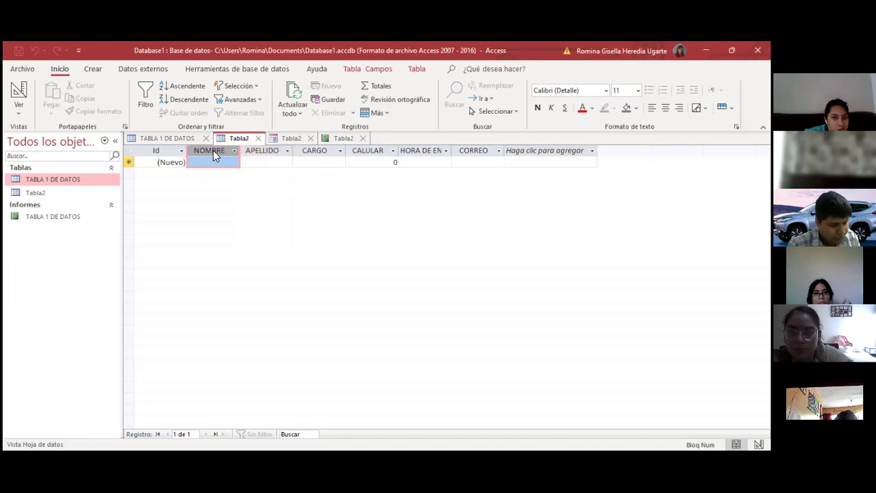
pyautogui.click(92, 69)
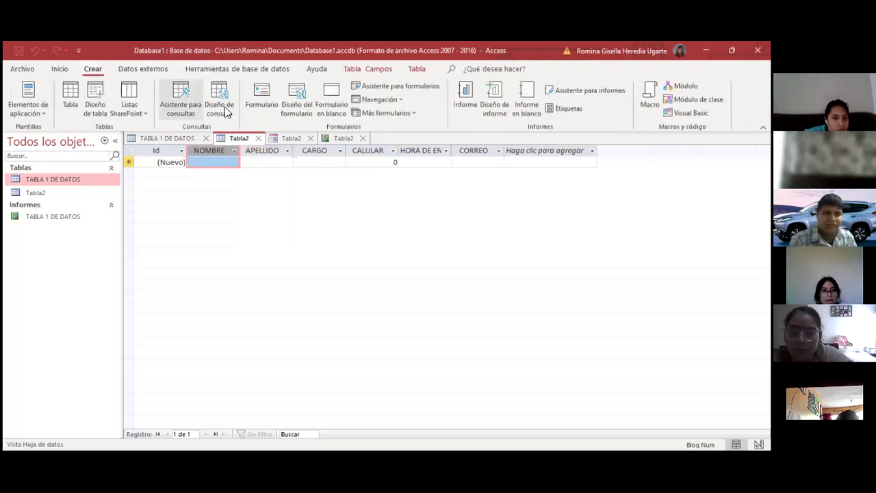
pyautogui.click(263, 108)
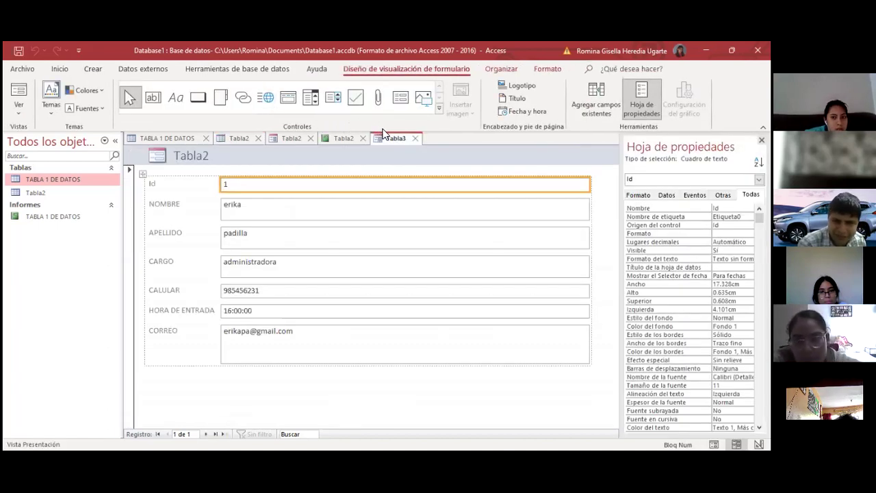
pyautogui.click(310, 138)
pyautogui.click(388, 282)
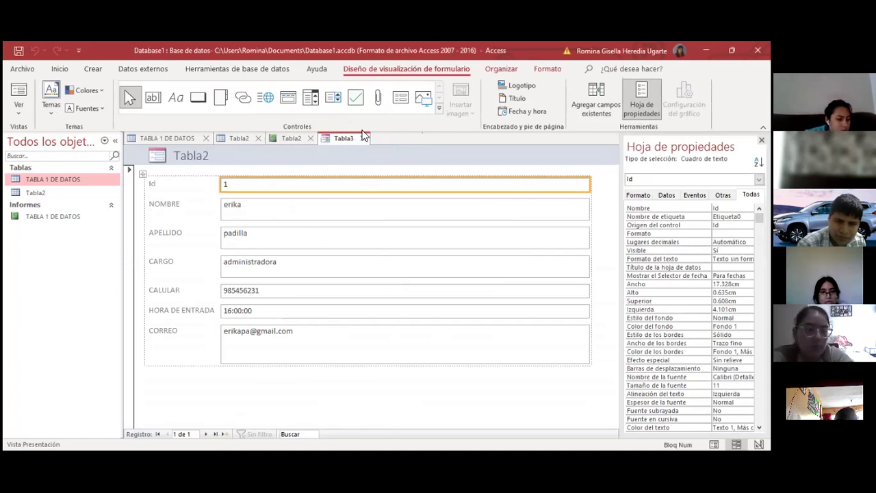
# - Close the Tabla3 form, discarding it without saving
pyautogui.rightClick(346, 138)
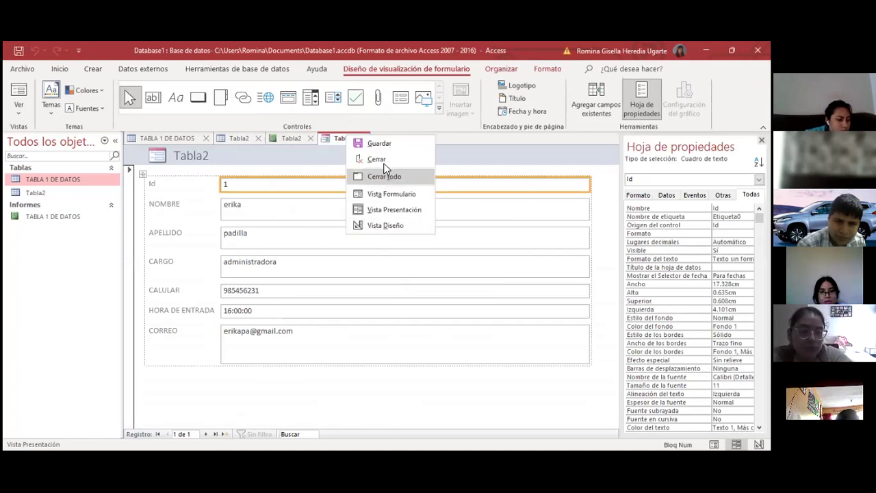
pyautogui.rightClick(336, 141)
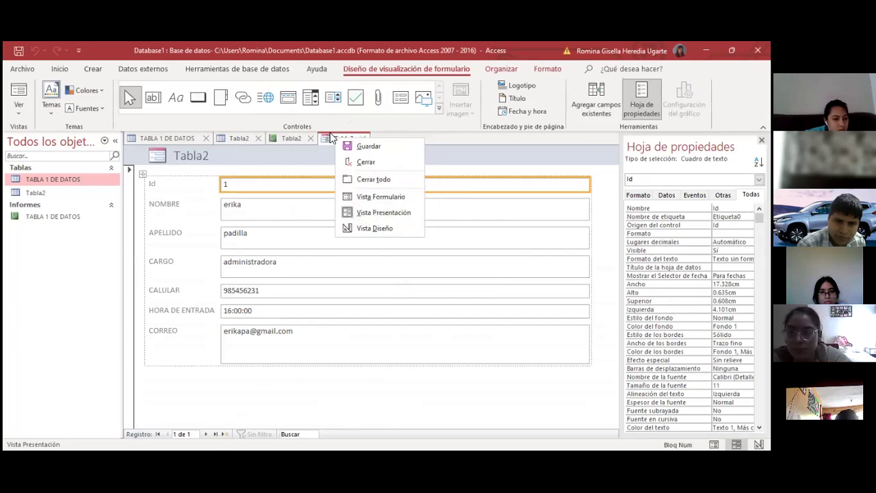
pyautogui.click(365, 162)
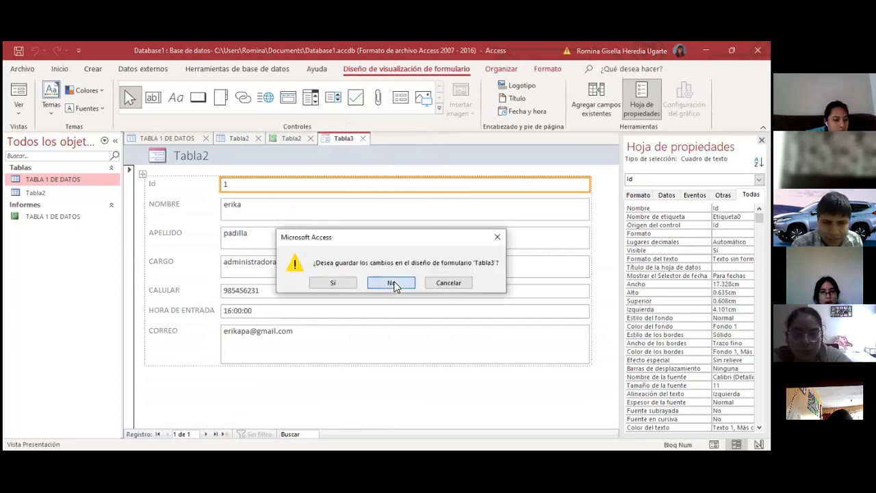
pyautogui.click(390, 282)
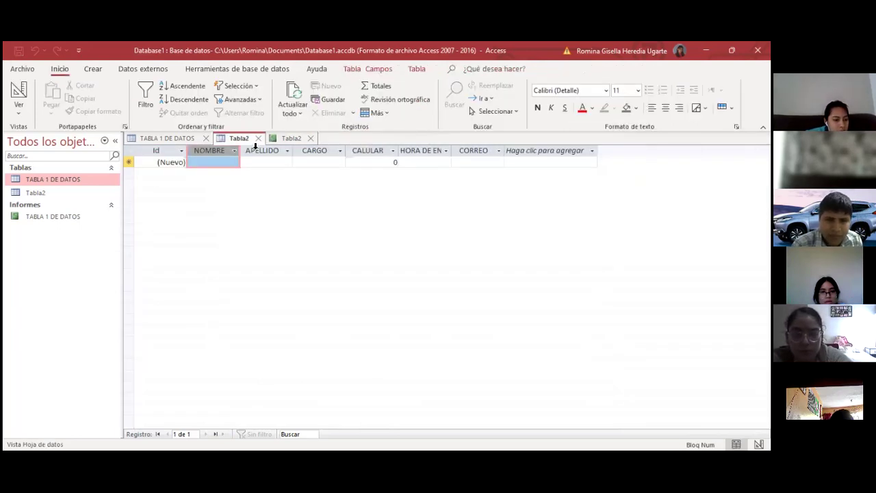
pyautogui.click(96, 68)
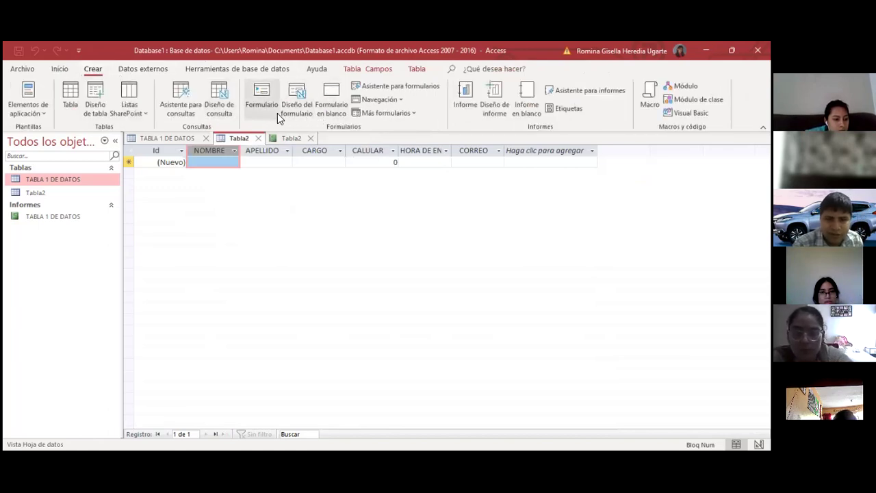
# - Create the blank form Formulario1 and put it in Design view
pyautogui.click(318, 110)
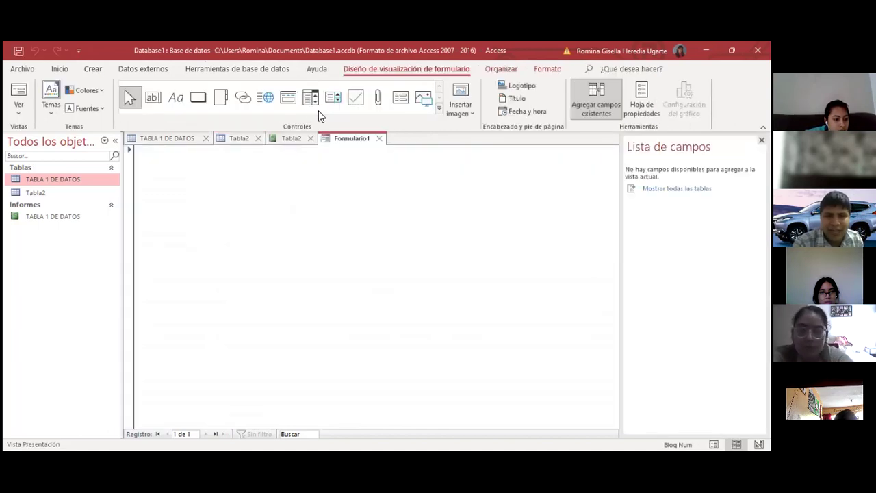
pyautogui.click(332, 101)
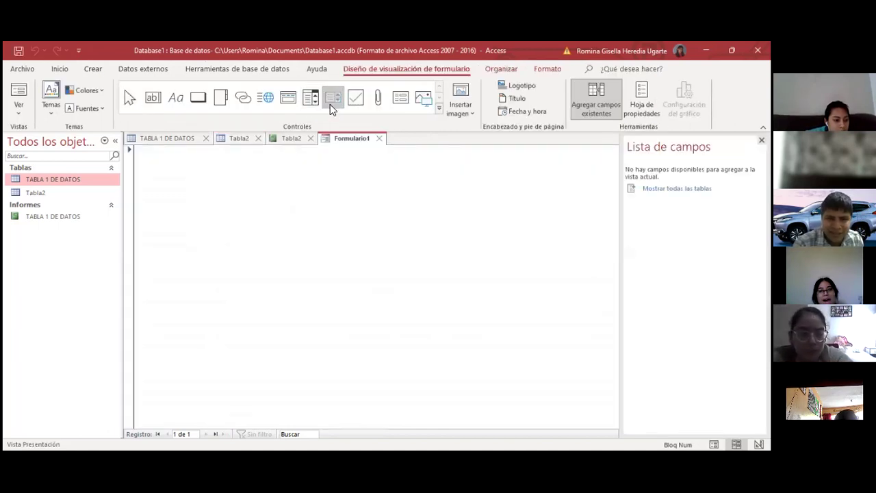
pyautogui.click(330, 104)
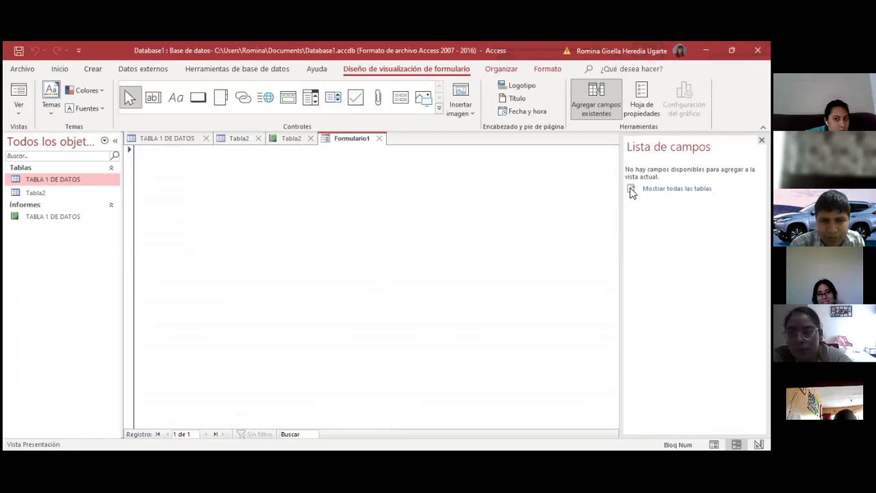
pyautogui.rightClick(334, 143)
pyautogui.click(372, 229)
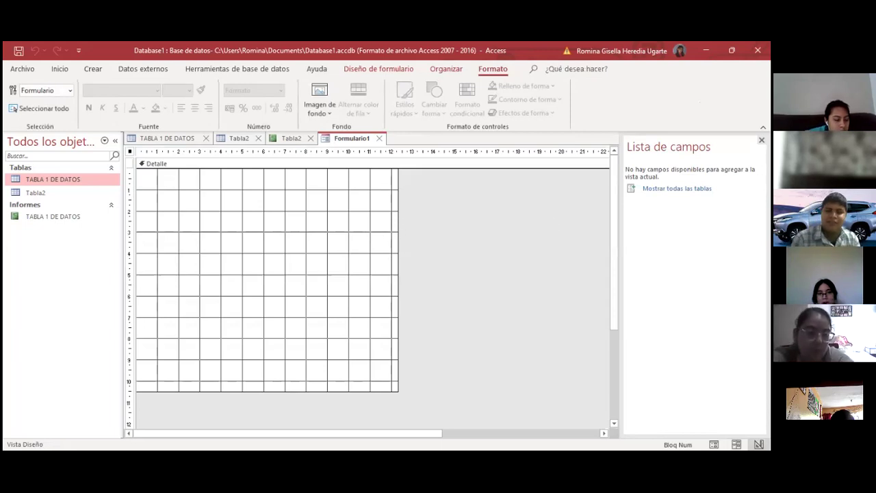
# - Place Tabla2's Id field on the form grid and enlarge the Detalle area
pyautogui.click(677, 188)
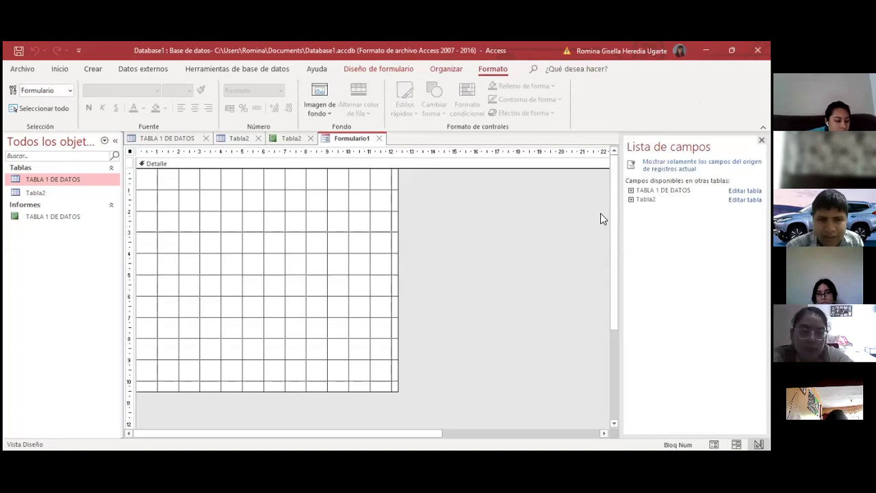
pyautogui.click(644, 198)
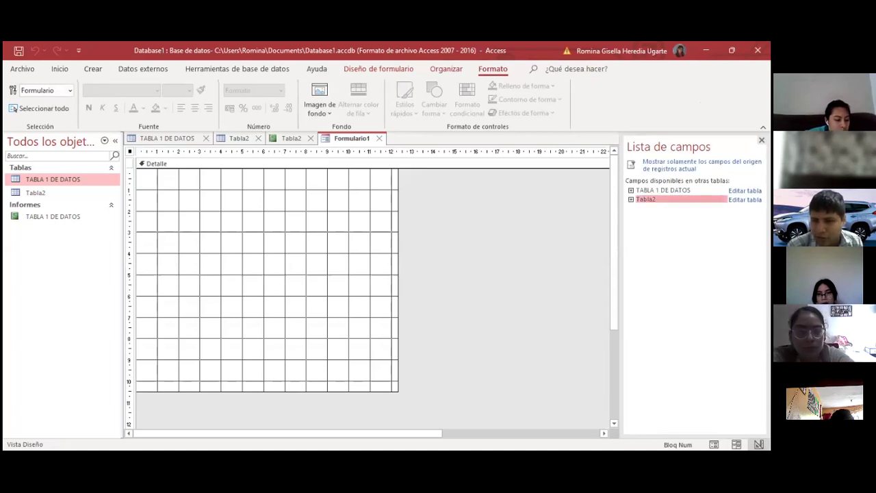
pyautogui.click(630, 199)
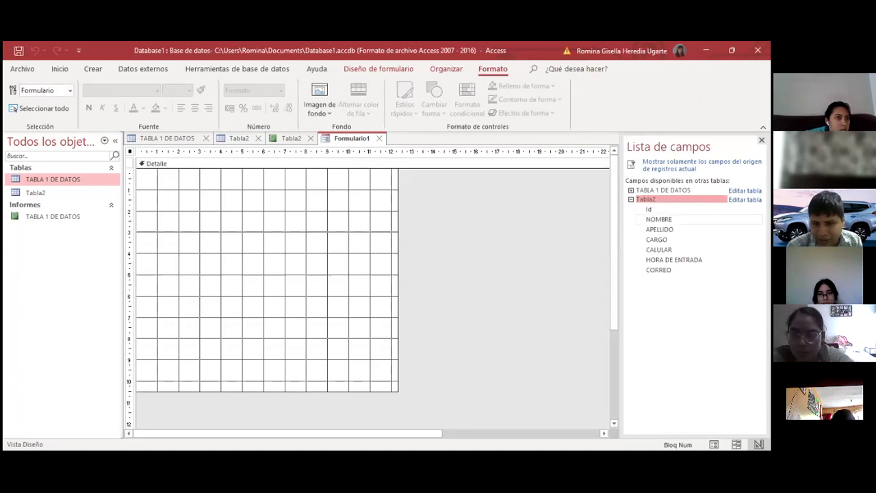
pyautogui.moveTo(648, 209); pyautogui.dragTo(215, 196)
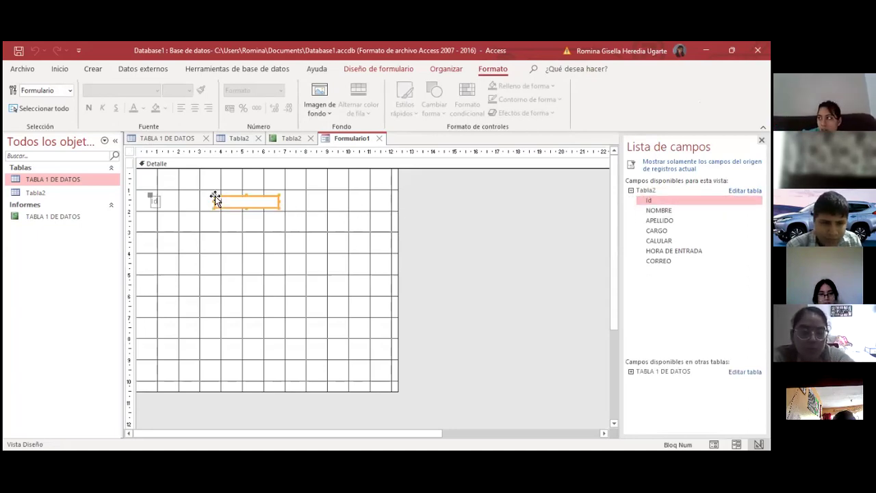
pyautogui.moveTo(397, 393); pyautogui.dragTo(532, 425)
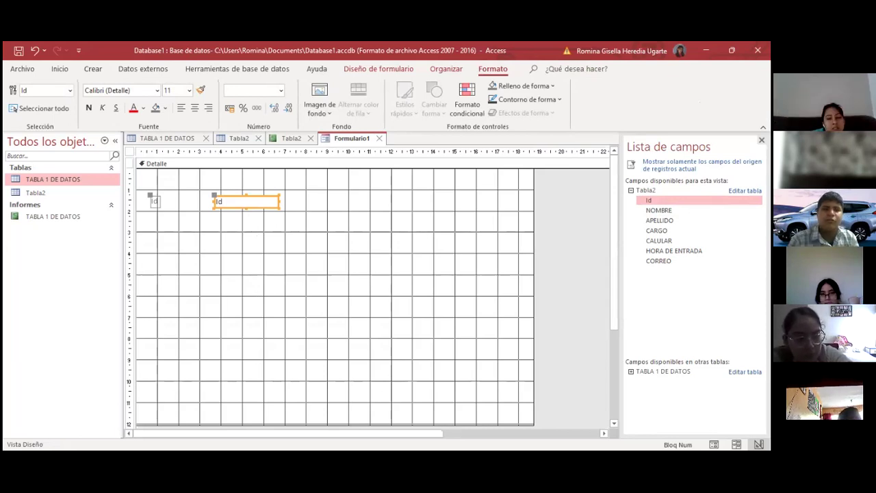
# - Nudge the Id text box into position and add a Título header to the form
pyautogui.click(658, 210)
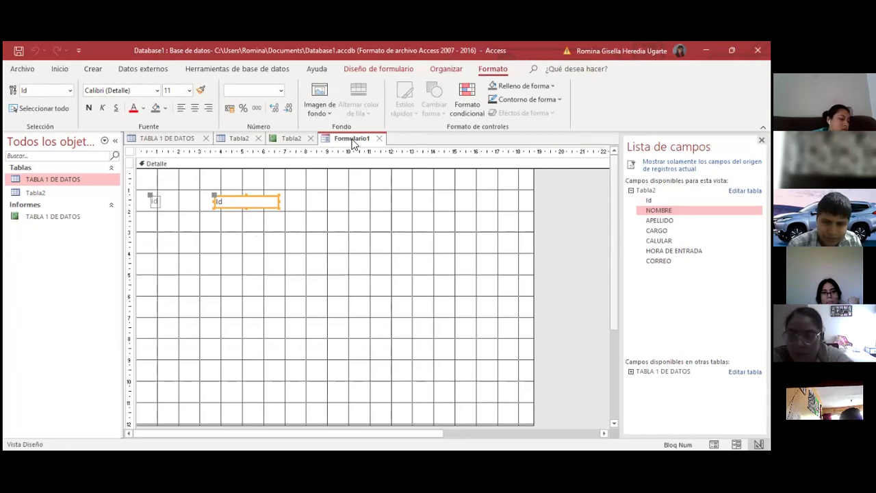
pyautogui.click(379, 69)
pyautogui.moveTo(260, 198); pyautogui.dragTo(262, 195)
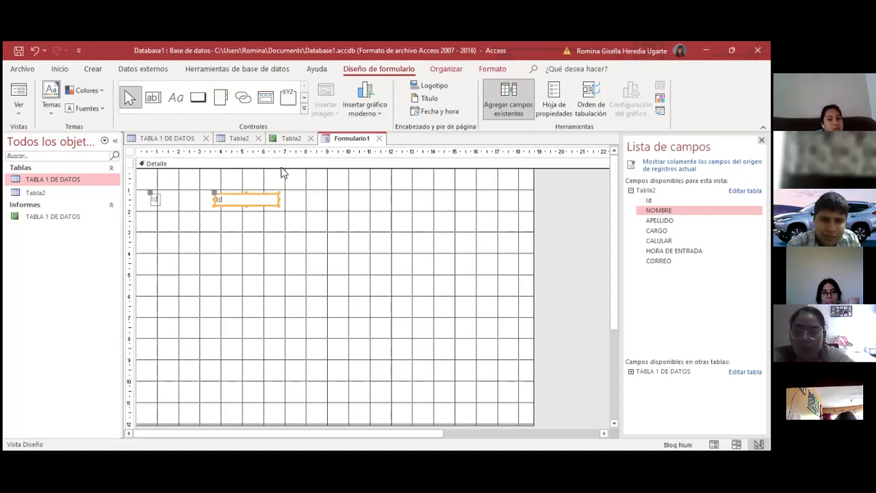
pyautogui.click(417, 99)
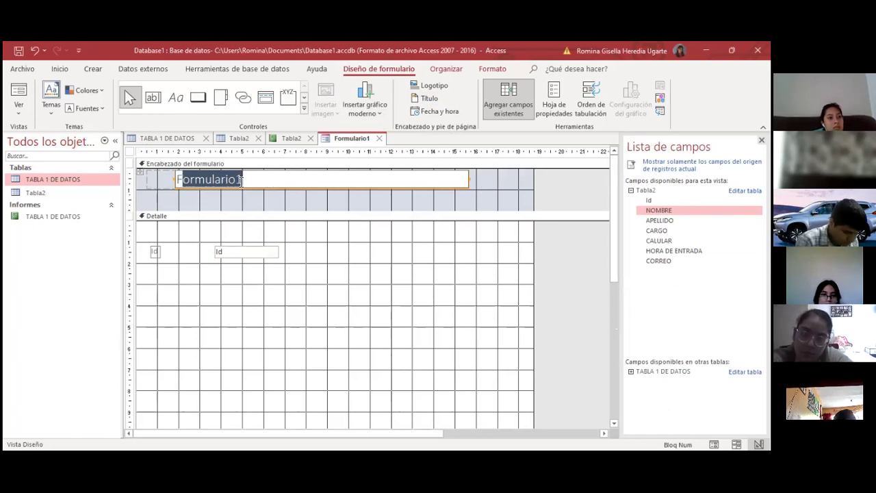
# - Change the header title from Formulario1 to F1
pyautogui.hotkey('shift', 'Left')
pyautogui.write('F')
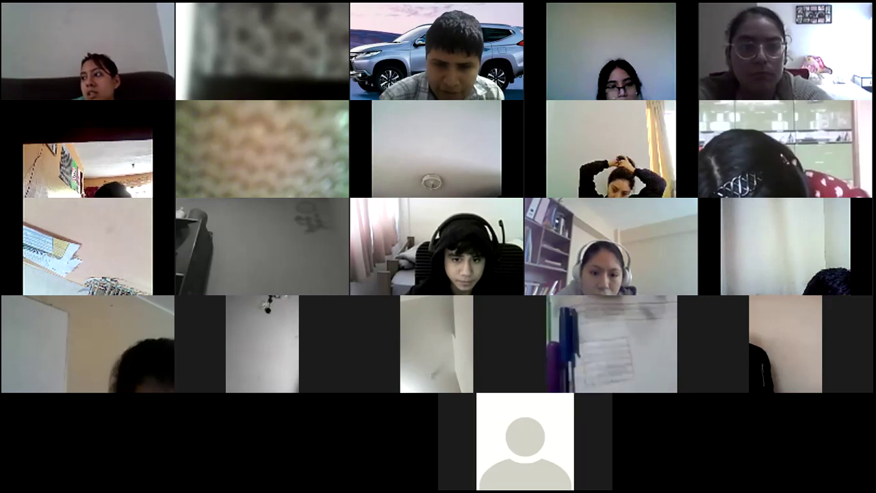
pyautogui.hotkey('alt', 'Tab')
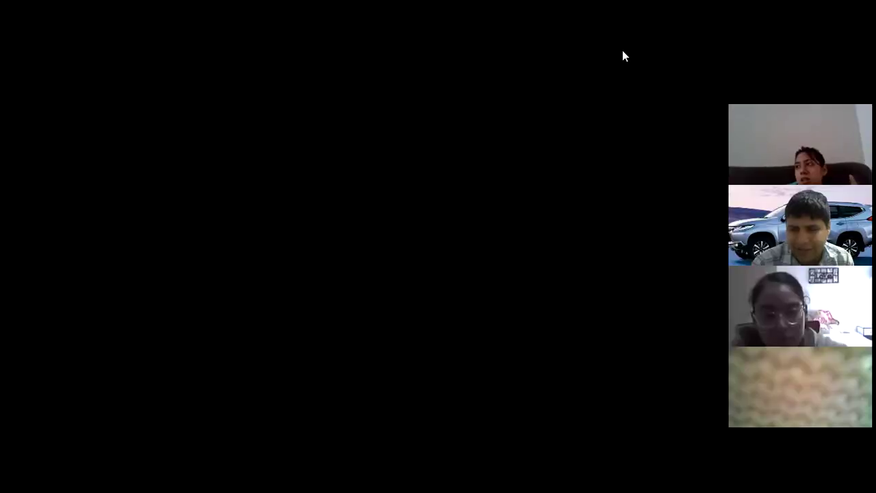
pyautogui.moveTo(579, 479)
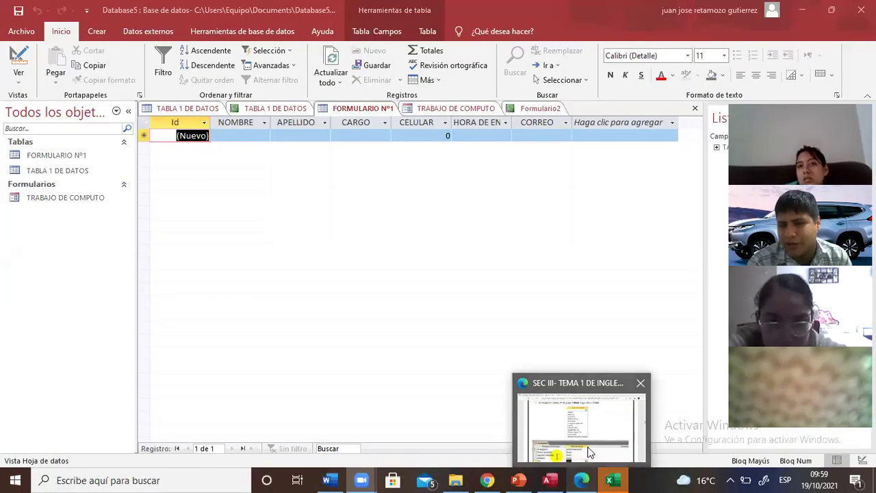
pyautogui.click(590, 453)
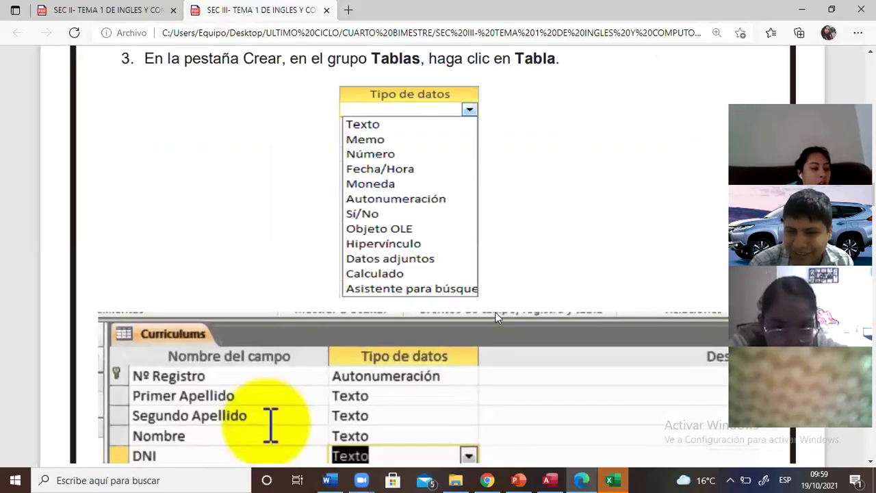
pyautogui.scroll(-2, 497, 316)
pyautogui.scroll(-5, 489, 318)
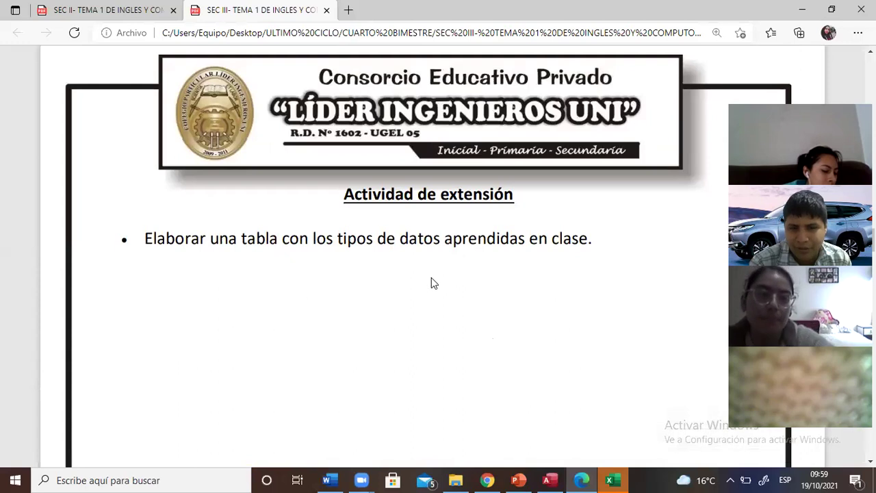
pyautogui.scroll(3, 560, 273)
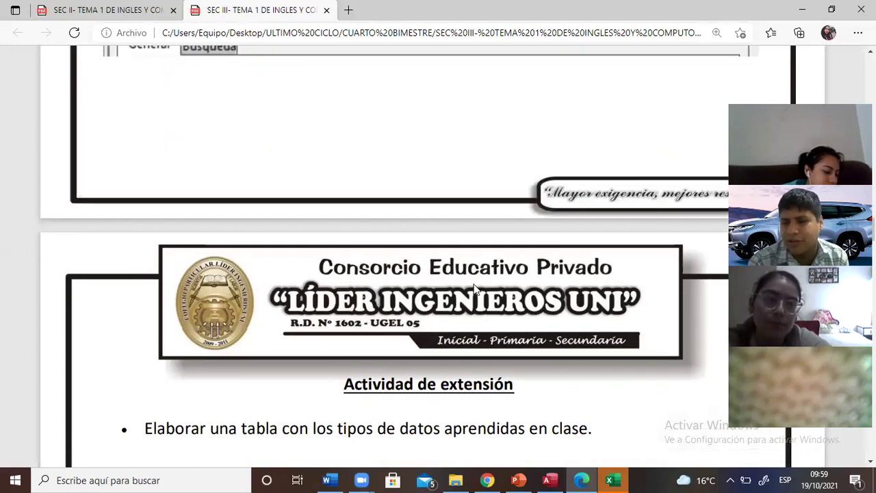
pyautogui.scroll(6, 477, 288)
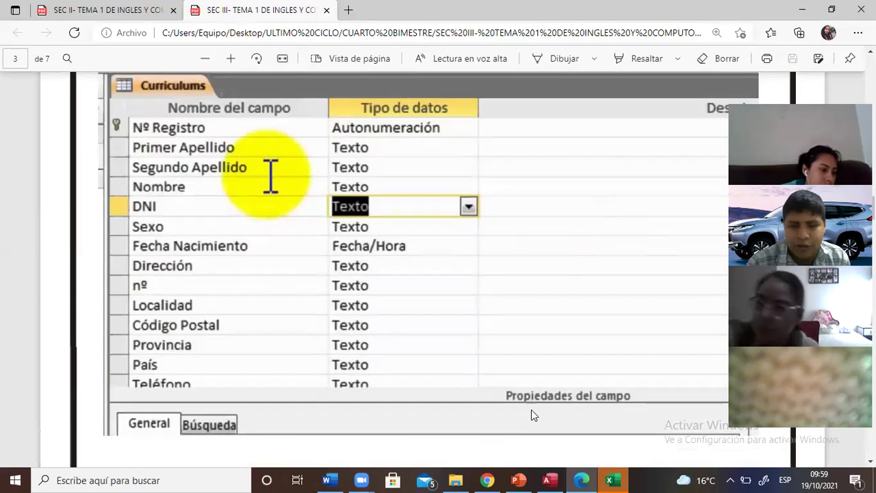
pyautogui.scroll(5, 531, 409)
pyautogui.click(548, 479)
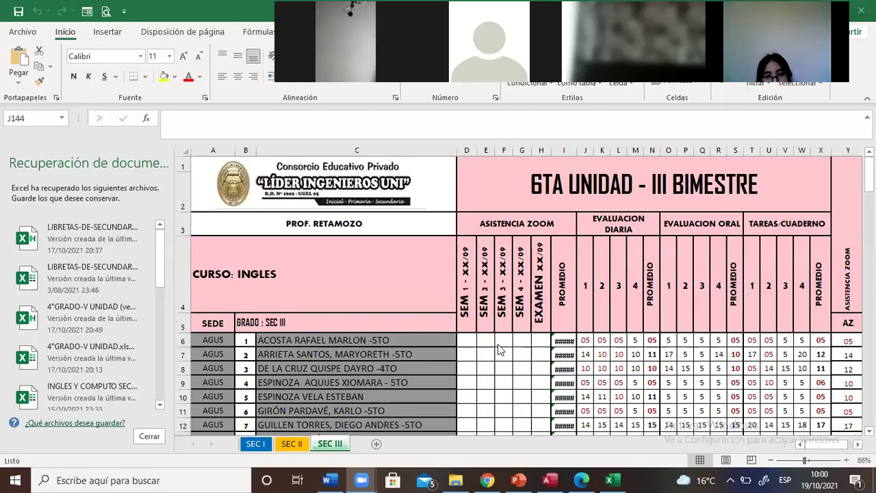
# - Zoom the SEC III grade sheet out to 62%
pyautogui.scroll(-3, 498, 349)
pyautogui.scroll(2, 394, 293)
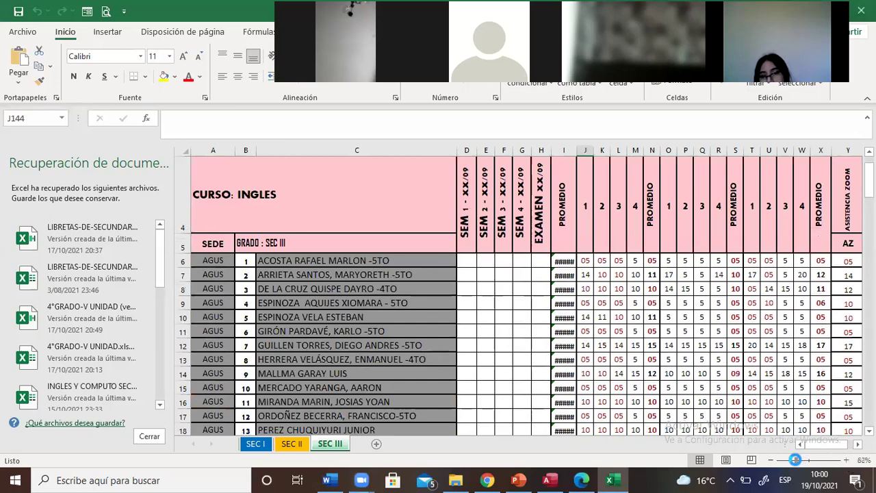
pyautogui.moveTo(794, 459); pyautogui.dragTo(772, 455)
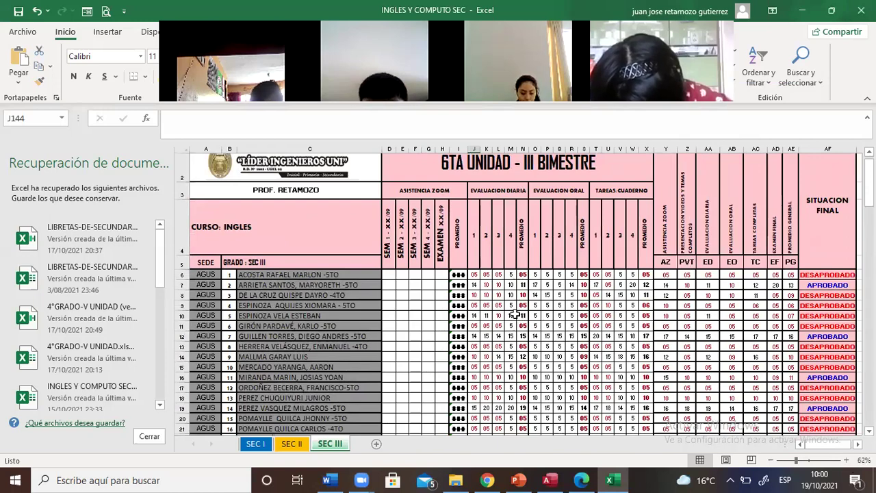
# - Scroll through the SEC III student rows to review each APROBADO or DESAPROBADO result
pyautogui.scroll(-1, 506, 307)
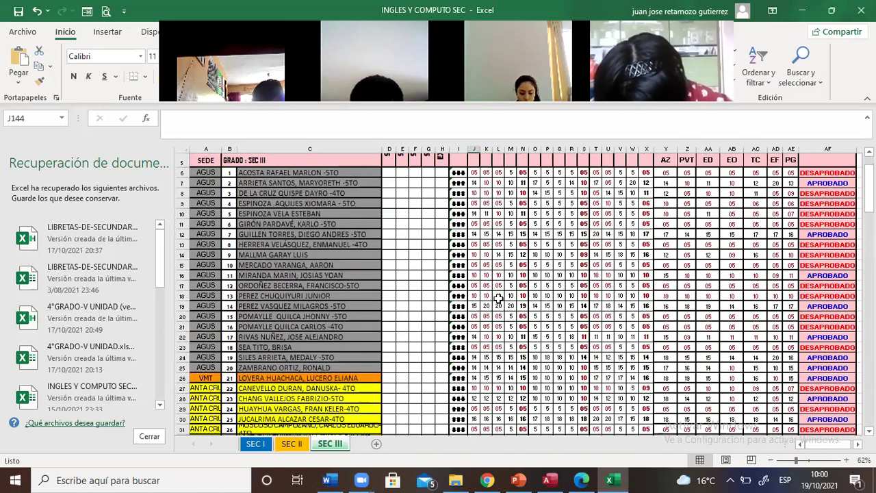
pyautogui.scroll(-1, 498, 298)
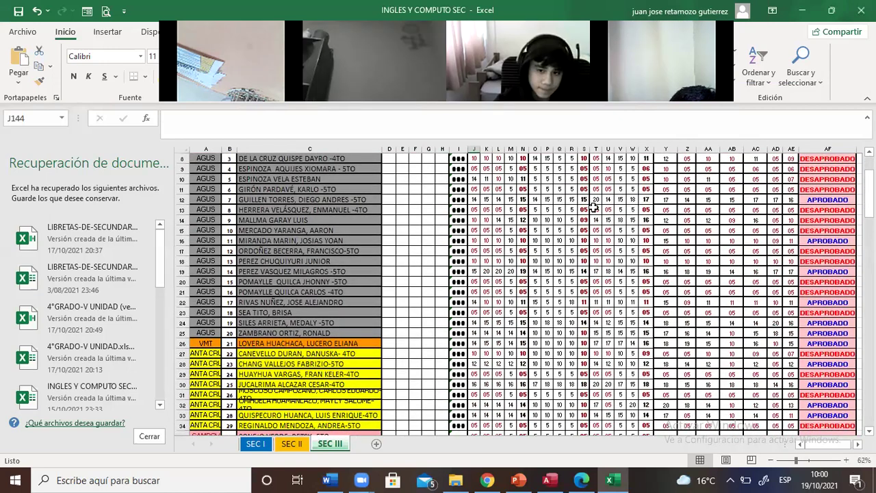
pyautogui.scroll(-1, 607, 228)
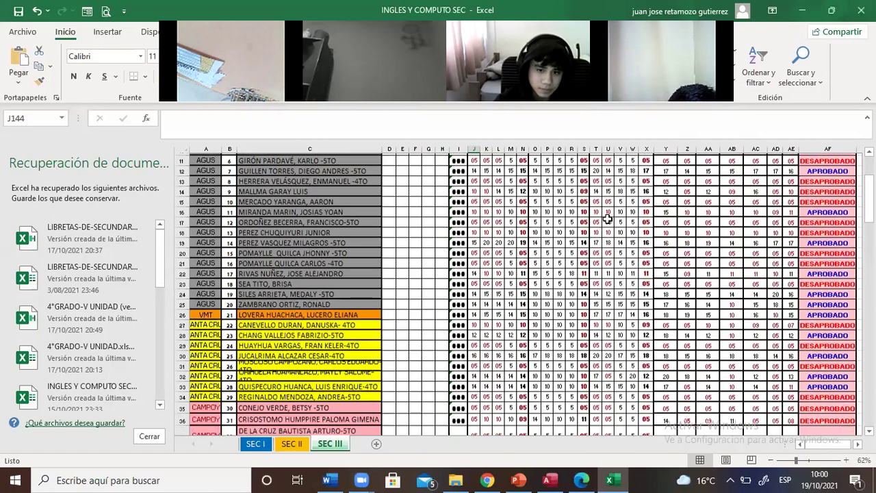
pyautogui.scroll(-2, 608, 219)
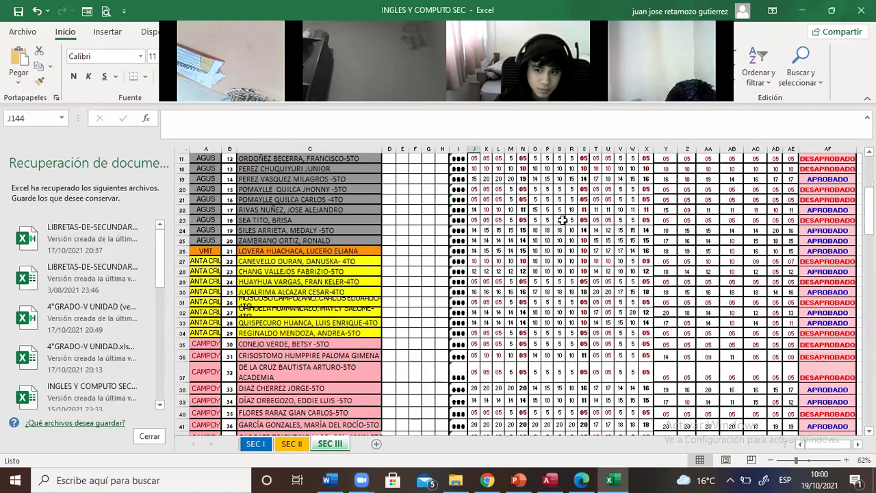
pyautogui.scroll(-1, 559, 210)
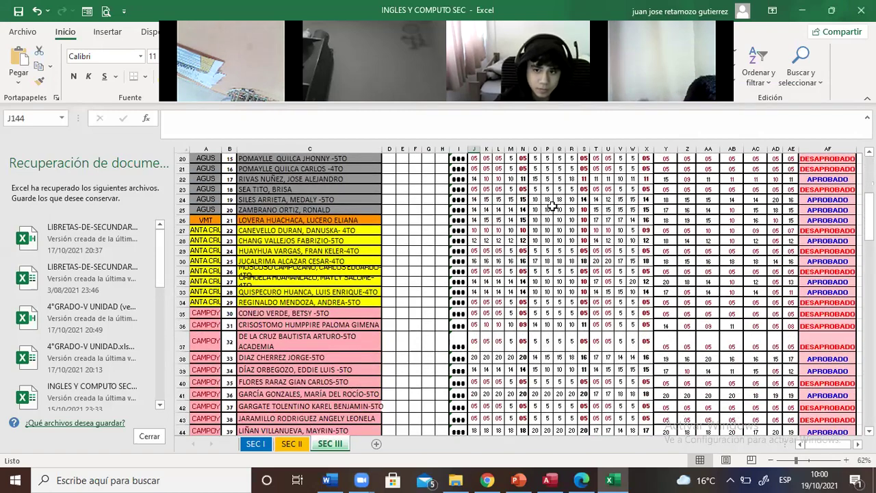
pyautogui.scroll(-2, 552, 198)
pyautogui.scroll(-2, 545, 188)
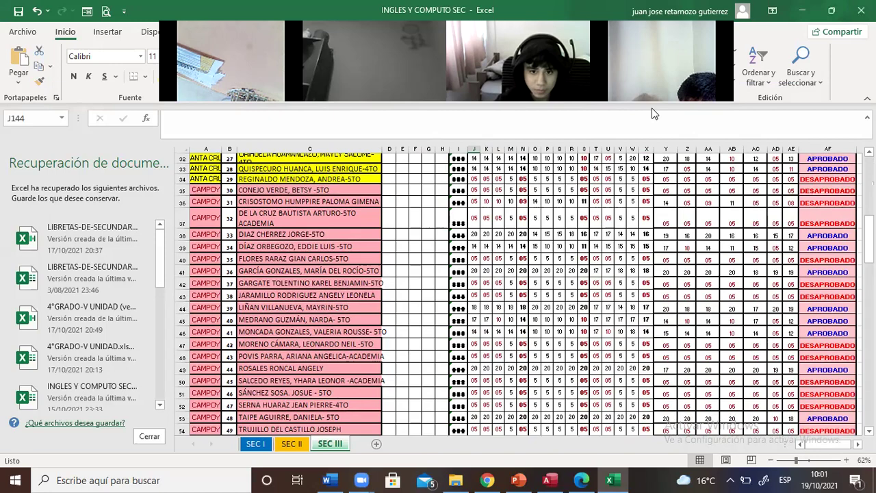
pyautogui.scroll(-6, 562, 168)
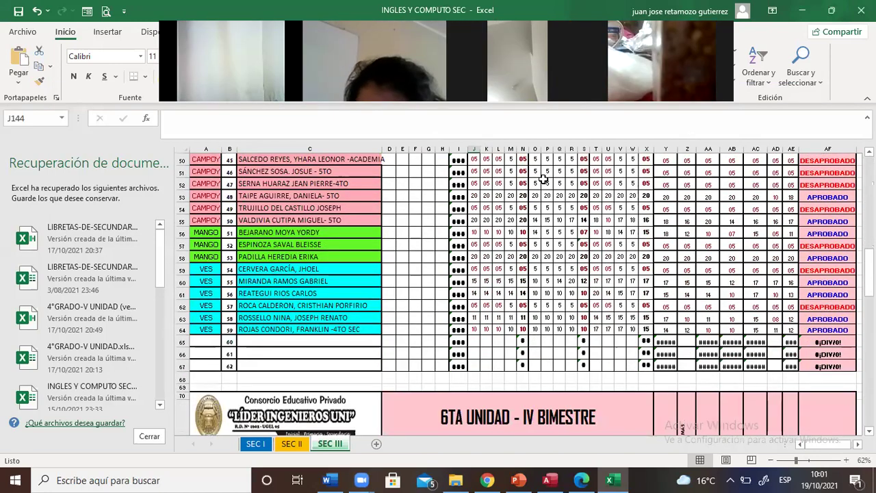
pyautogui.scroll(-7, 507, 266)
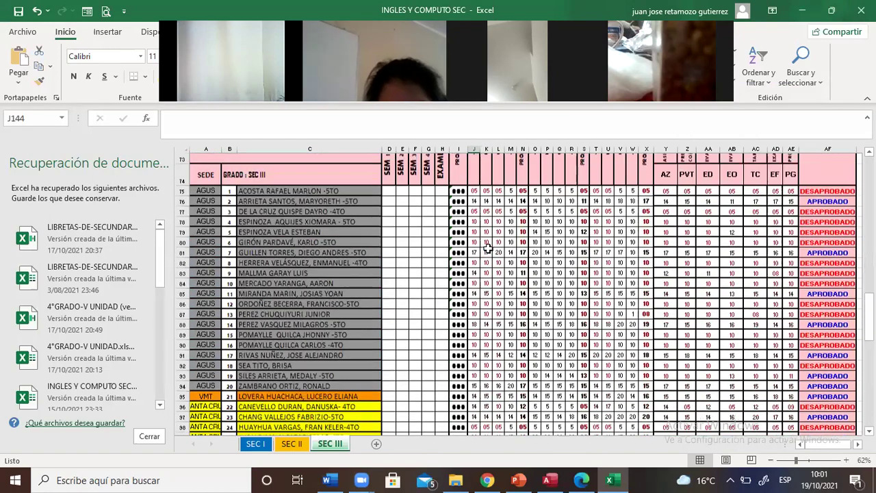
pyautogui.scroll(4, 487, 244)
pyautogui.scroll(-6, 490, 236)
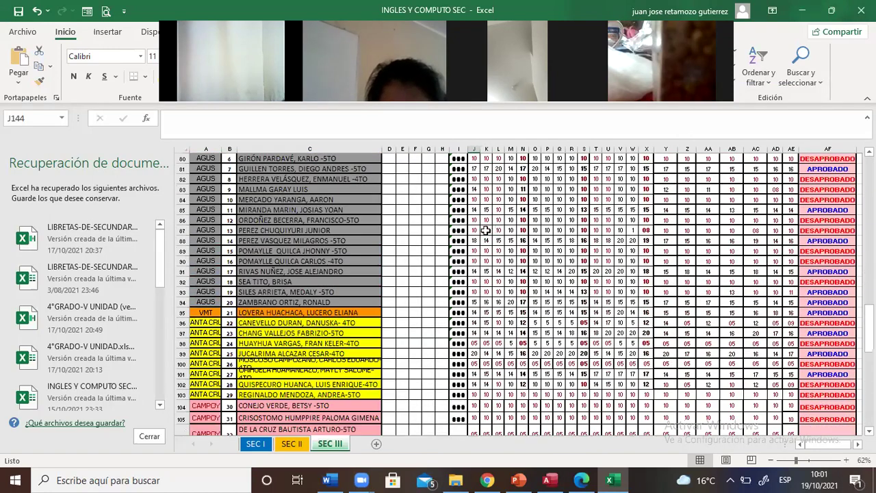
pyautogui.scroll(-7, 485, 231)
pyautogui.scroll(9, 486, 222)
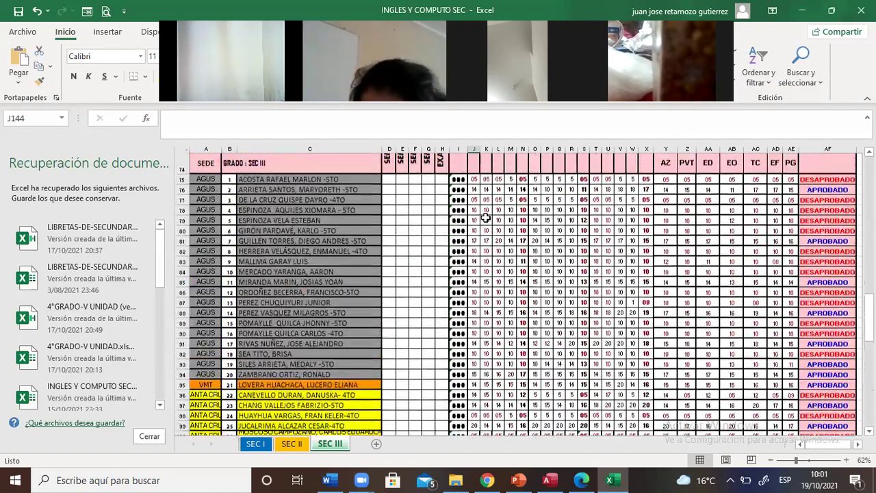
pyautogui.scroll(3, 485, 217)
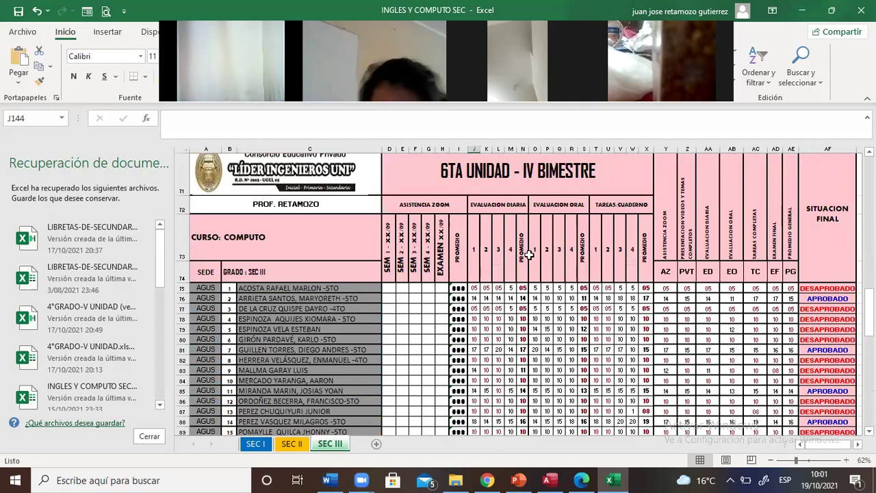
pyautogui.scroll(-2, 524, 250)
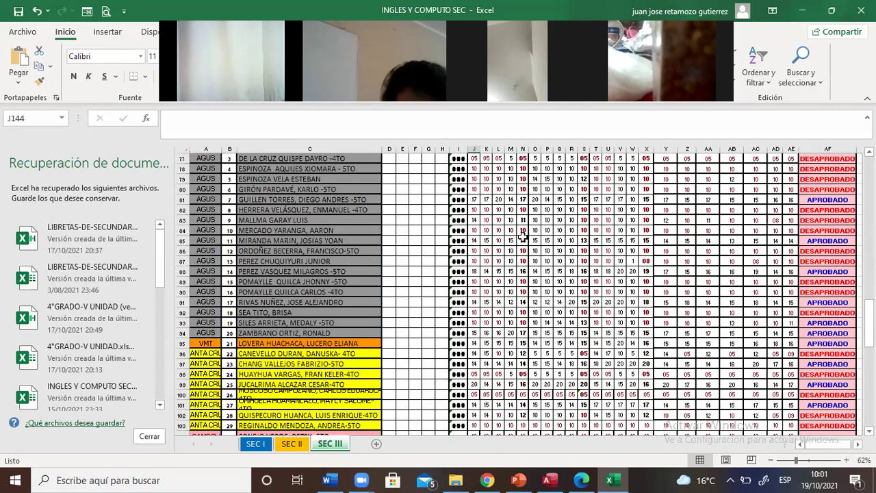
pyautogui.scroll(-3, 485, 241)
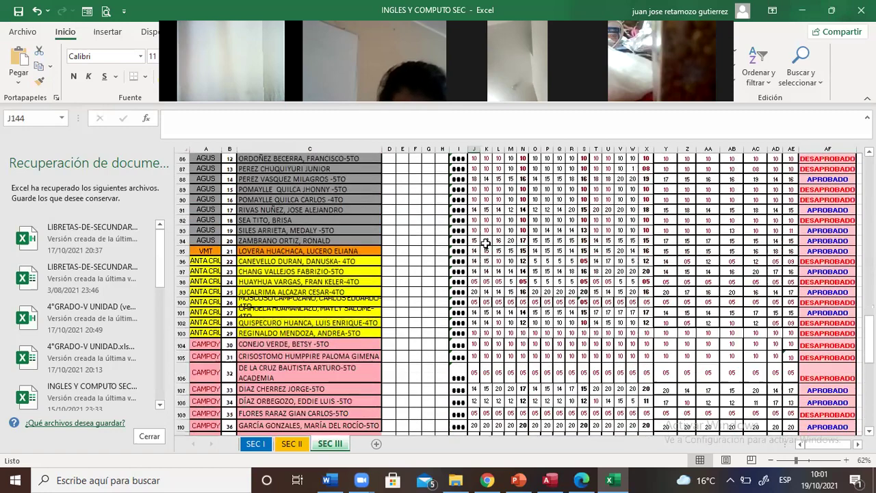
pyautogui.scroll(-3, 486, 251)
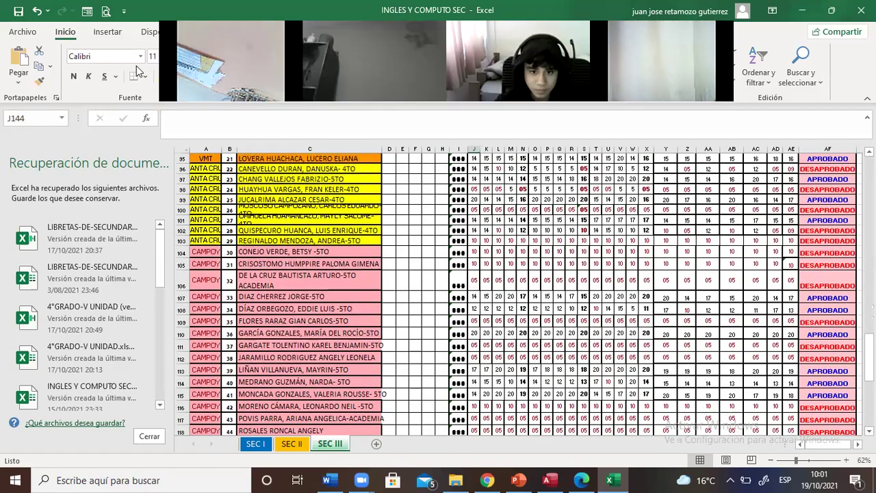
pyautogui.scroll(-1, 589, 293)
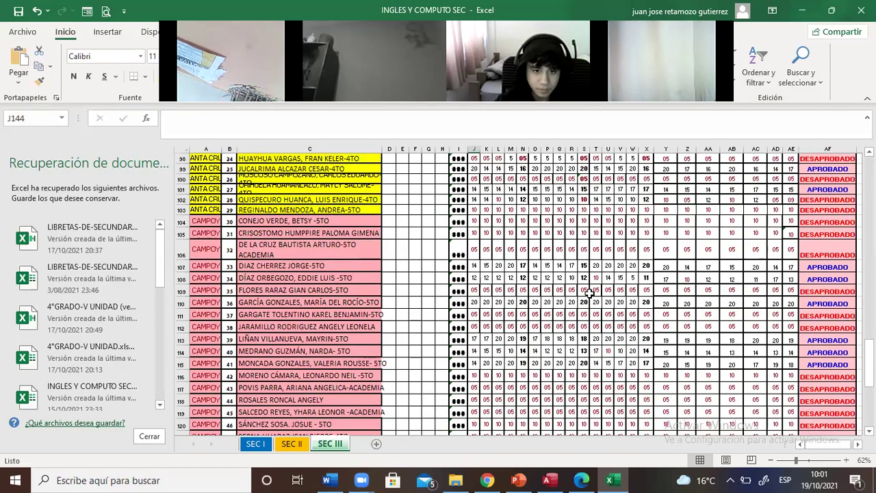
pyautogui.scroll(-1, 588, 293)
pyautogui.scroll(-3, 578, 286)
pyautogui.scroll(-1, 574, 282)
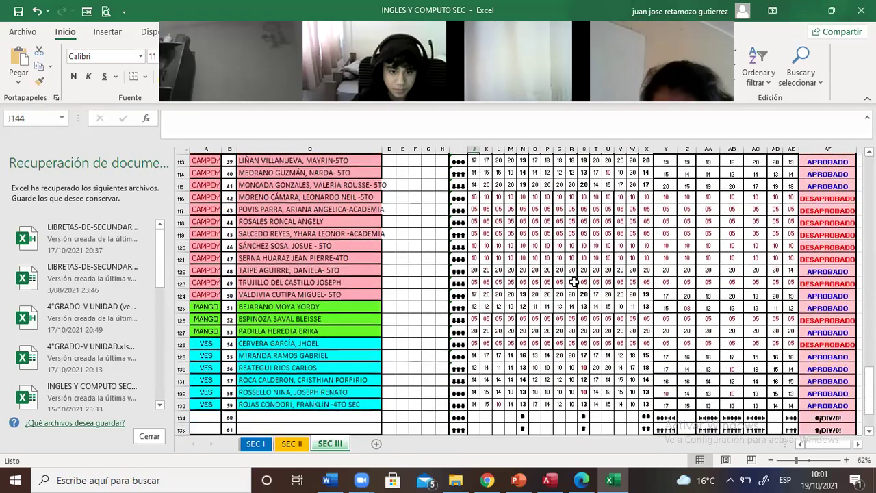
pyautogui.scroll(-2, 573, 282)
pyautogui.scroll(1, 556, 302)
pyautogui.scroll(7, 555, 301)
pyautogui.scroll(2, 547, 271)
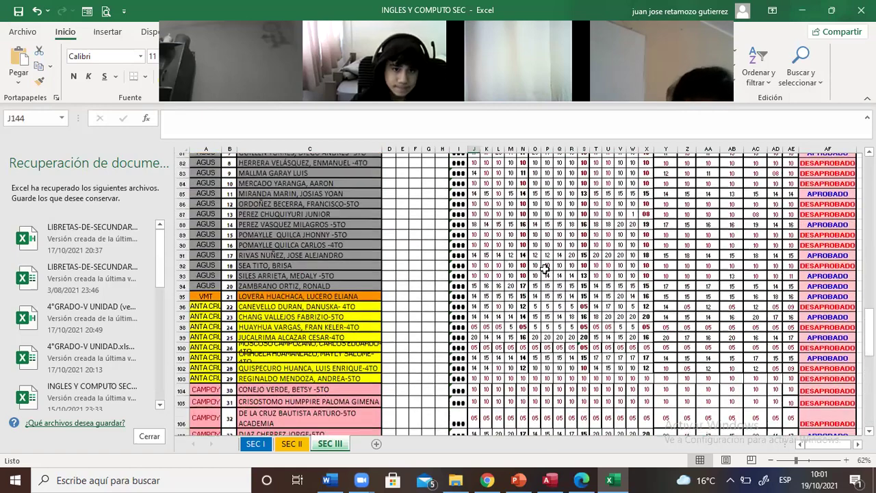